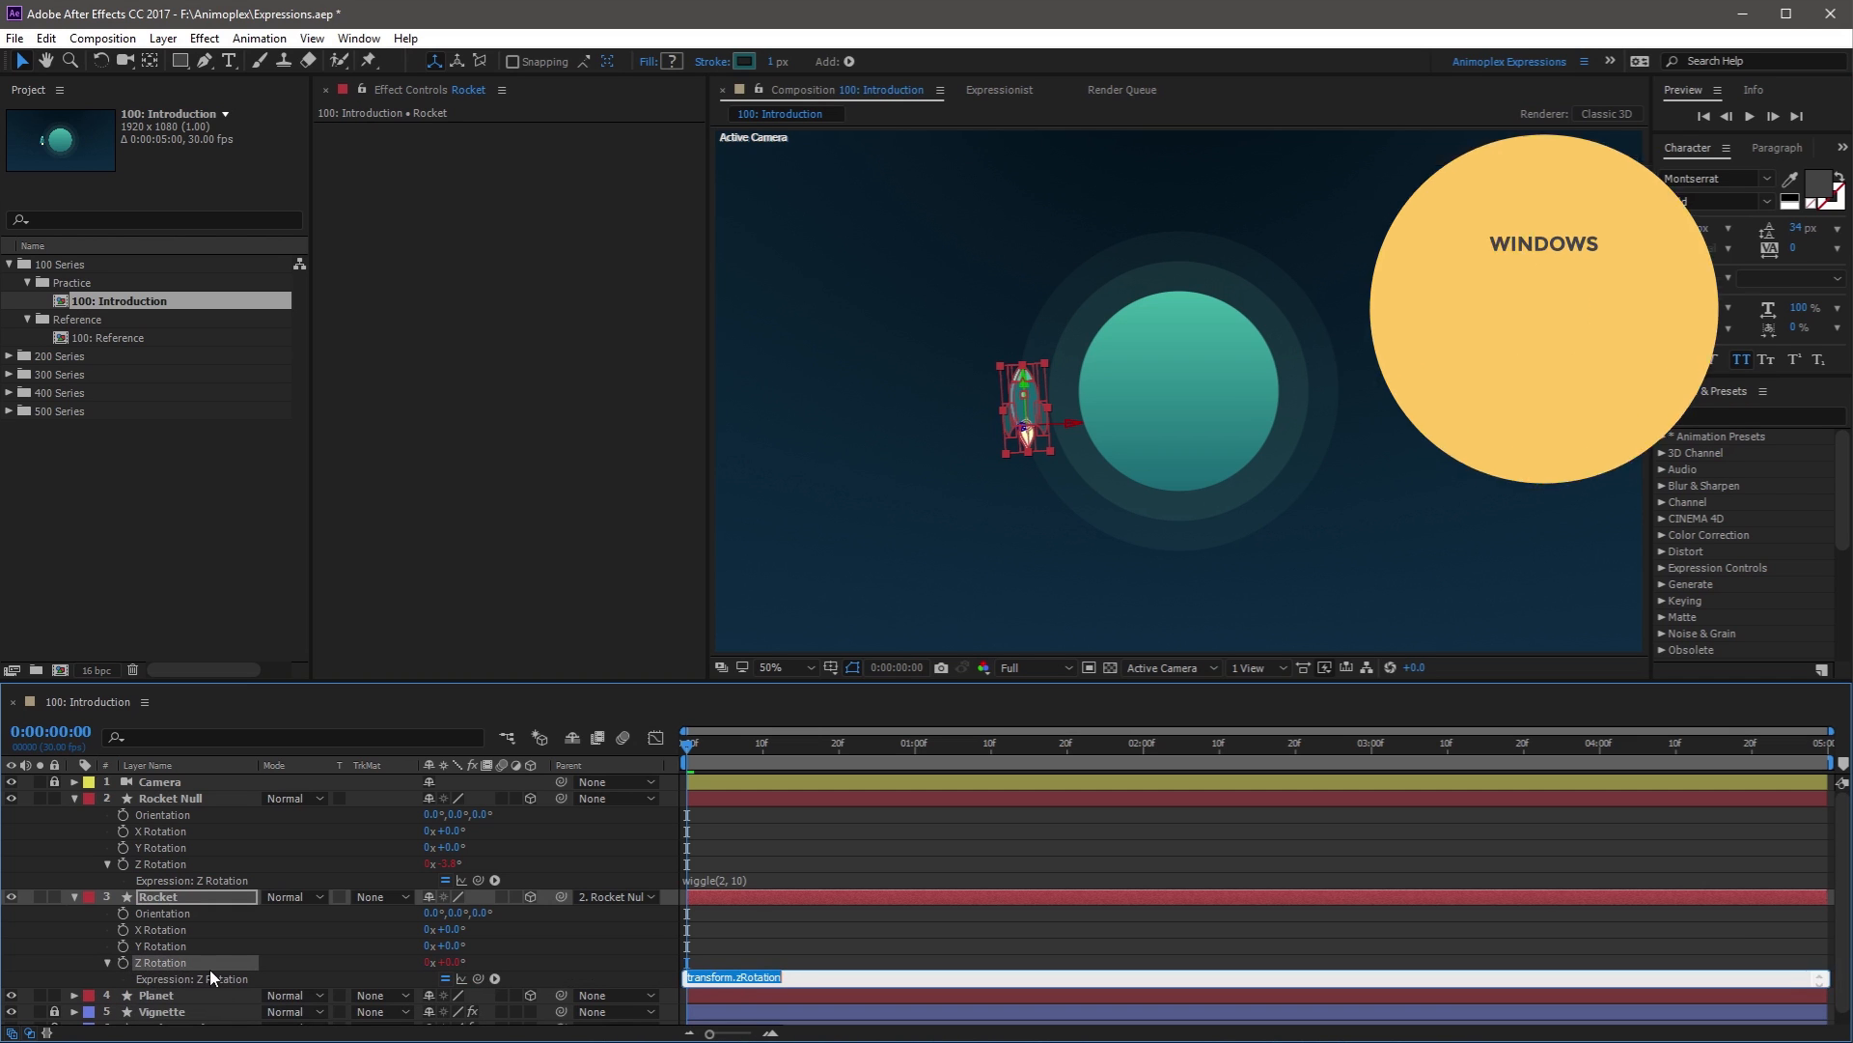
# Paste the expression wiggle(2, 10) onto the Z Rotation of the Rocket layer and the Planet layer
pyautogui.write('wiggle(2, 10)')
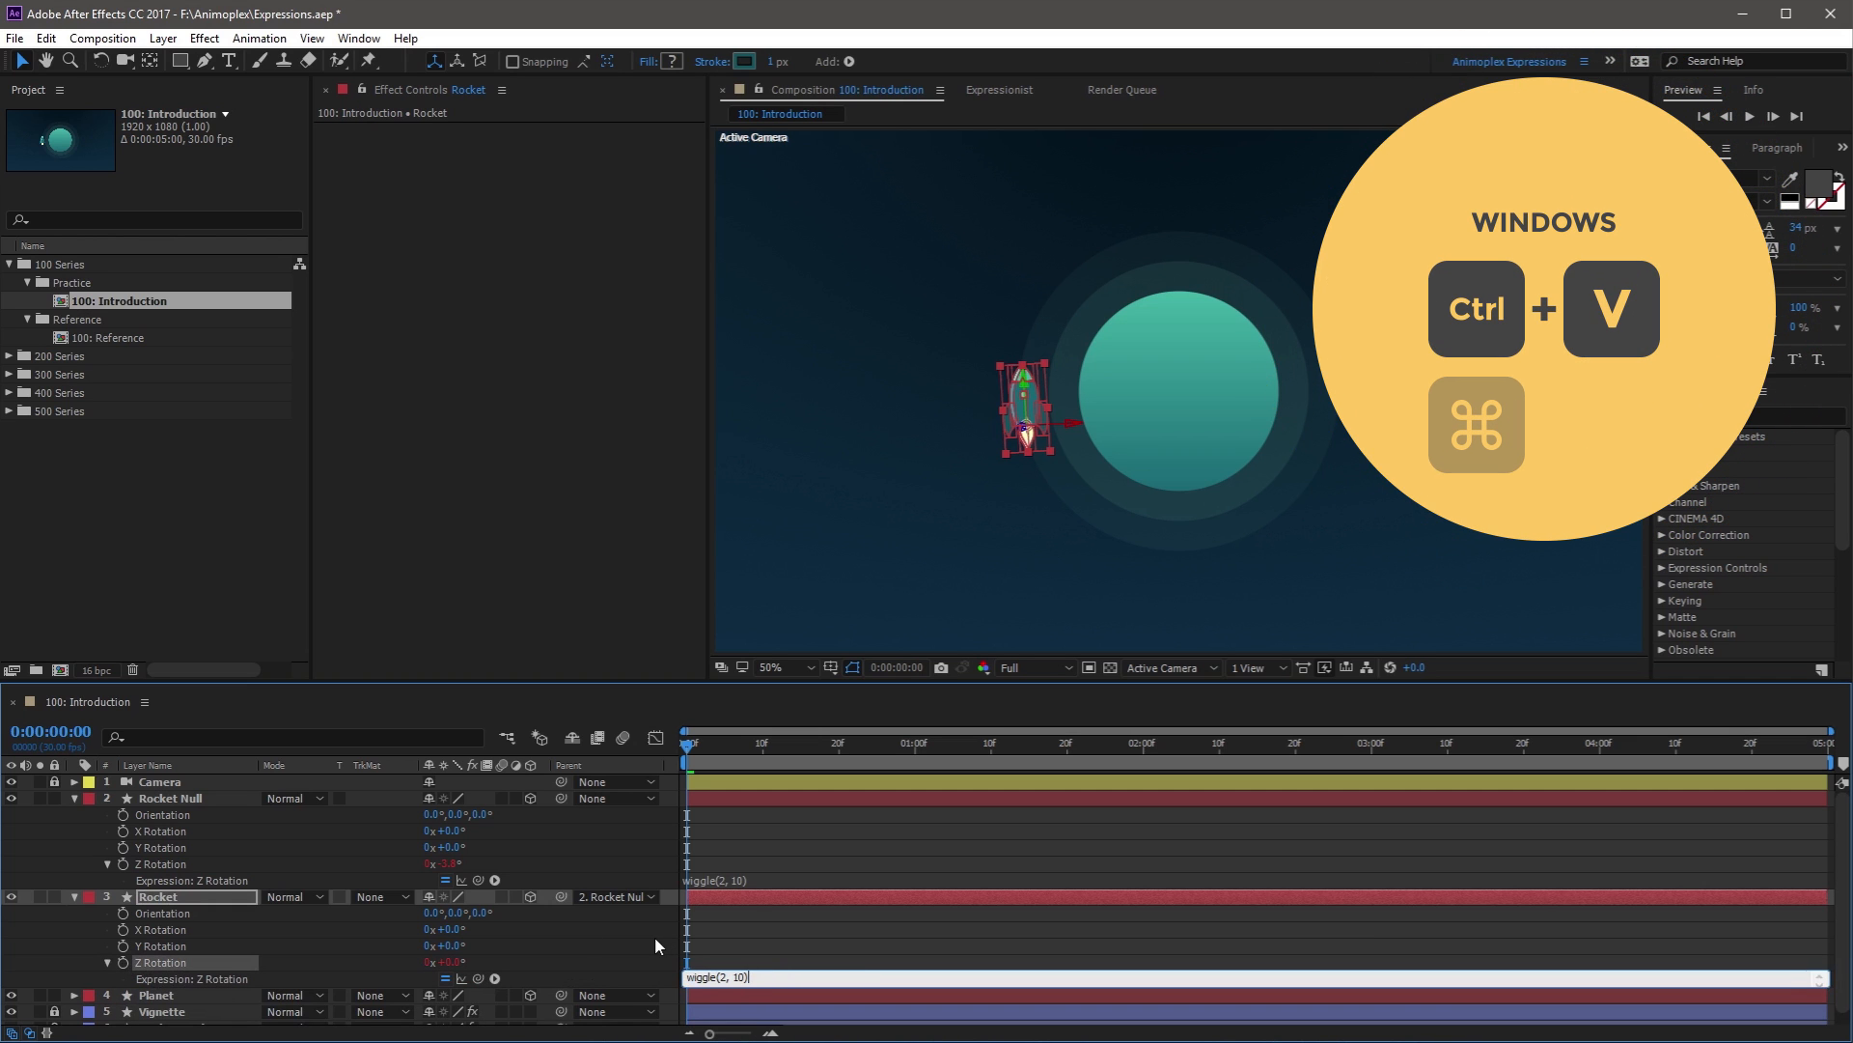
pyautogui.click(169, 996)
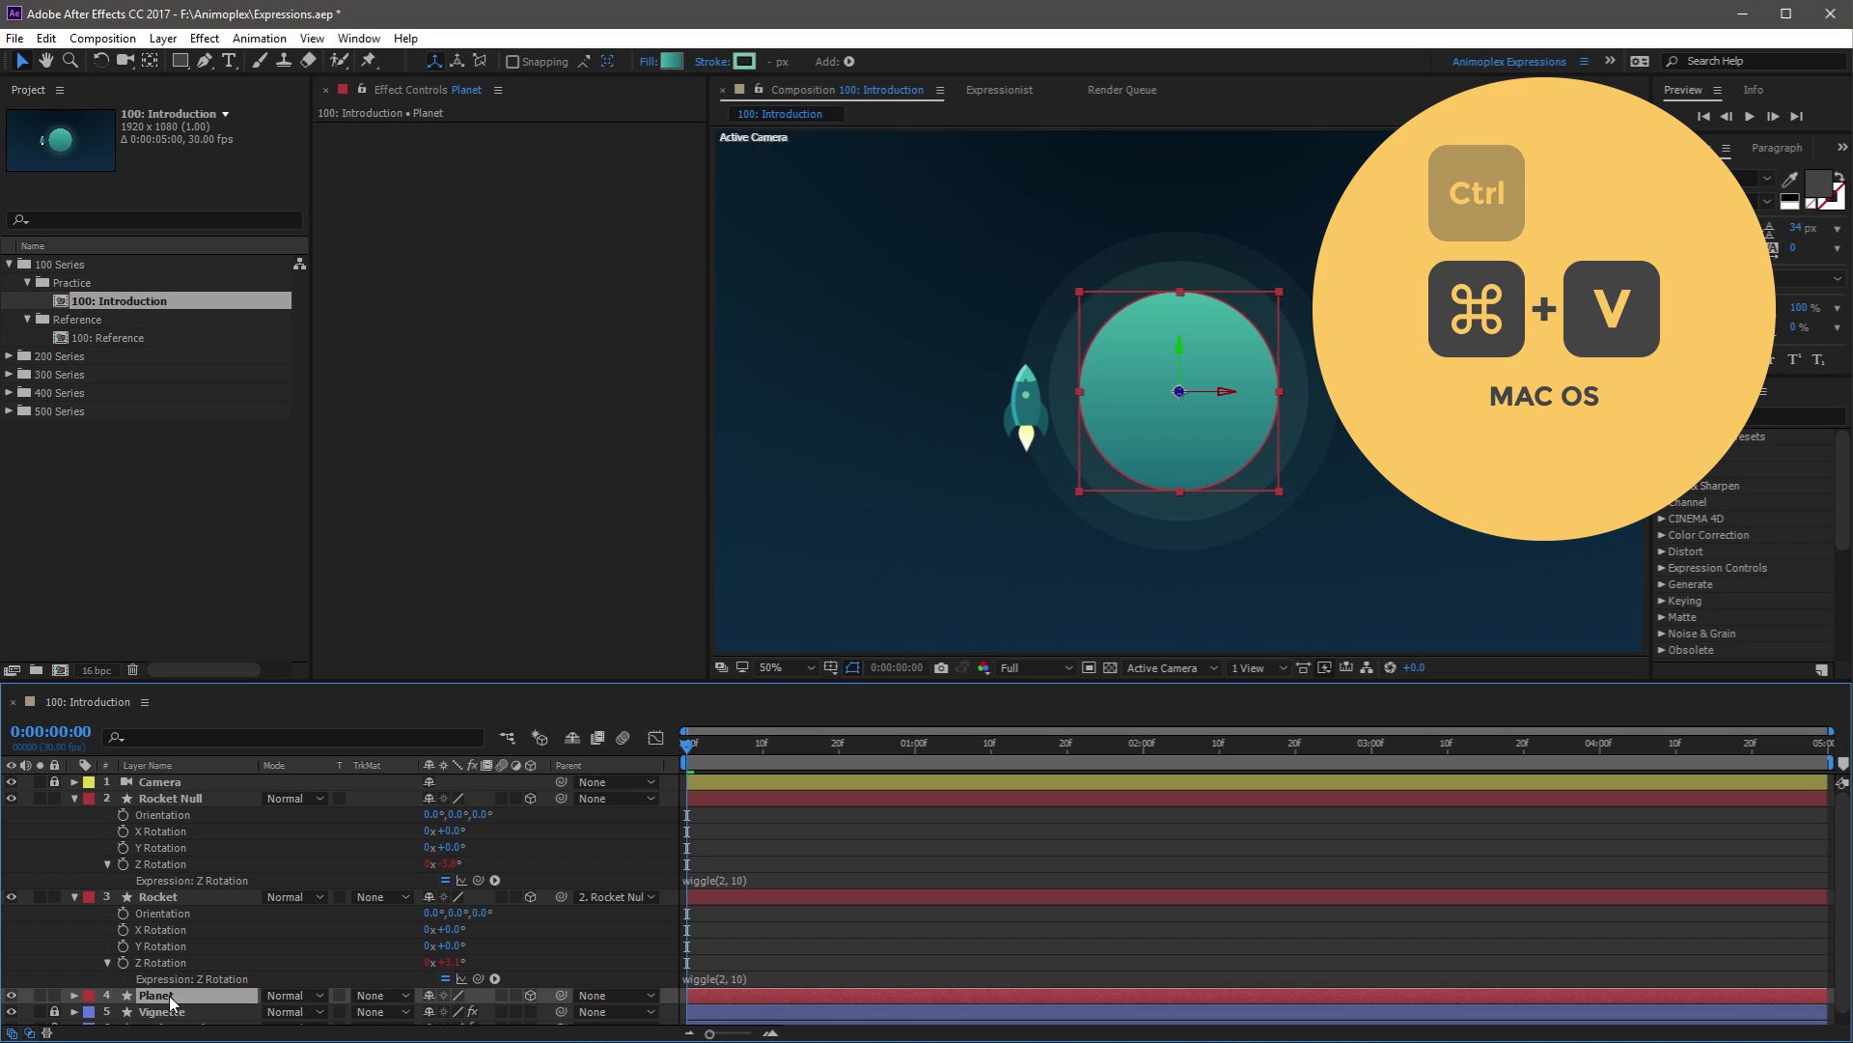
pyautogui.press('r')
pyautogui.keyDown('alt'); pyautogui.click(123, 983); pyautogui.keyUp('alt')
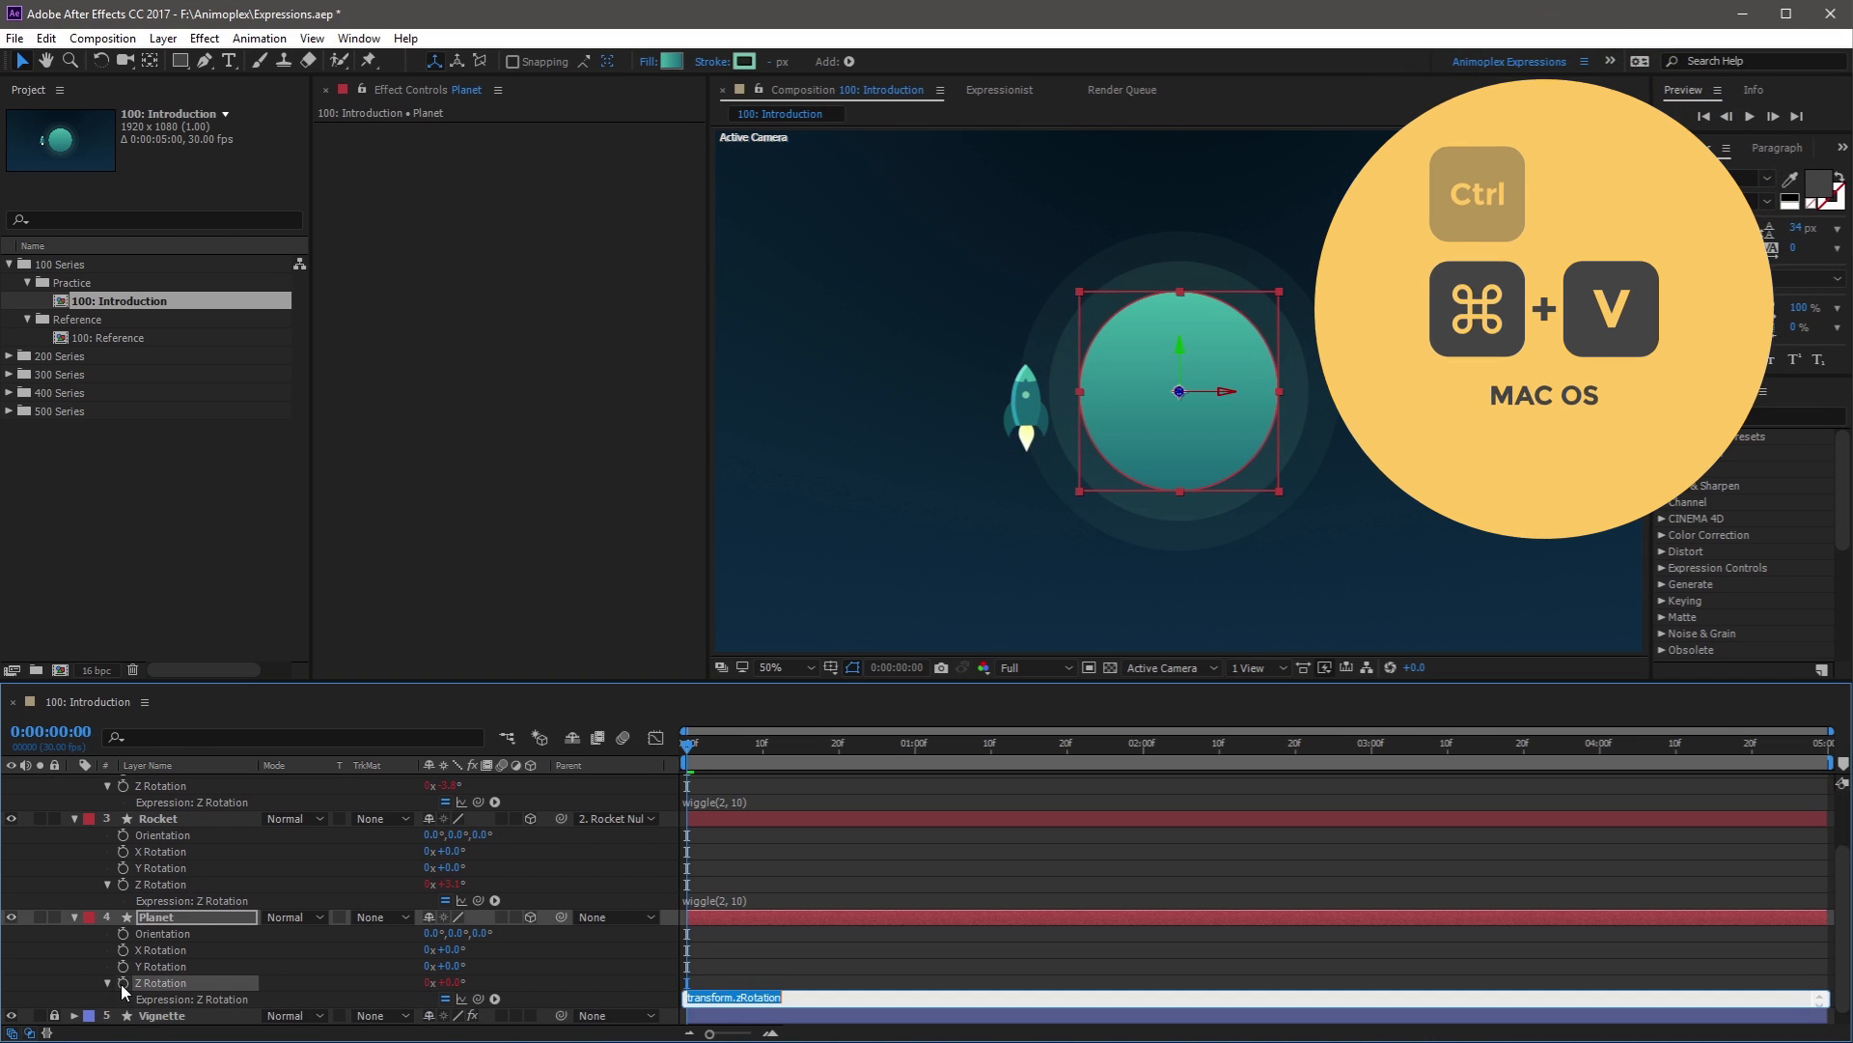
pyautogui.write('wiggle(2, 10)')
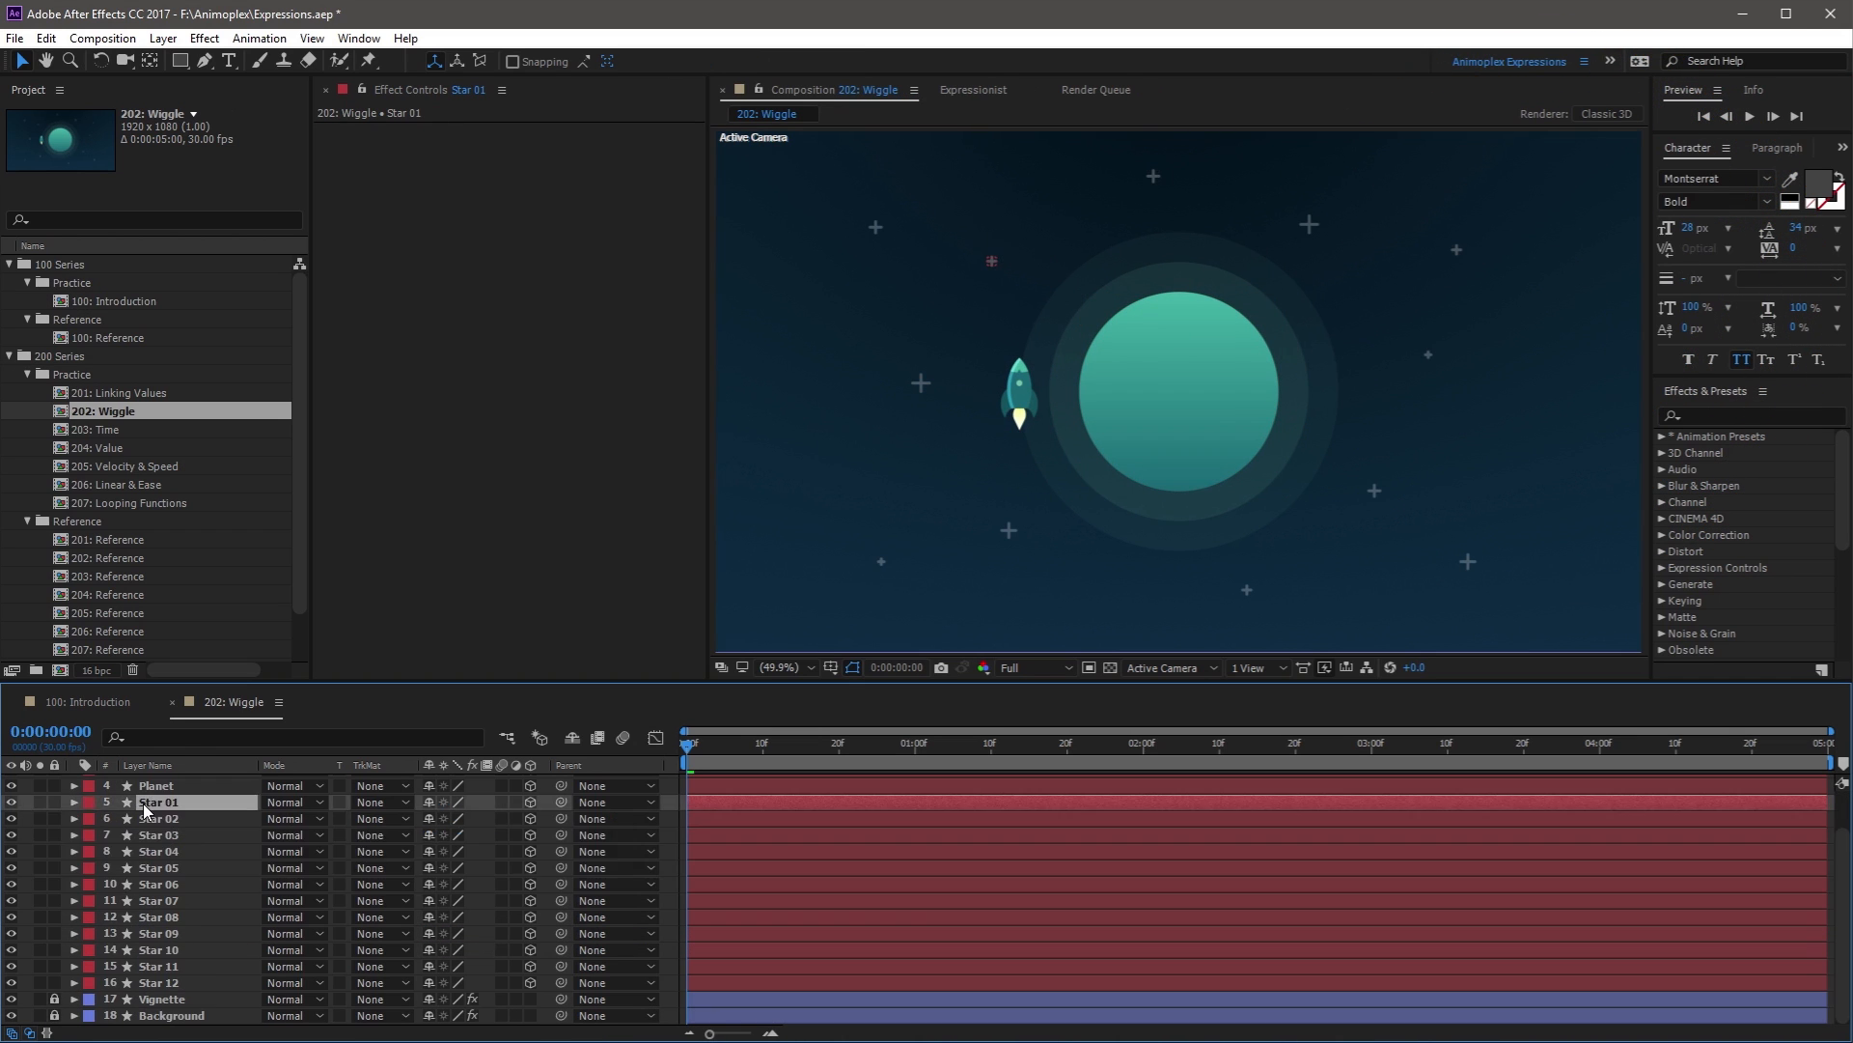
# Add the wiggle(2, 10) expression to the star layers in the 202: Wiggle composition
pyautogui.click(114, 865)
pyautogui.keyDown('alt'); pyautogui.click(122, 950); pyautogui.keyUp('alt')
pyautogui.write('wiggle(2, 10)')
pyautogui.click(159, 900)
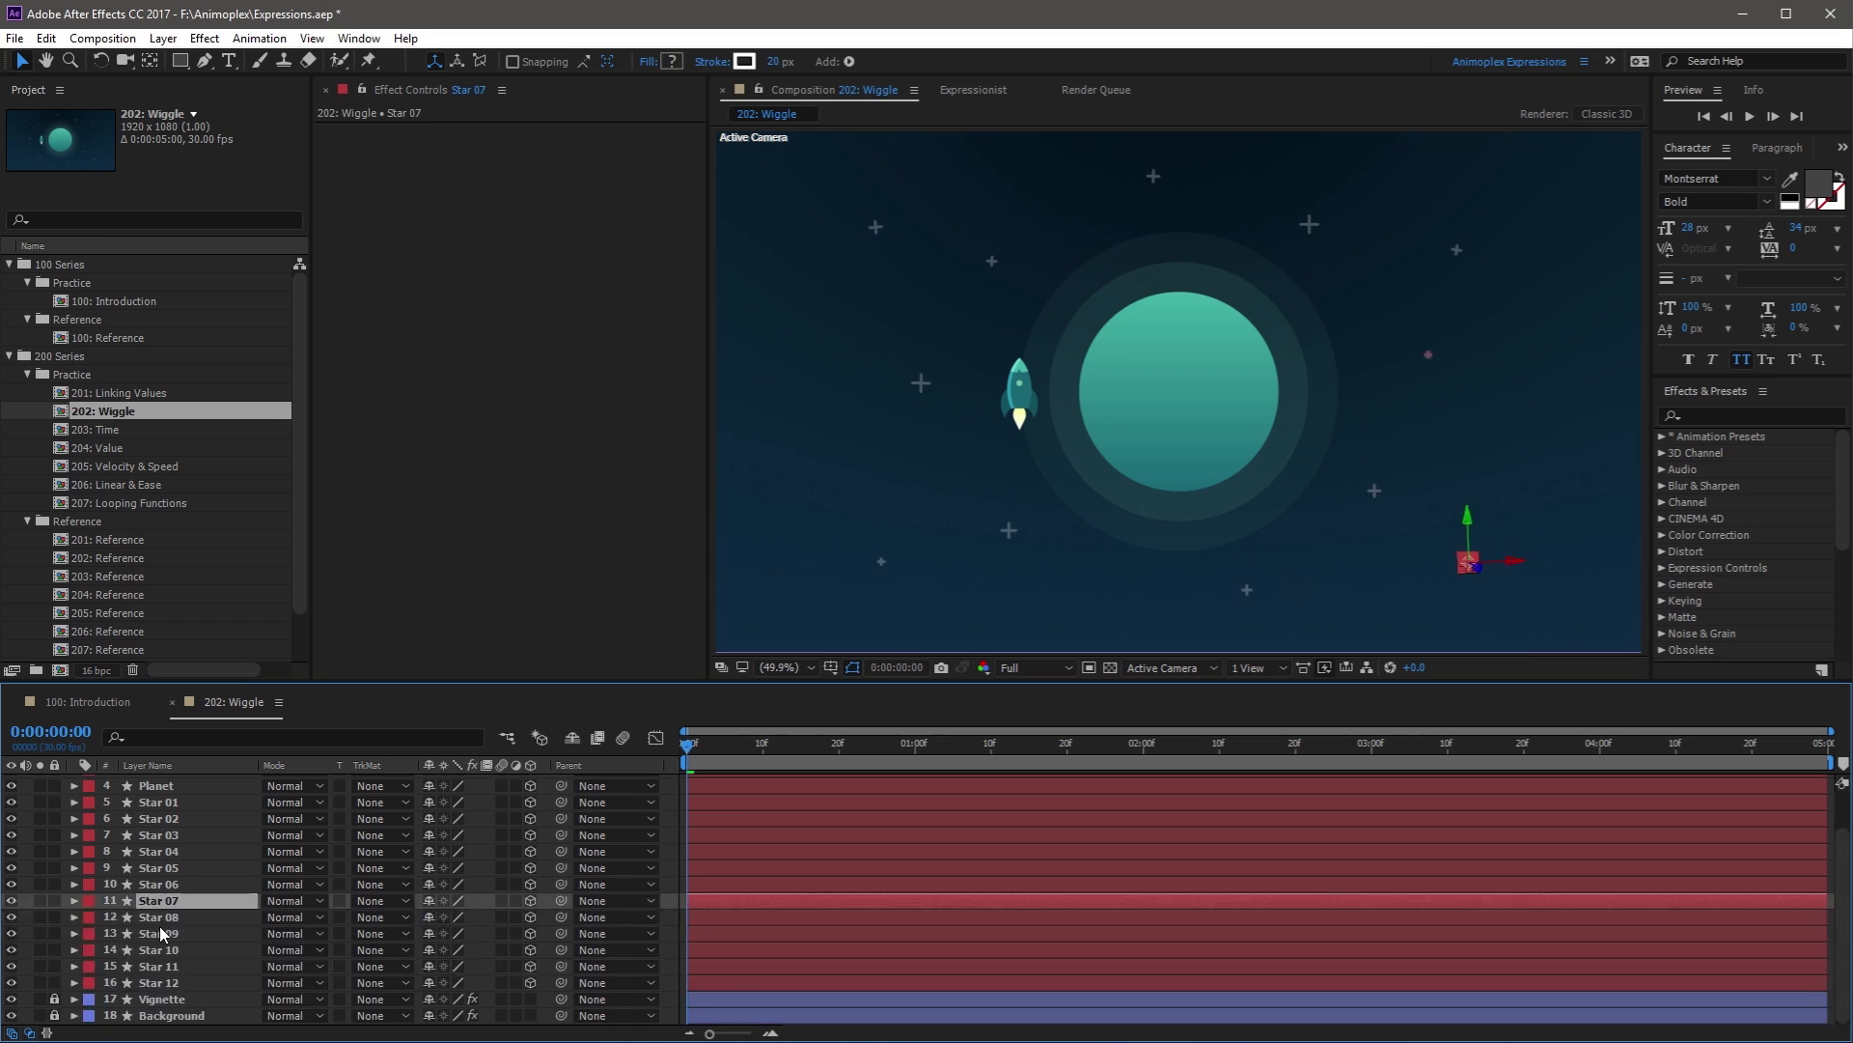
pyautogui.keyDown('alt'); pyautogui.click(123, 966); pyautogui.keyUp('alt')
pyautogui.write('wiggle(2, 10)')
pyautogui.keyDown('alt'); pyautogui.click(124, 982); pyautogui.keyUp('alt')
pyautogui.write('wiggle(2, 10)')
pyautogui.click(231, 933)
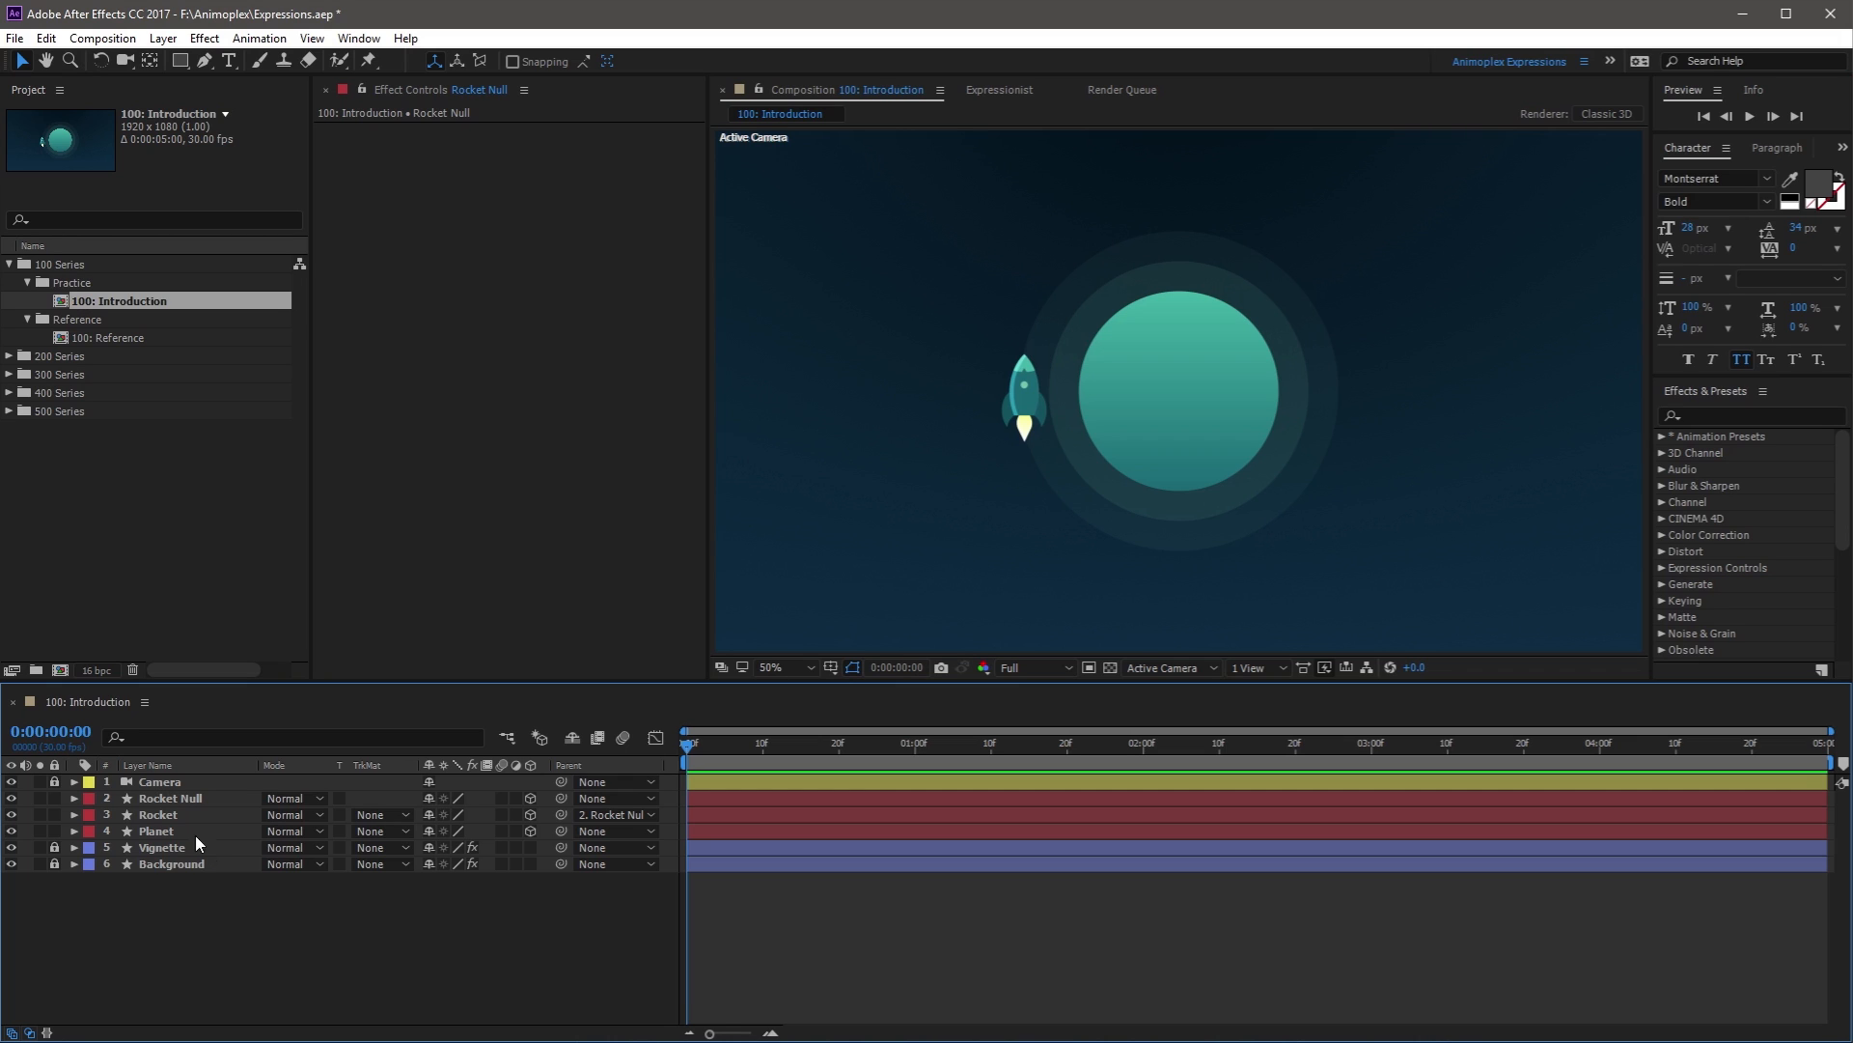
# Add the expression wiggle(2, 20) to the Scale property of the Rocket Null layer
pyautogui.click(211, 798)
pyautogui.press('s')
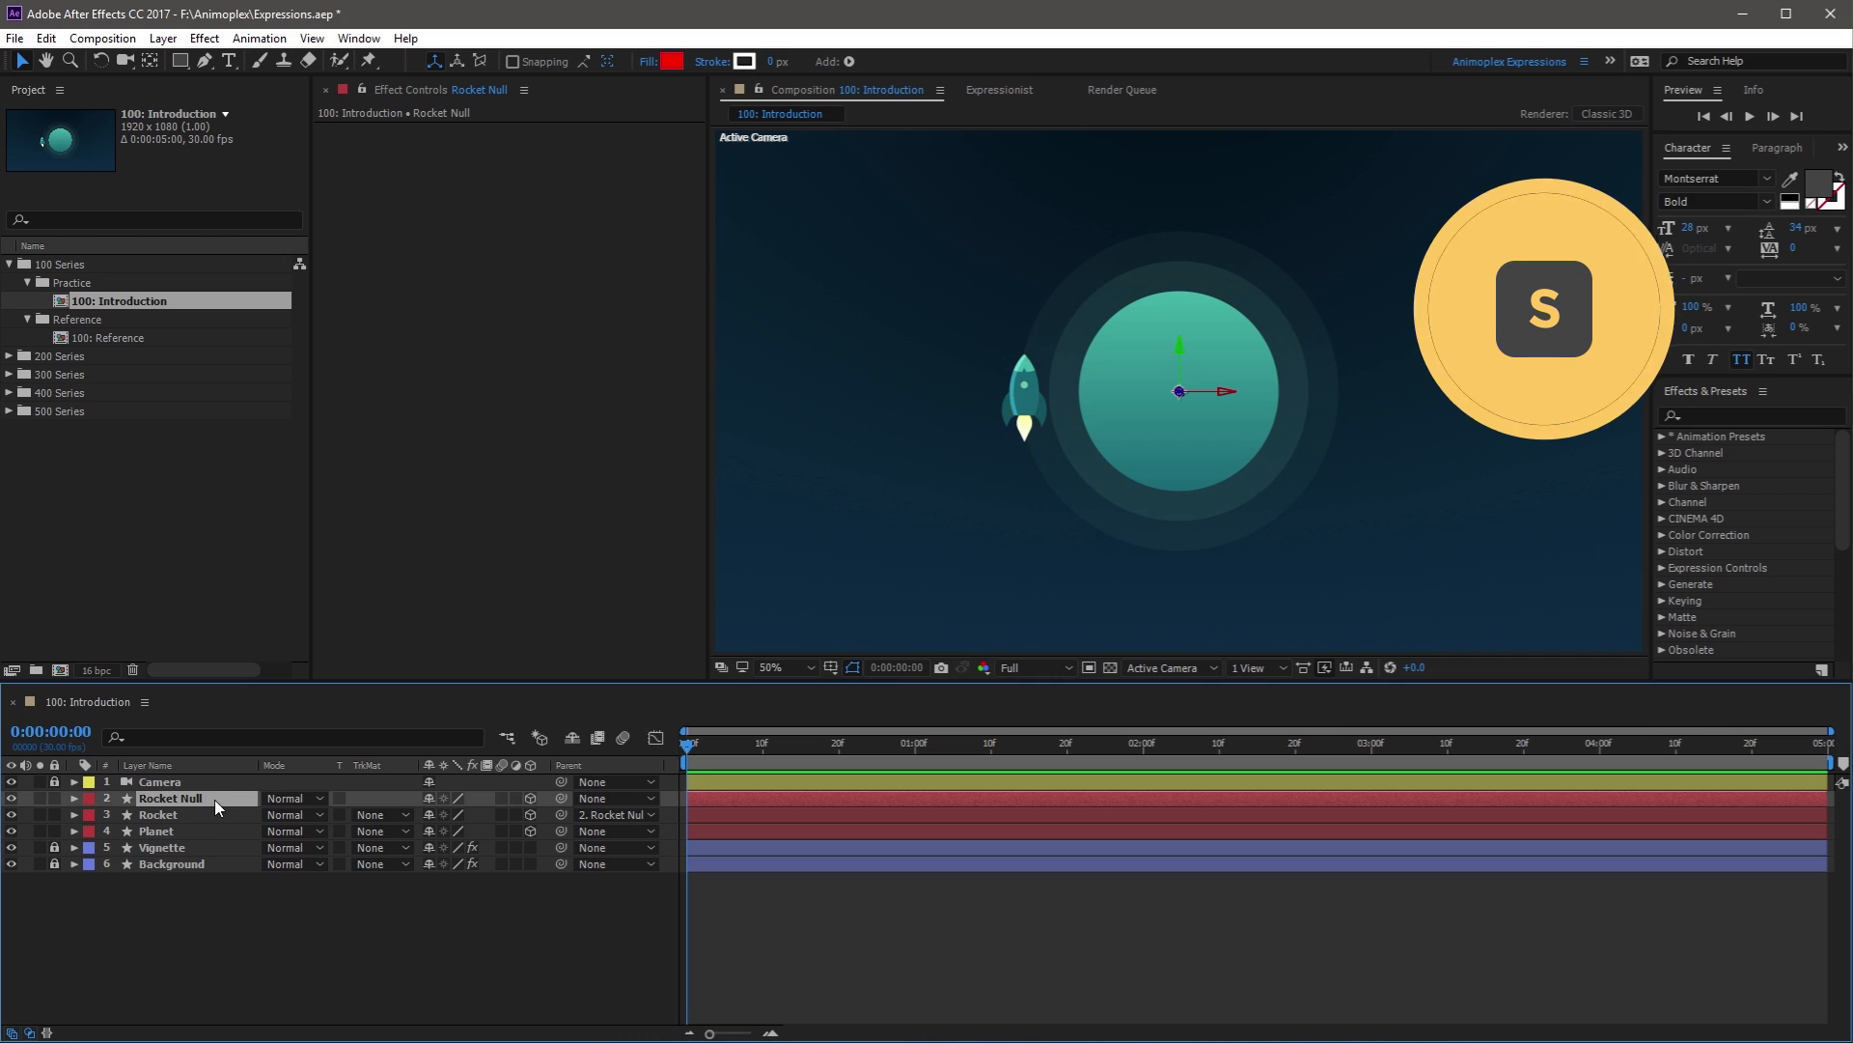
pyautogui.press('s')
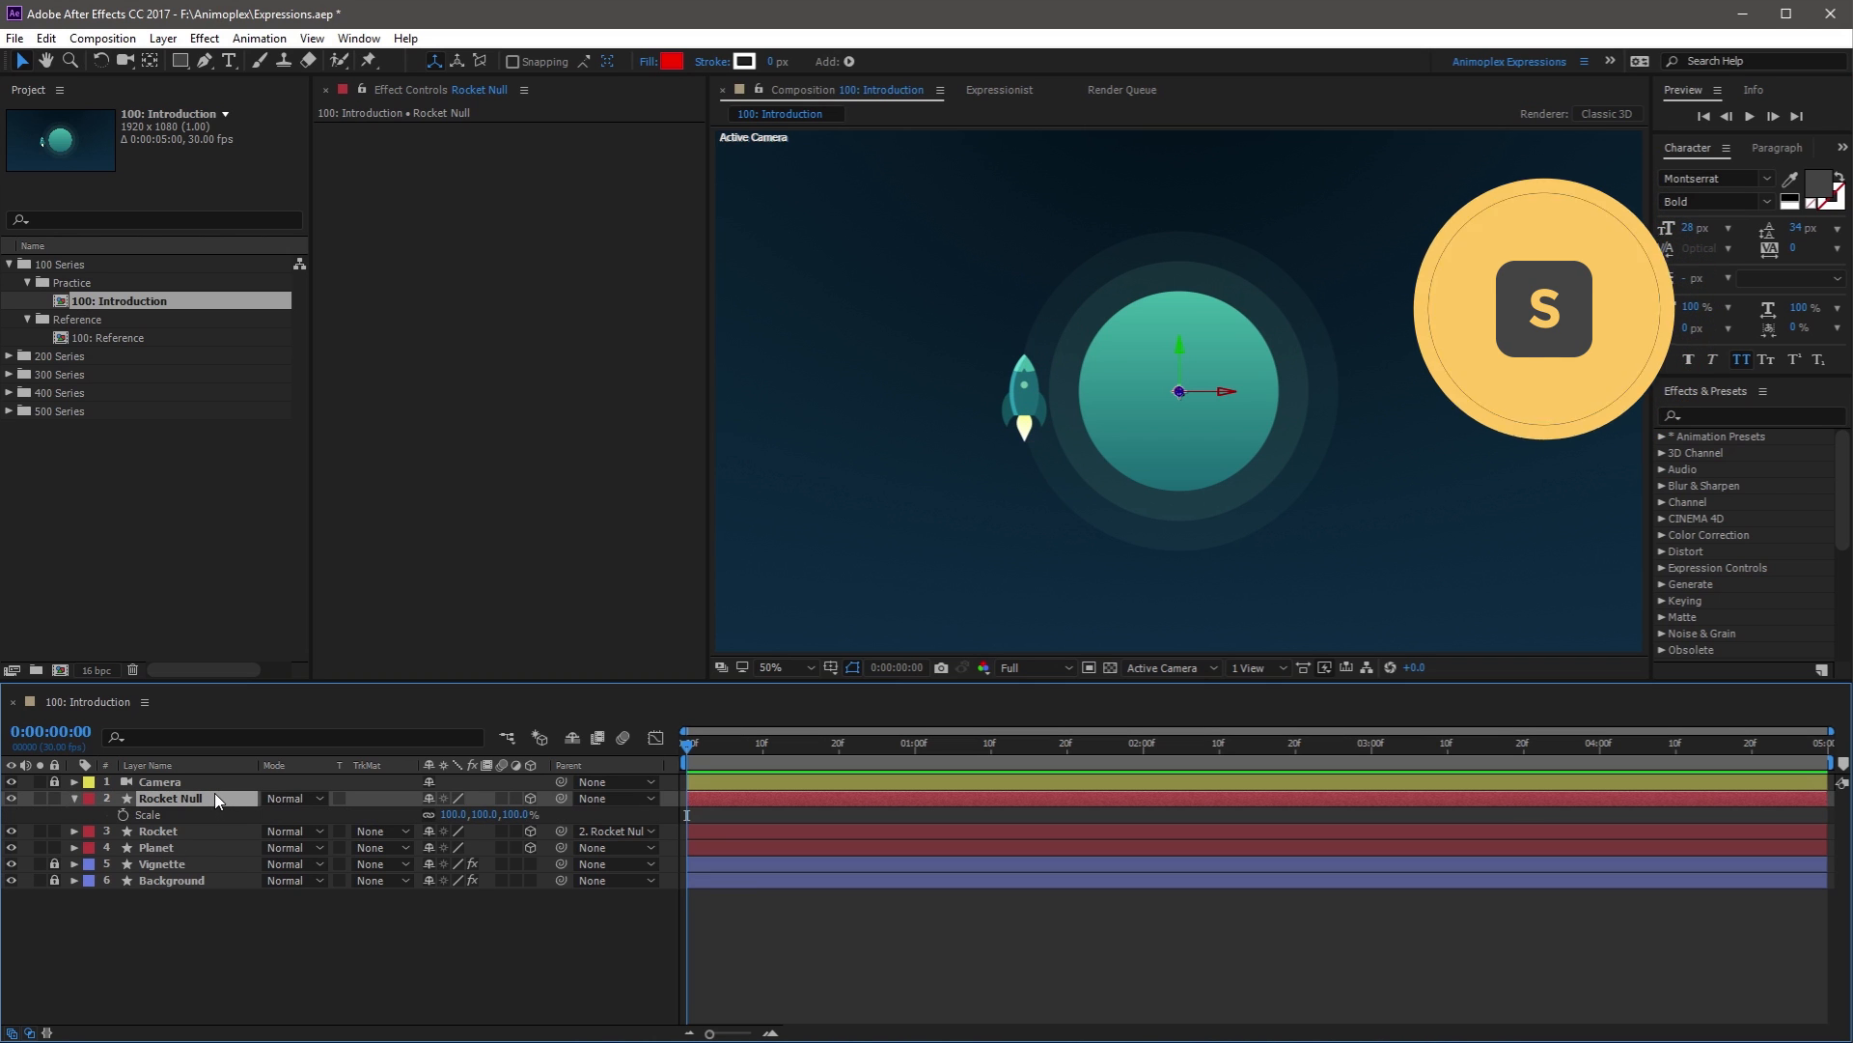
pyautogui.keyDown('alt'); pyautogui.click(123, 815); pyautogui.keyUp('alt')
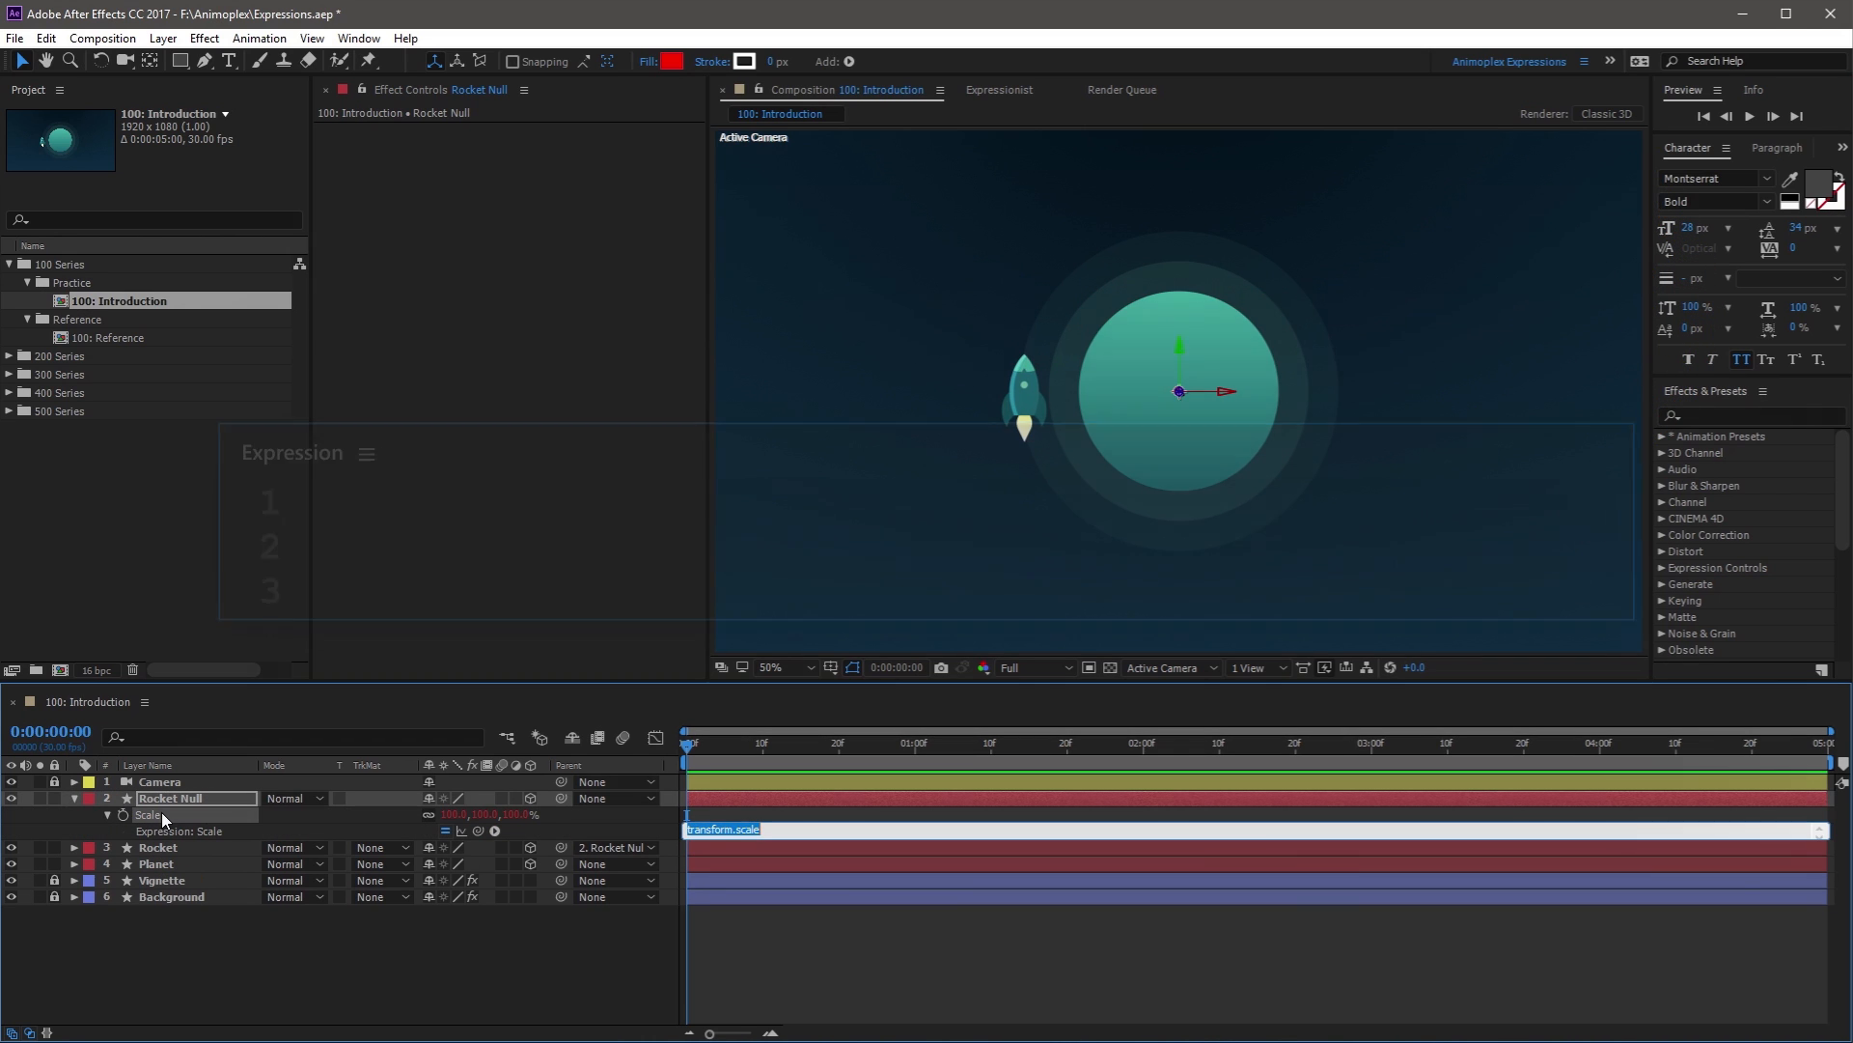
pyautogui.write('wiggle')
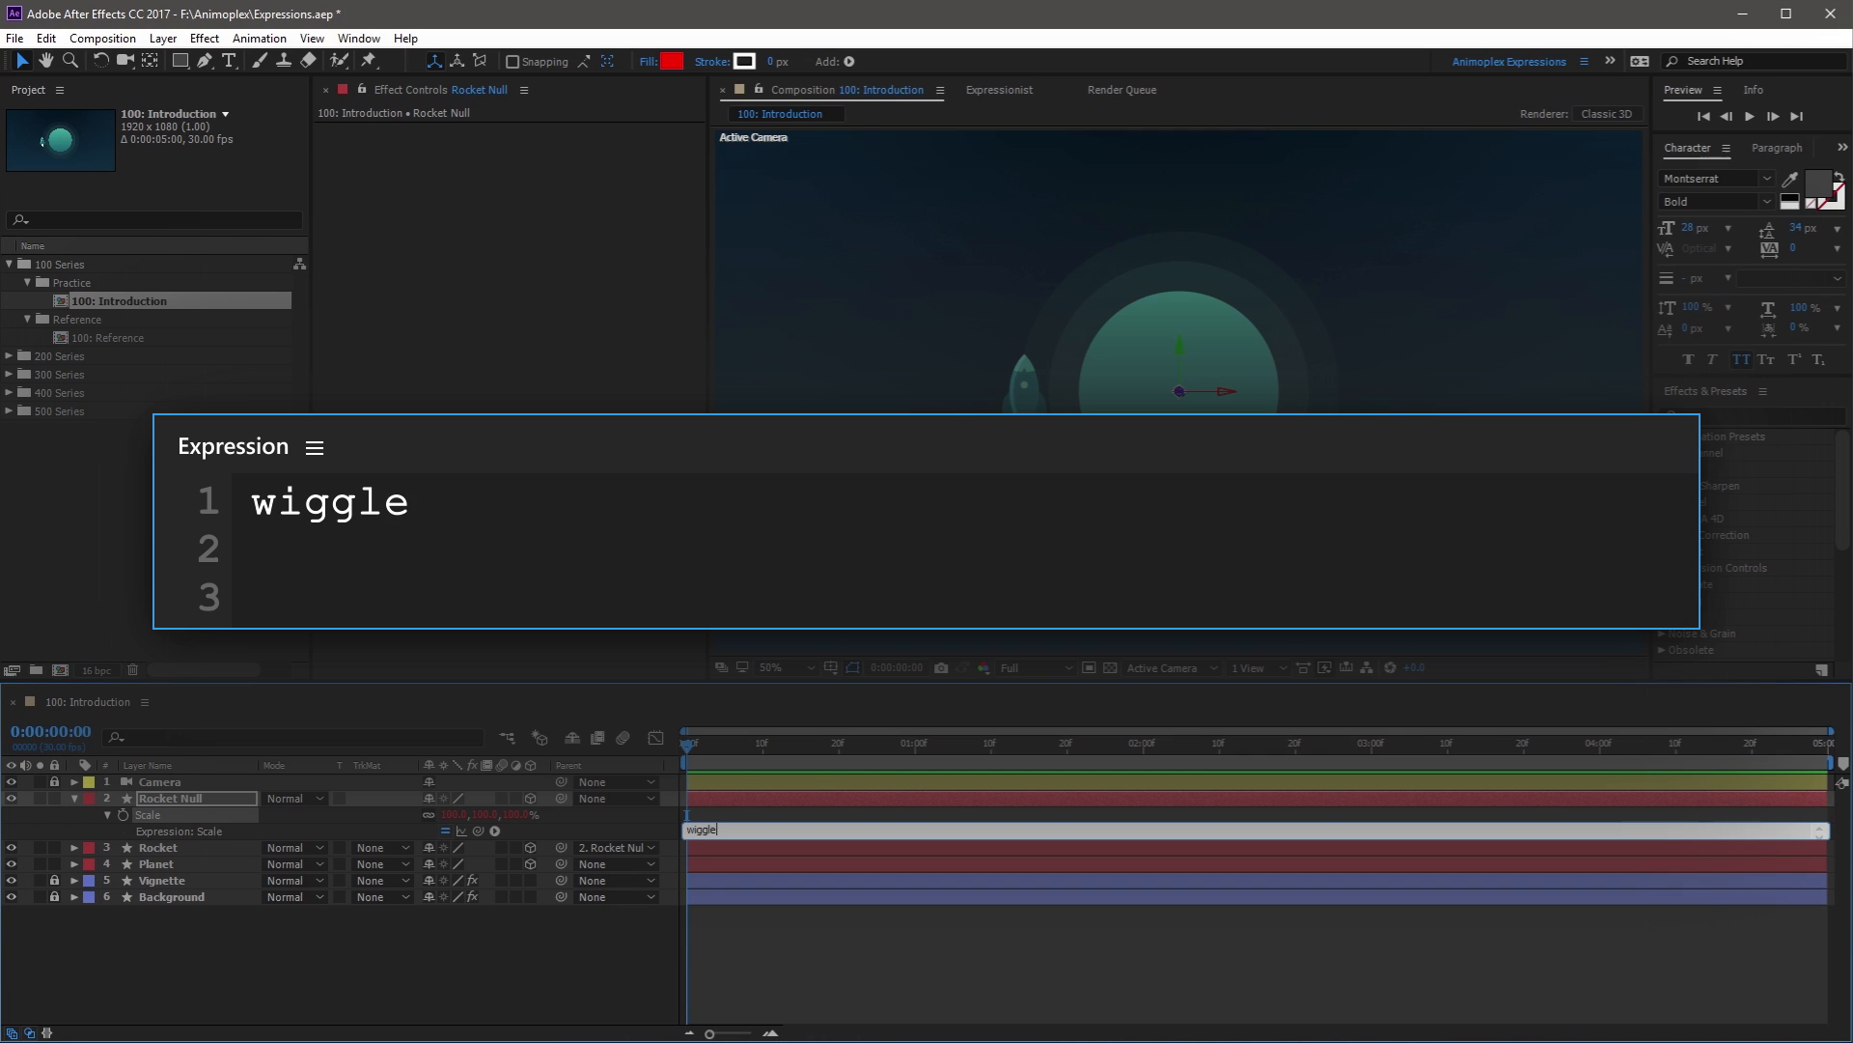
pyautogui.write('(2, 20)')
pyautogui.click(160, 813)
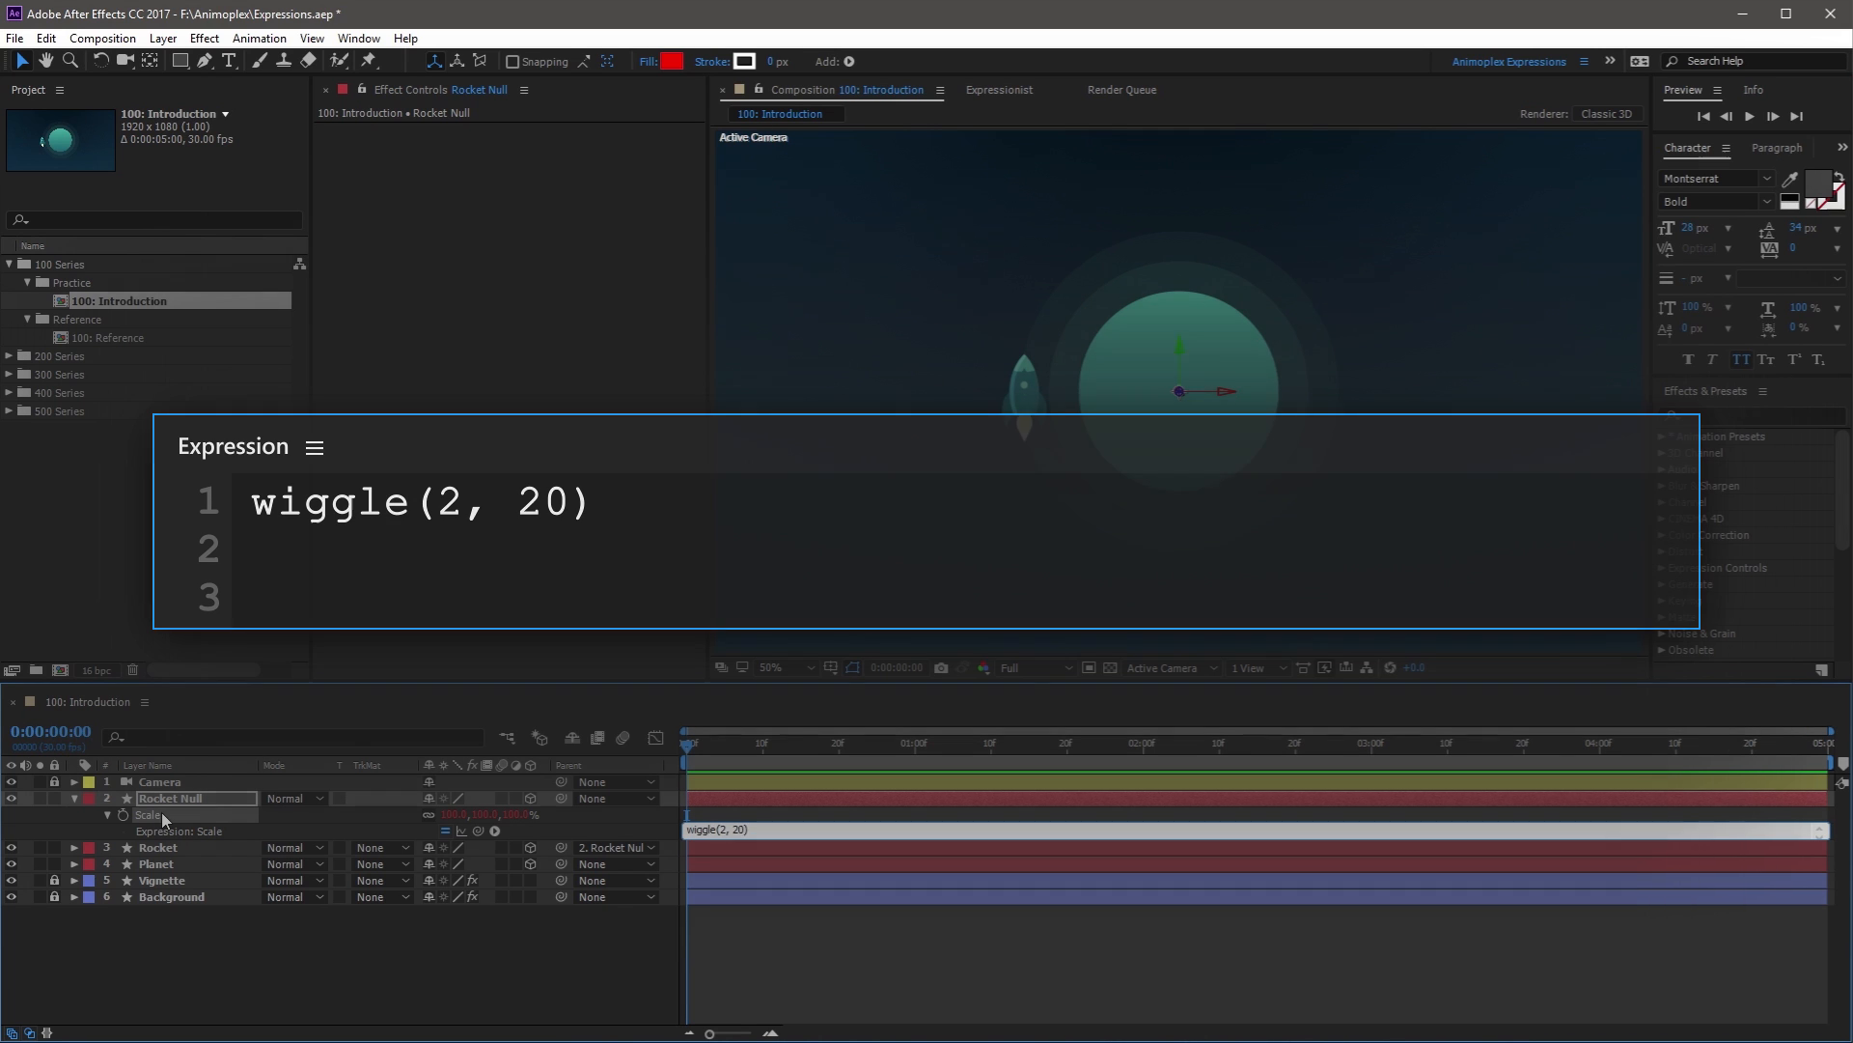
pyautogui.click(224, 828)
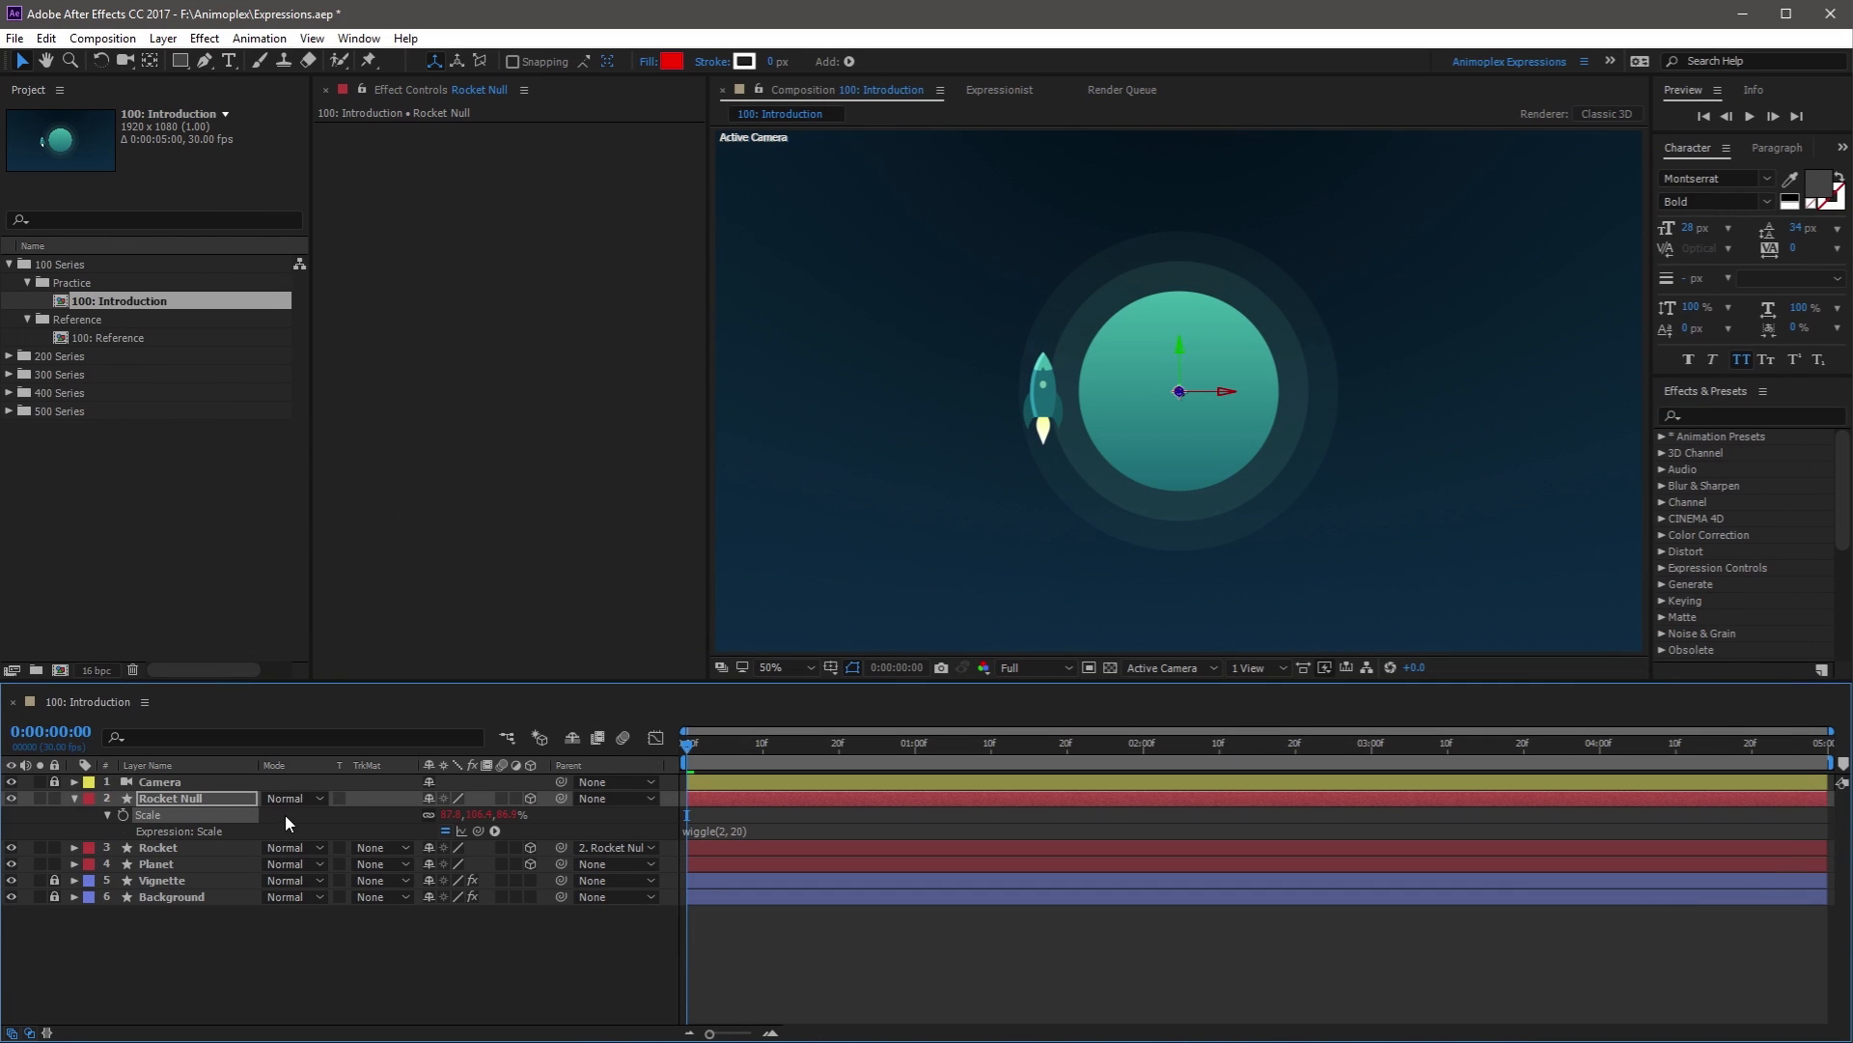
# Copy only the expression from Rocket Null's Scale and paste it onto the Rocket and Planet layers
pyautogui.rightClick(147, 813)
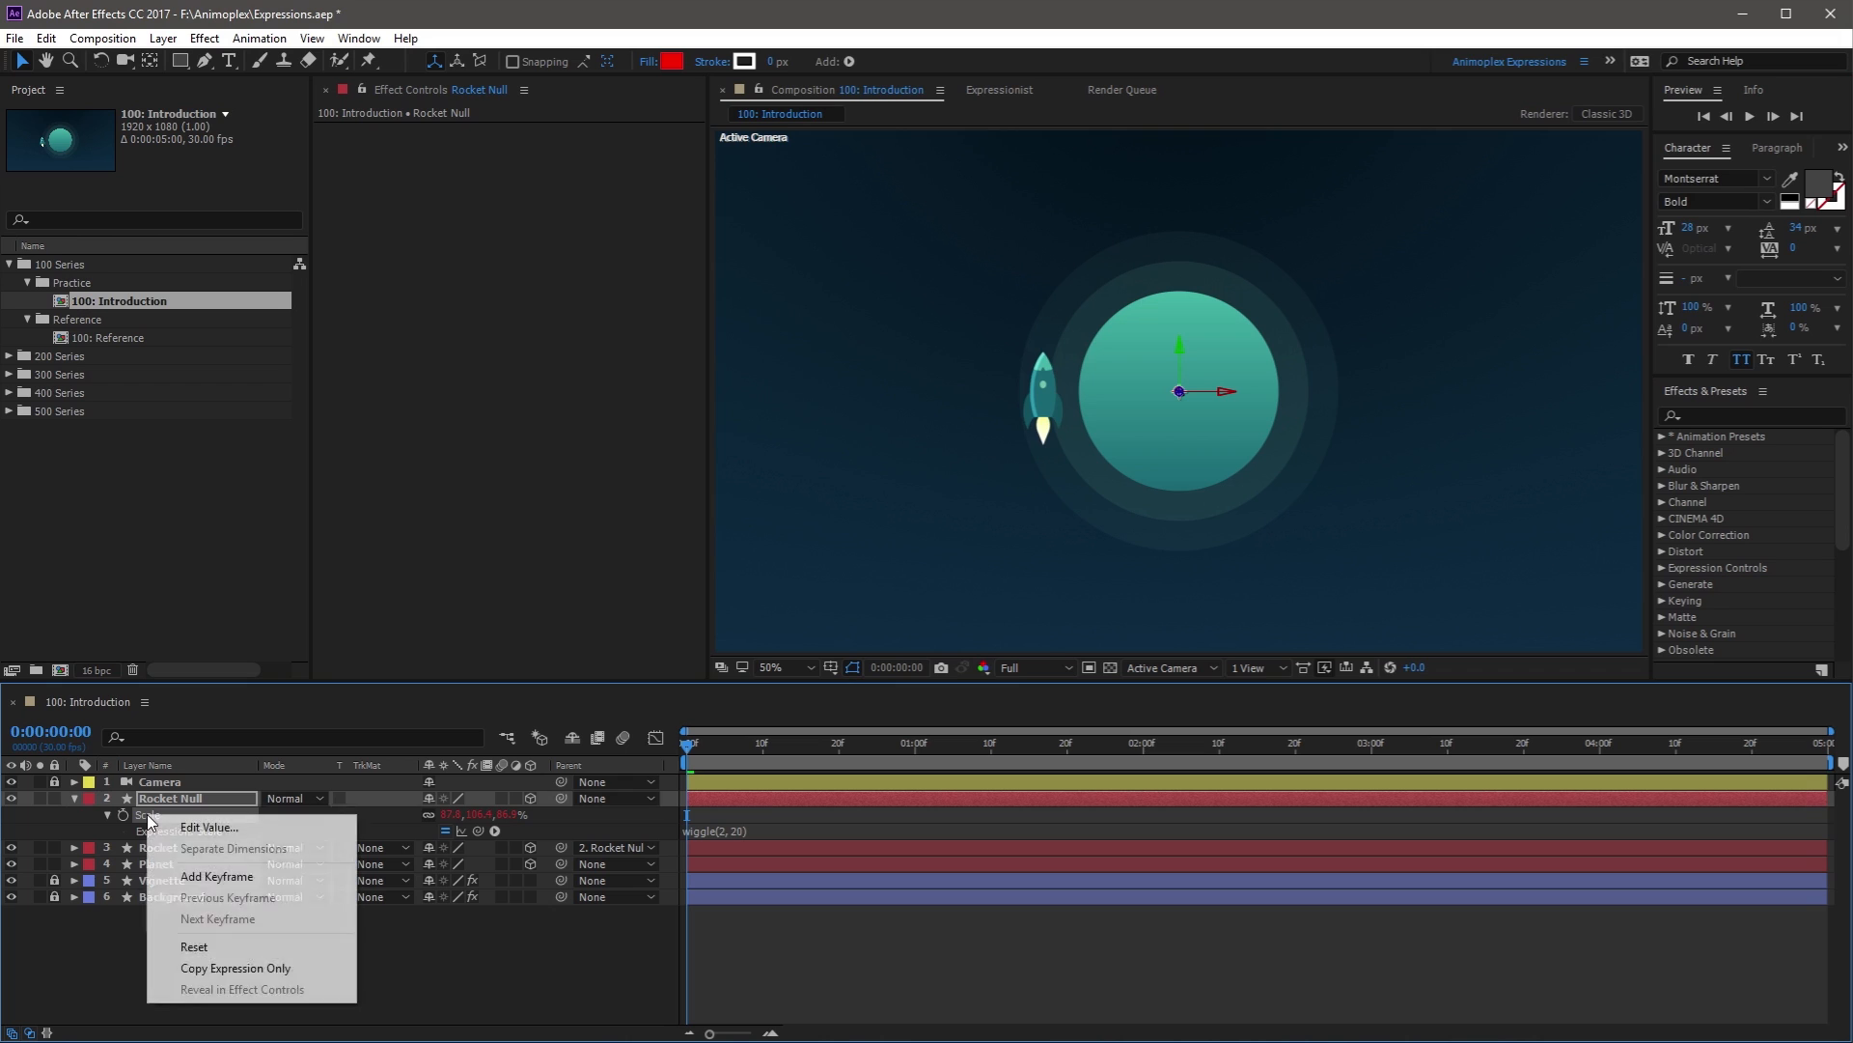
pyautogui.click(263, 972)
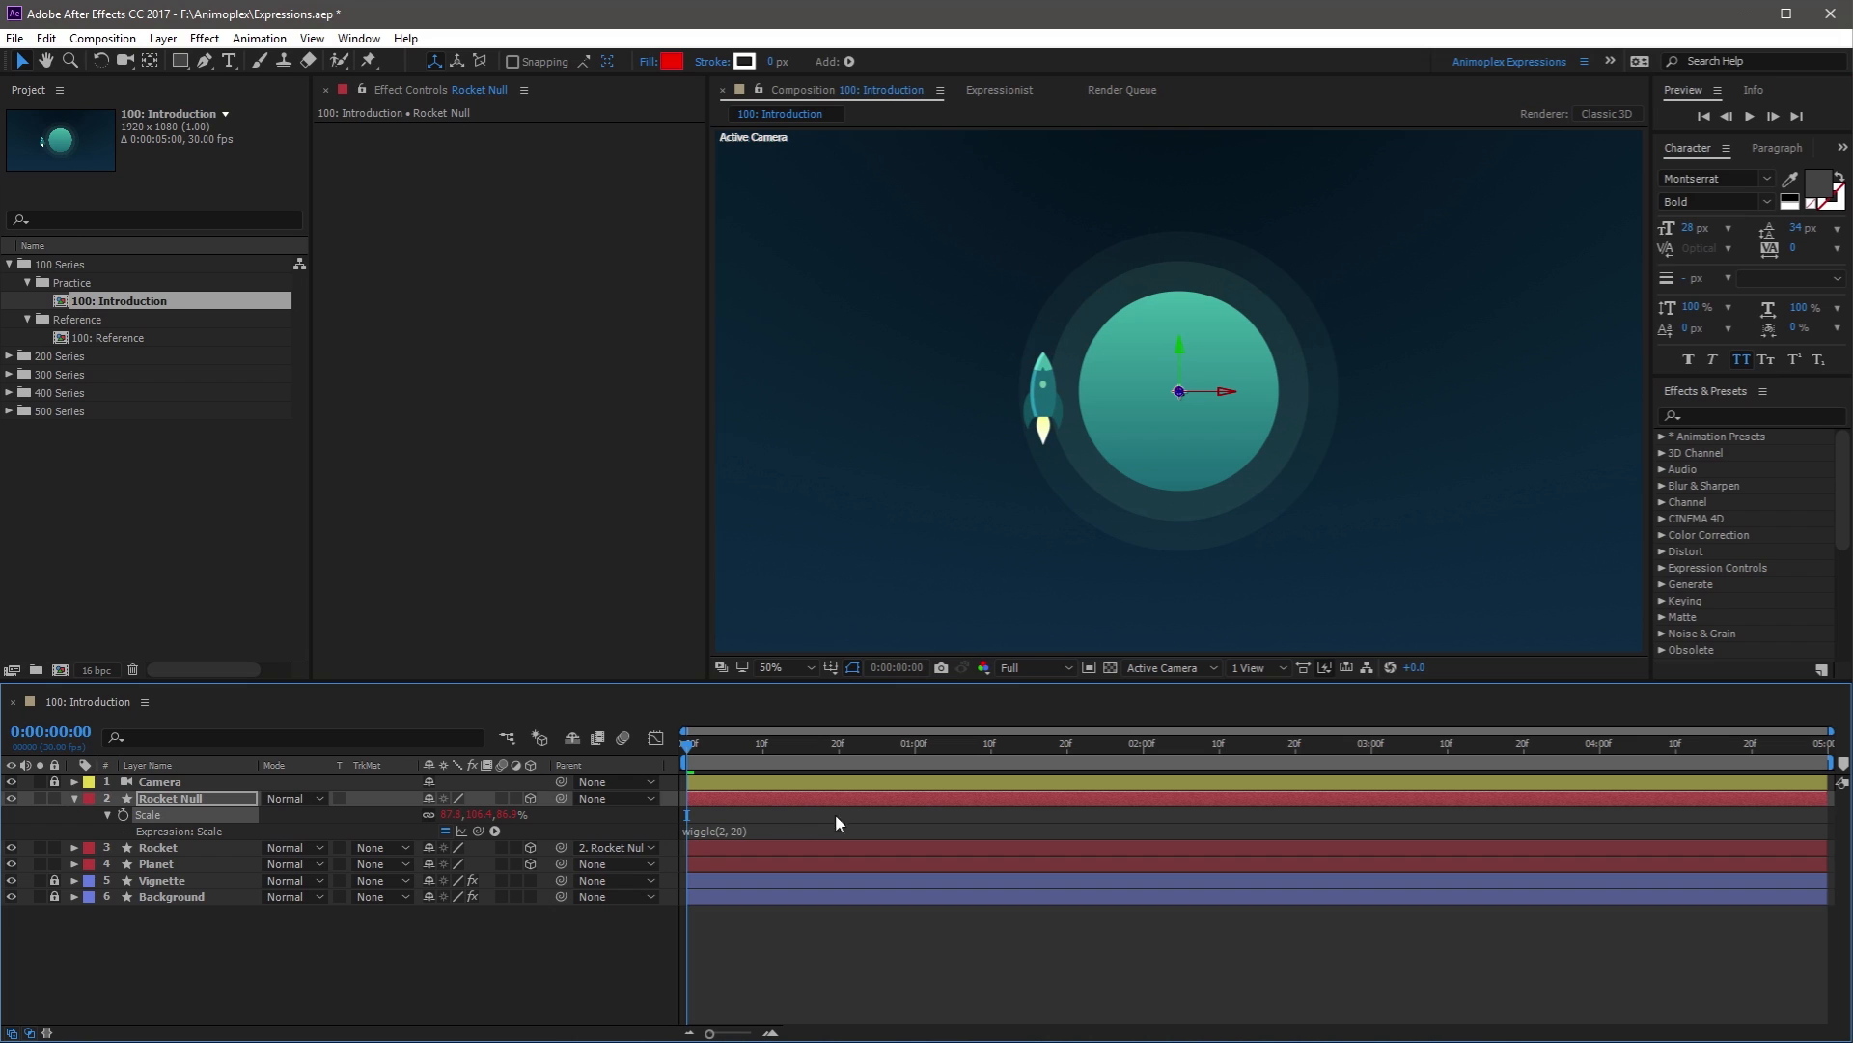
pyautogui.click(767, 818)
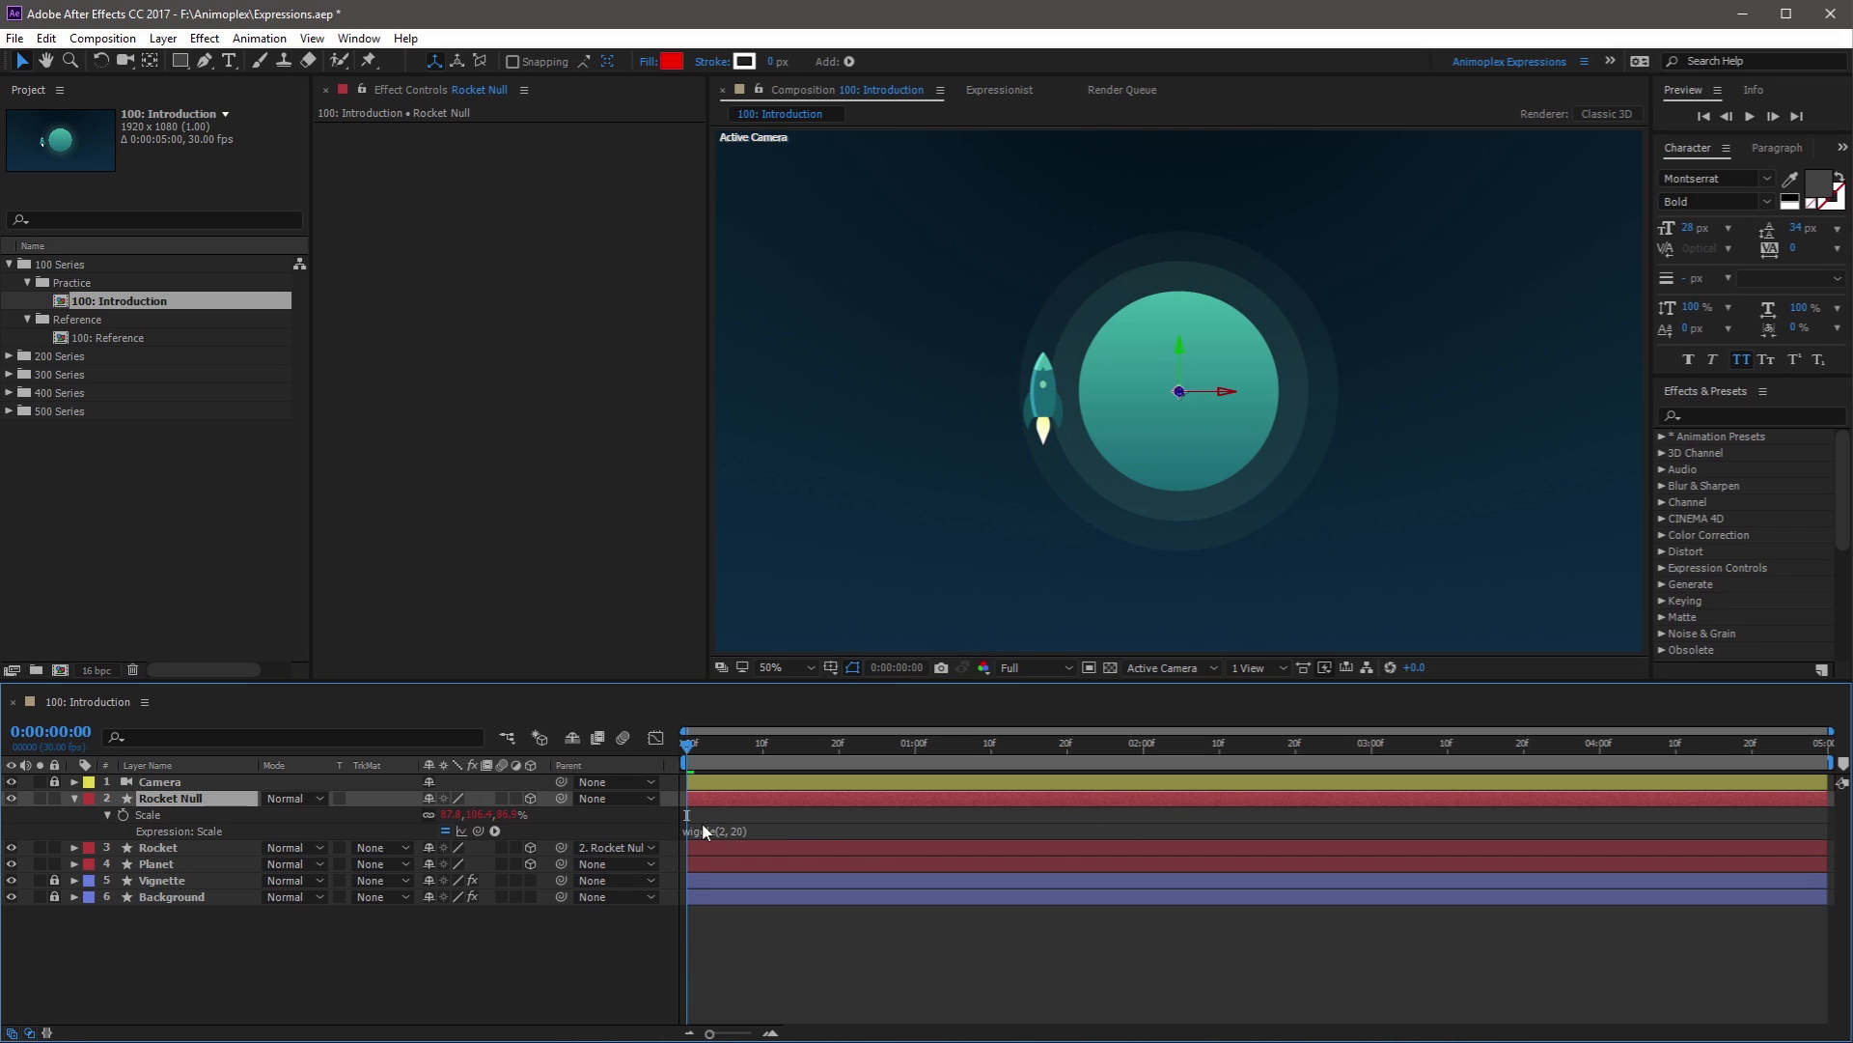
pyautogui.click(207, 845)
pyautogui.keyDown('shift'); pyautogui.click(189, 861); pyautogui.keyUp('shift')
pyautogui.press('s')
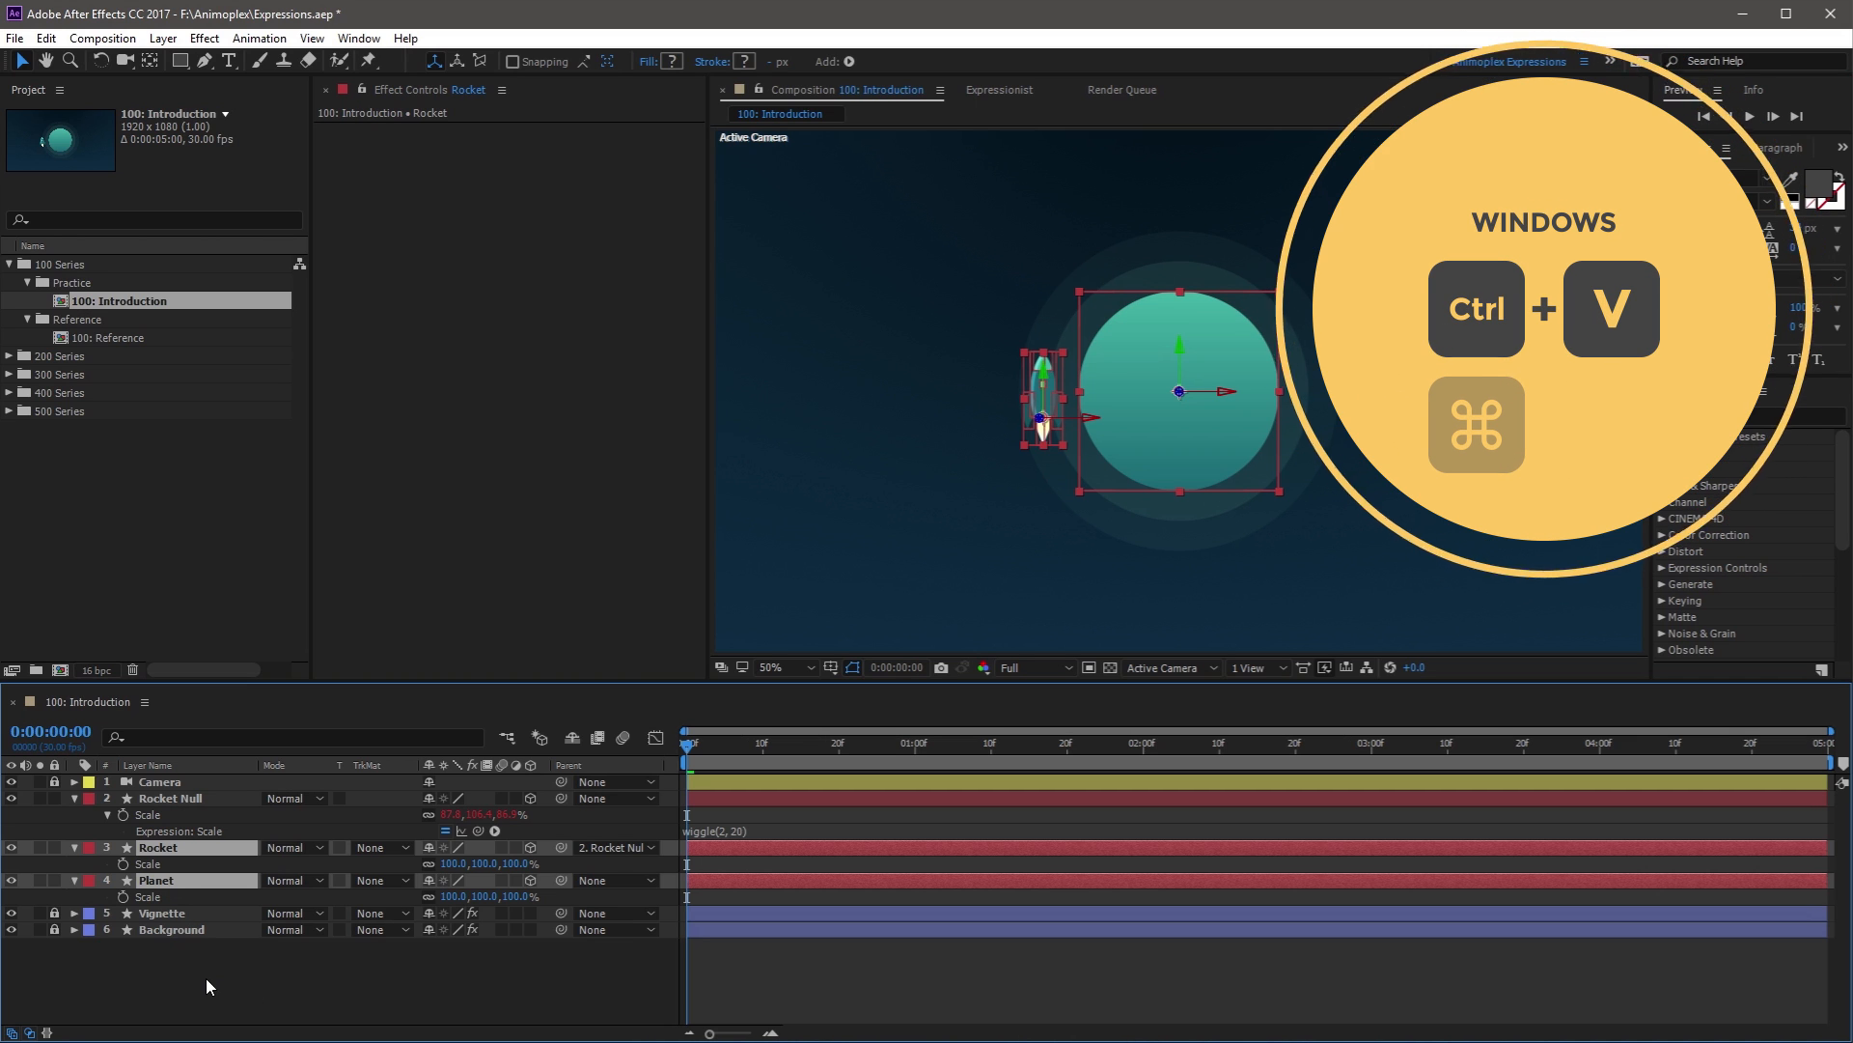
pyautogui.hotkey('ctrl', 'v')
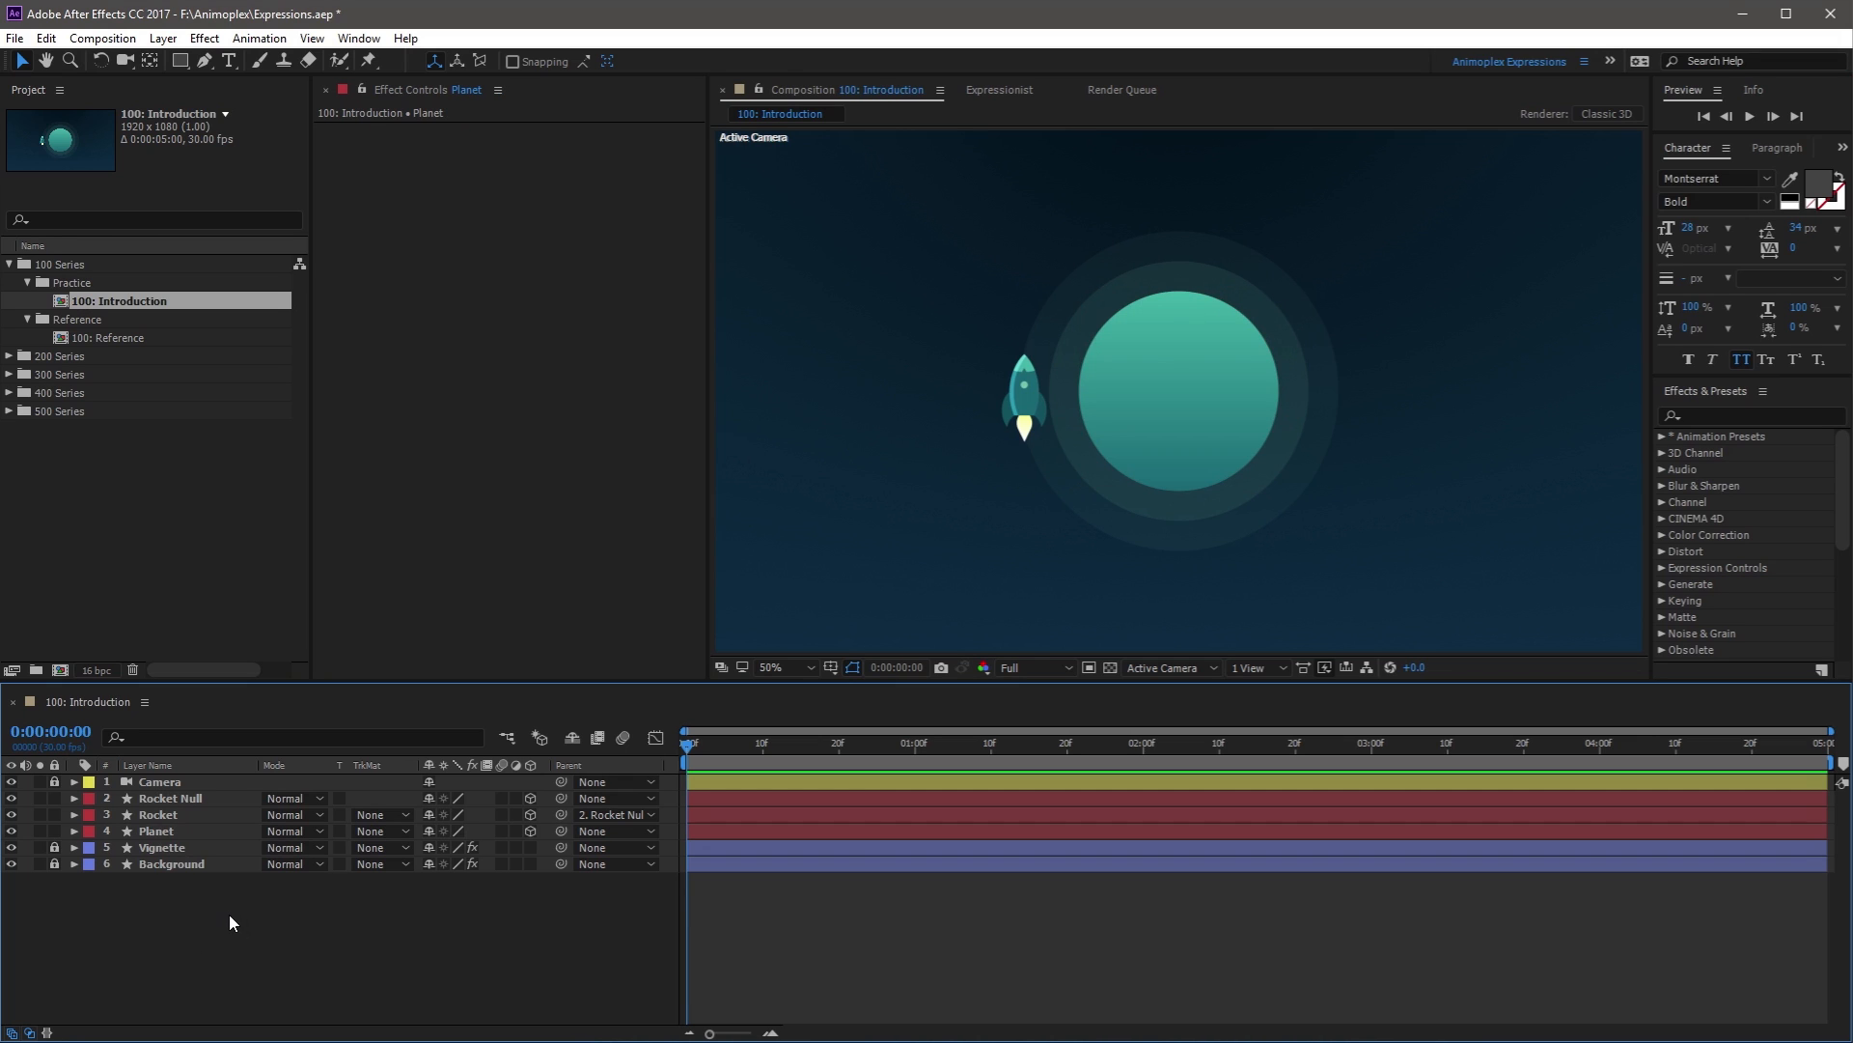
# Copy the Planet layer's Scale property with relative property links
pyautogui.click(171, 831)
pyautogui.press('s')
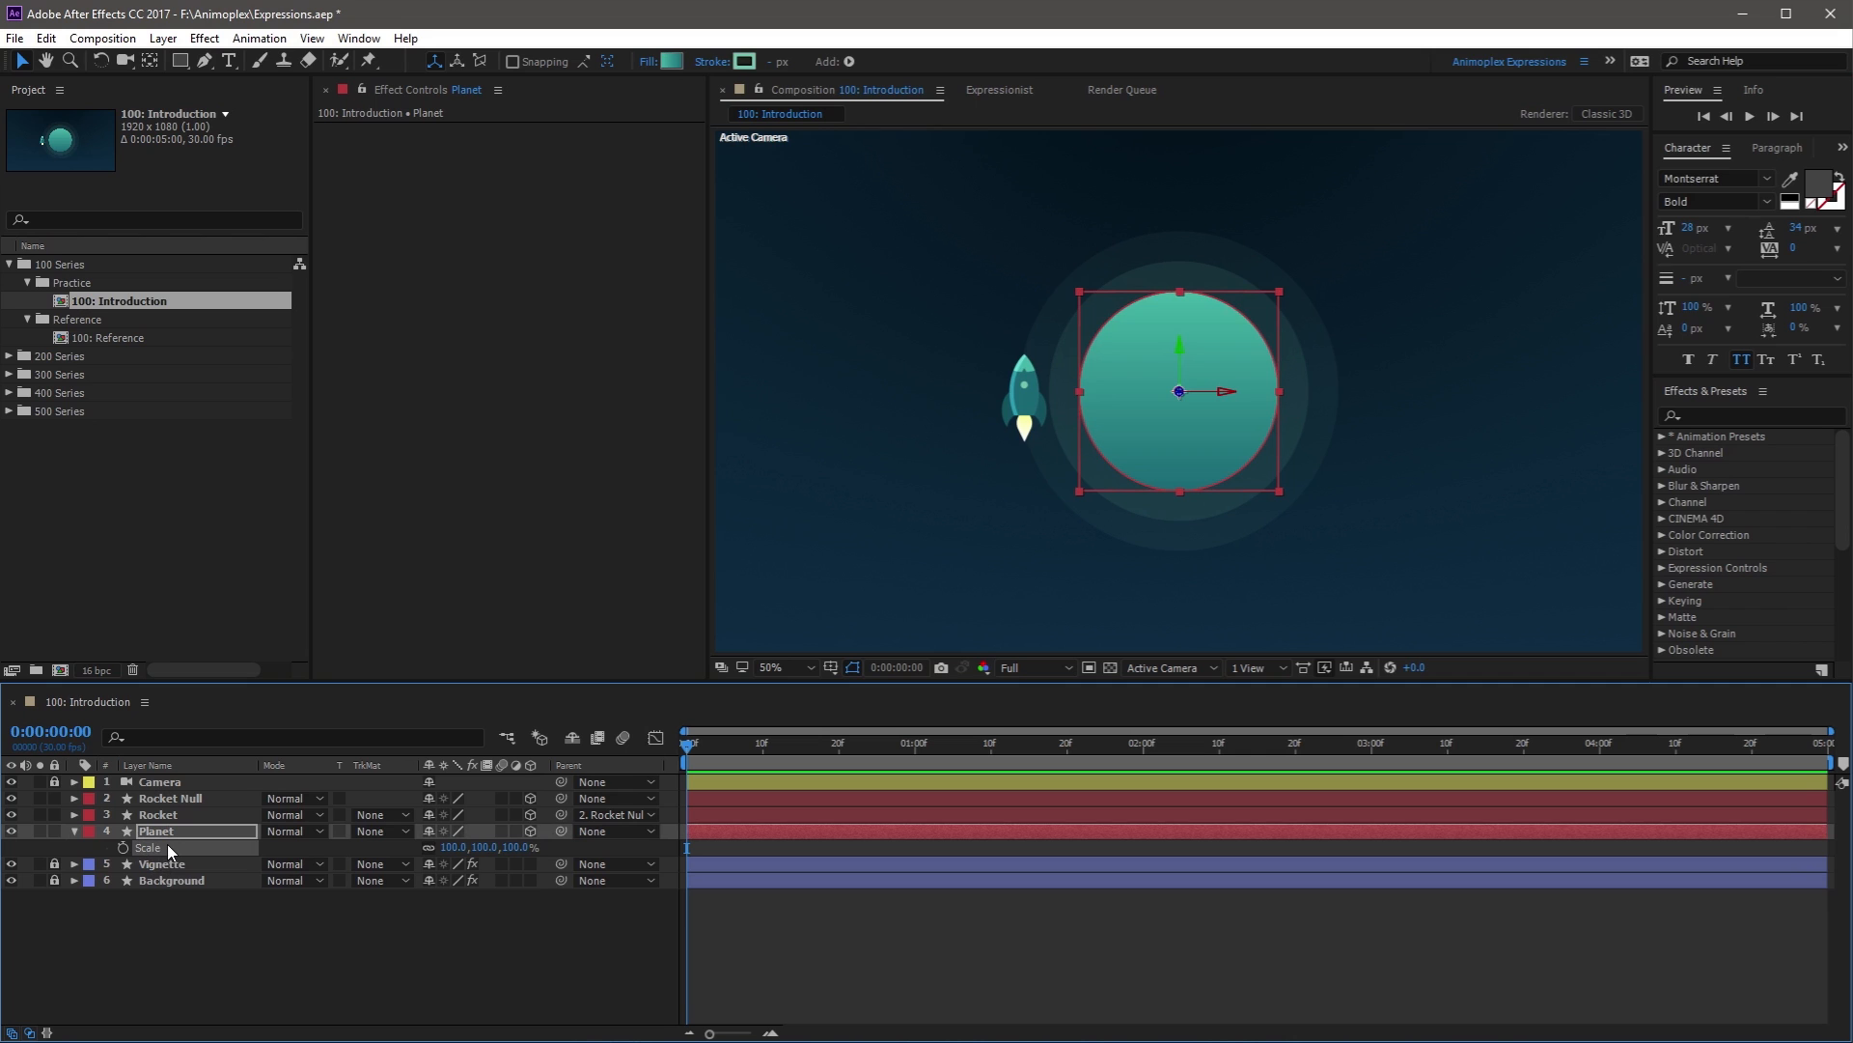
pyautogui.click(45, 38)
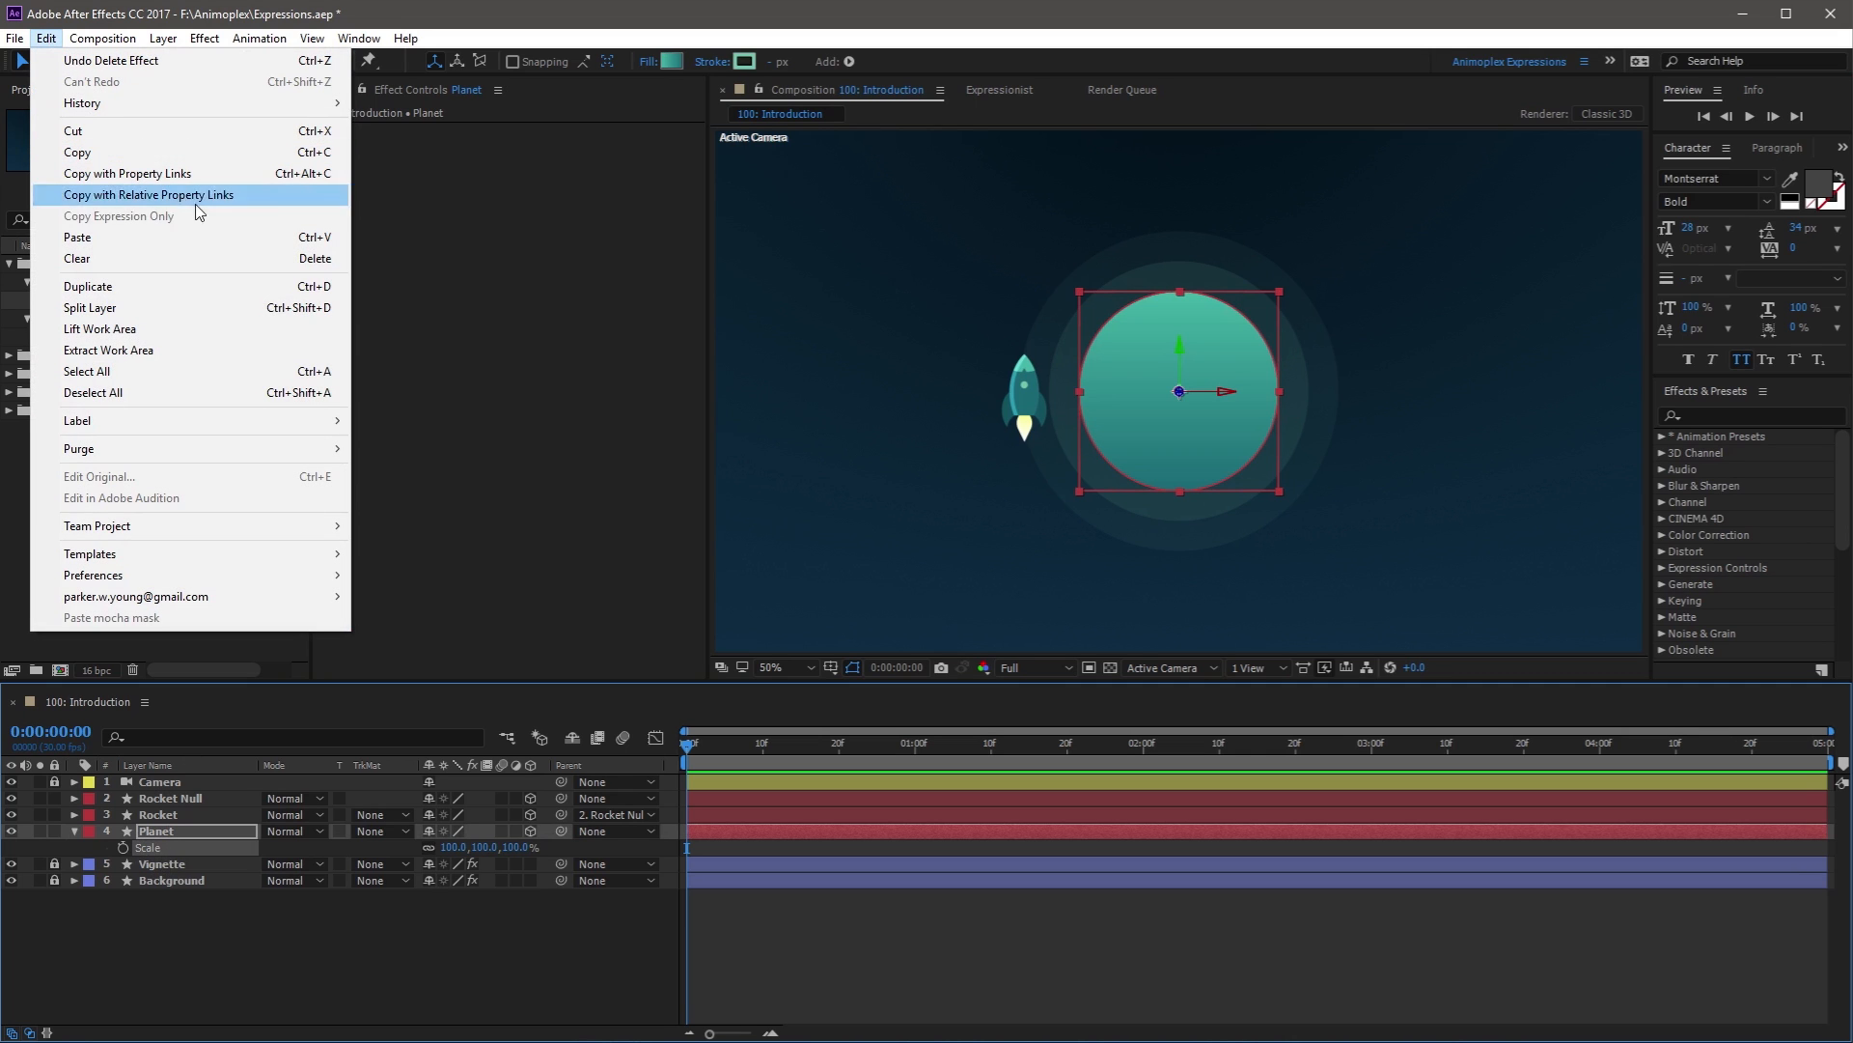
pyautogui.click(275, 190)
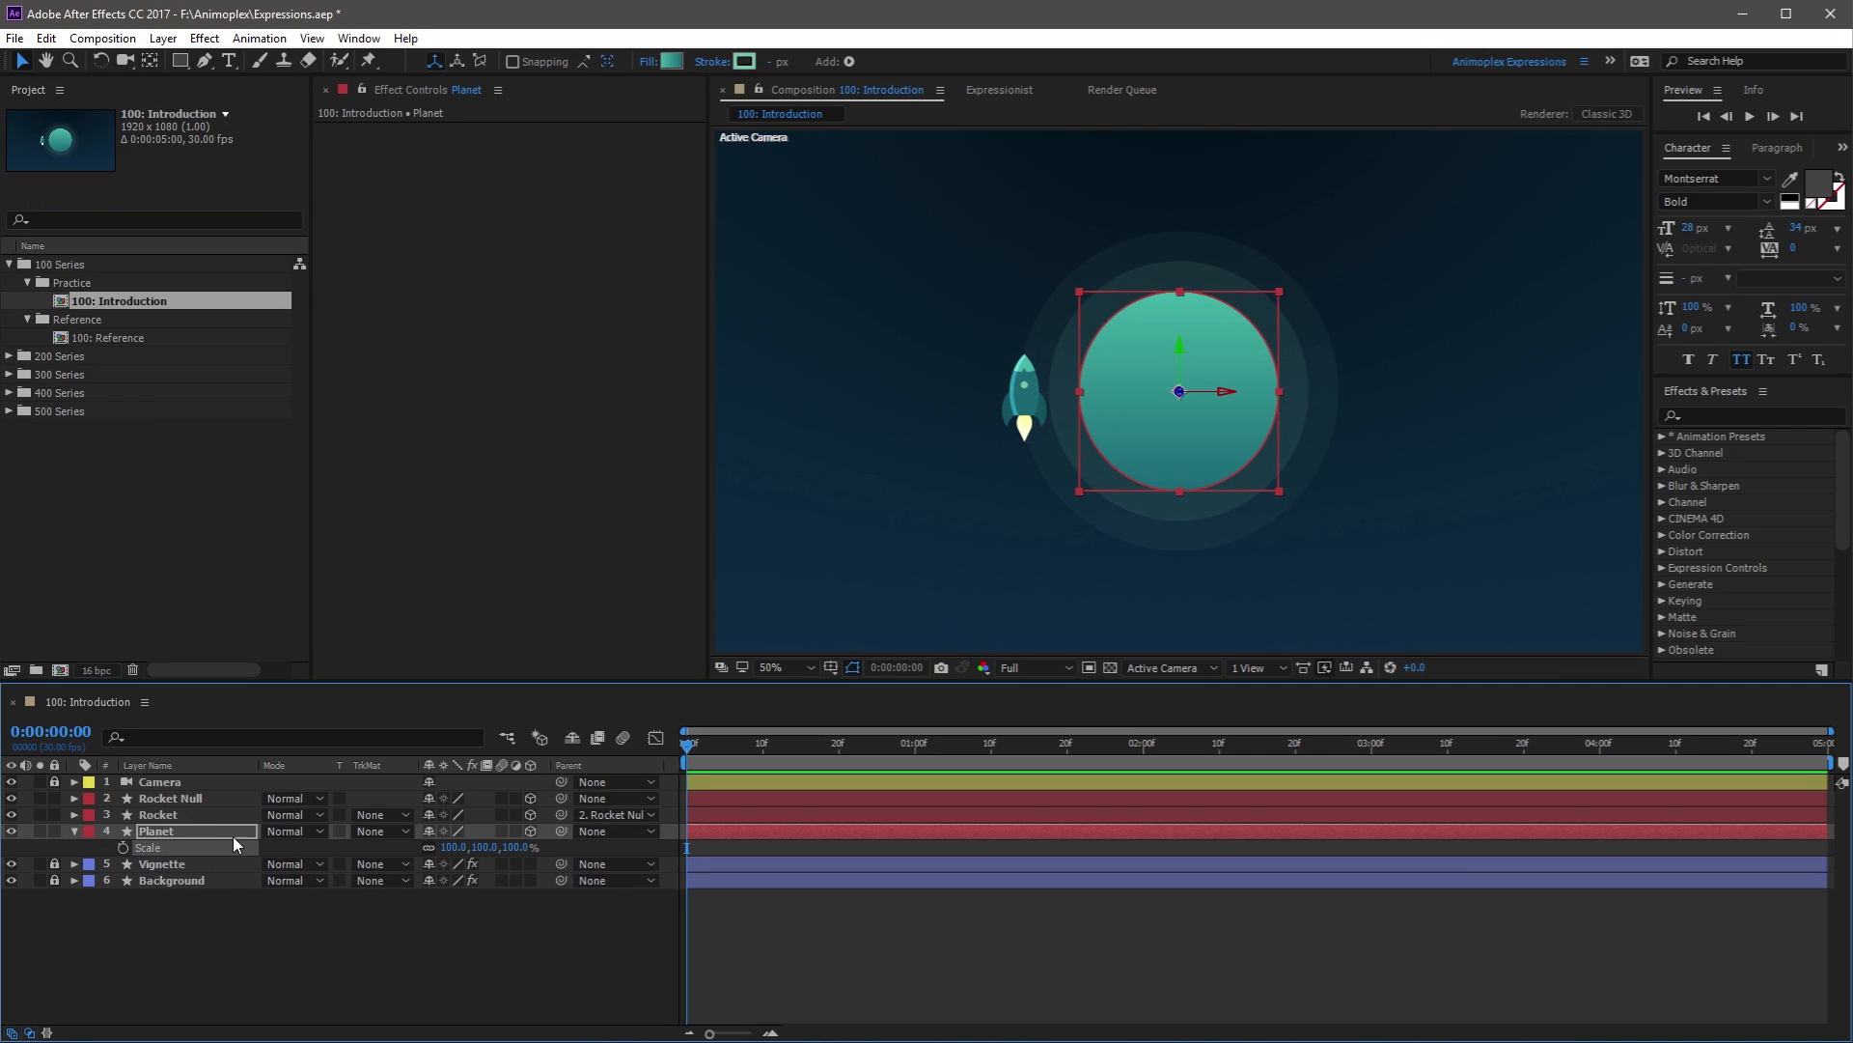
# Paste the linked Scale onto the Rocket Null layer and relink its expression to the Planet's Scale with the pick whip
pyautogui.click(213, 799)
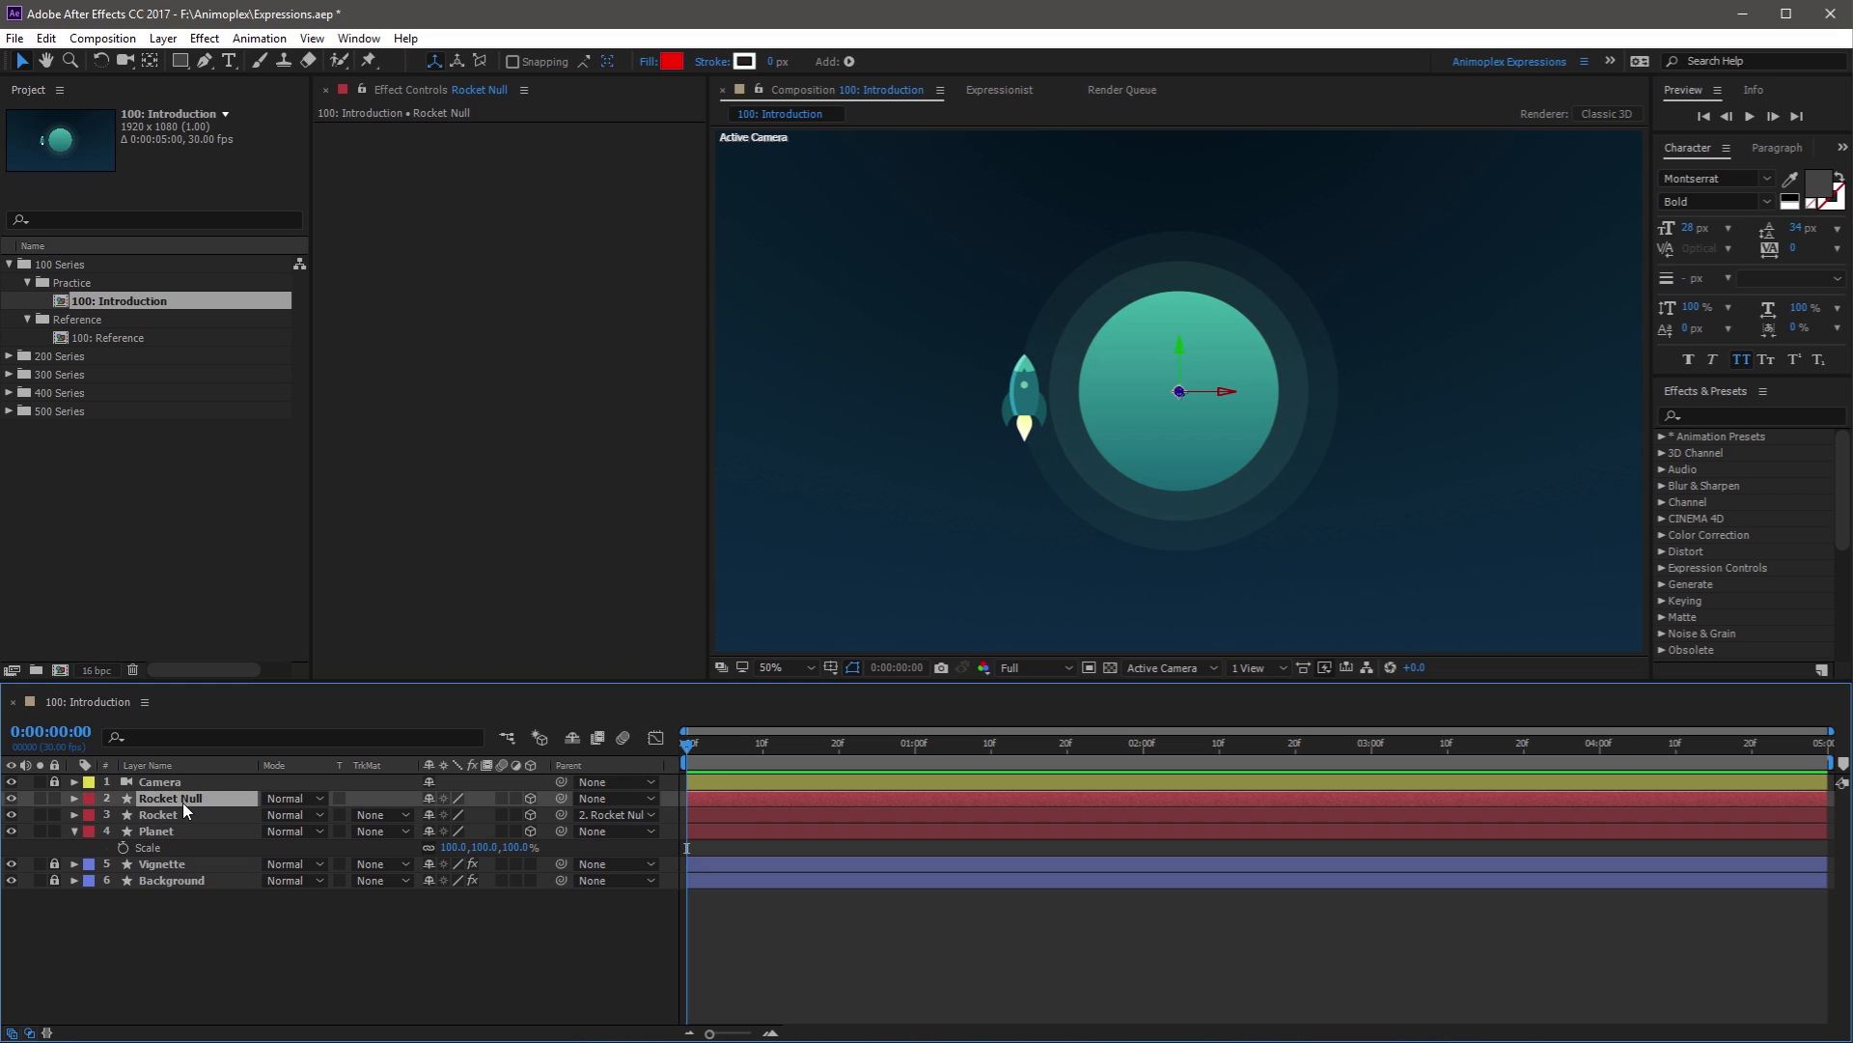
pyautogui.press('s')
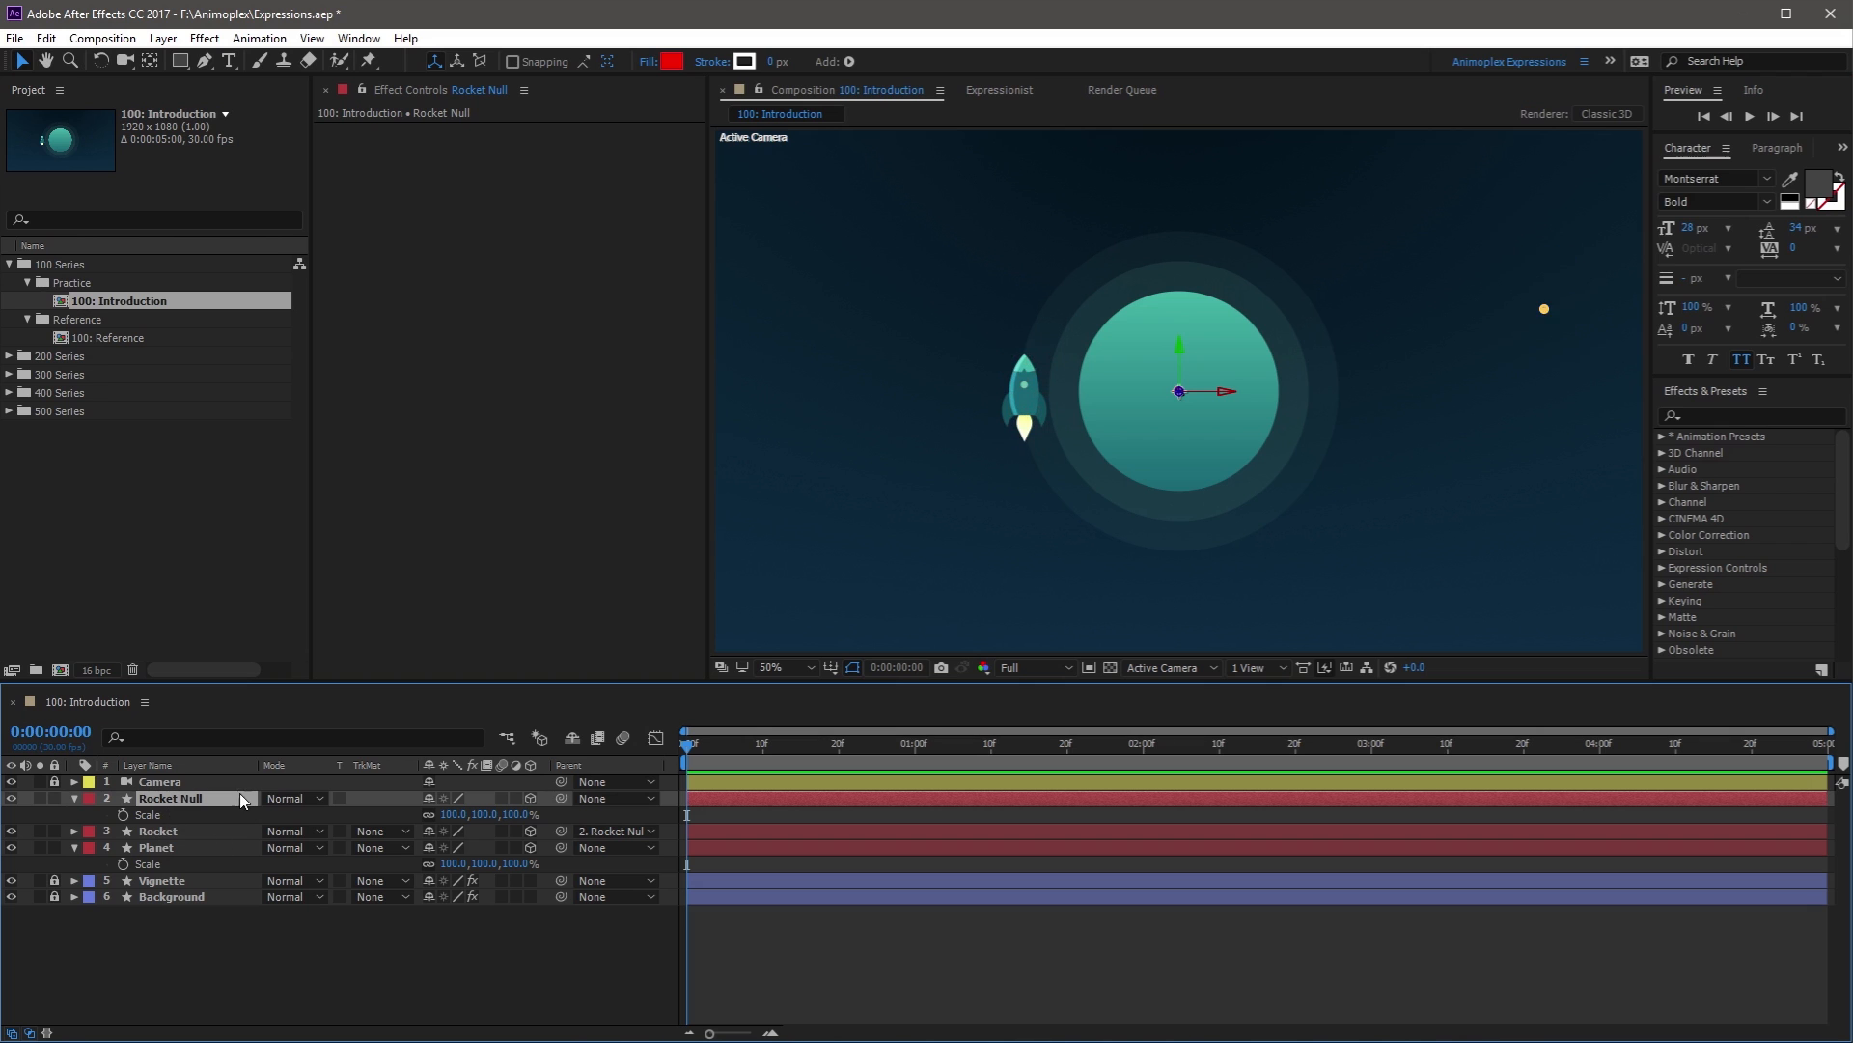
pyautogui.hotkey('ctrl', 'v')
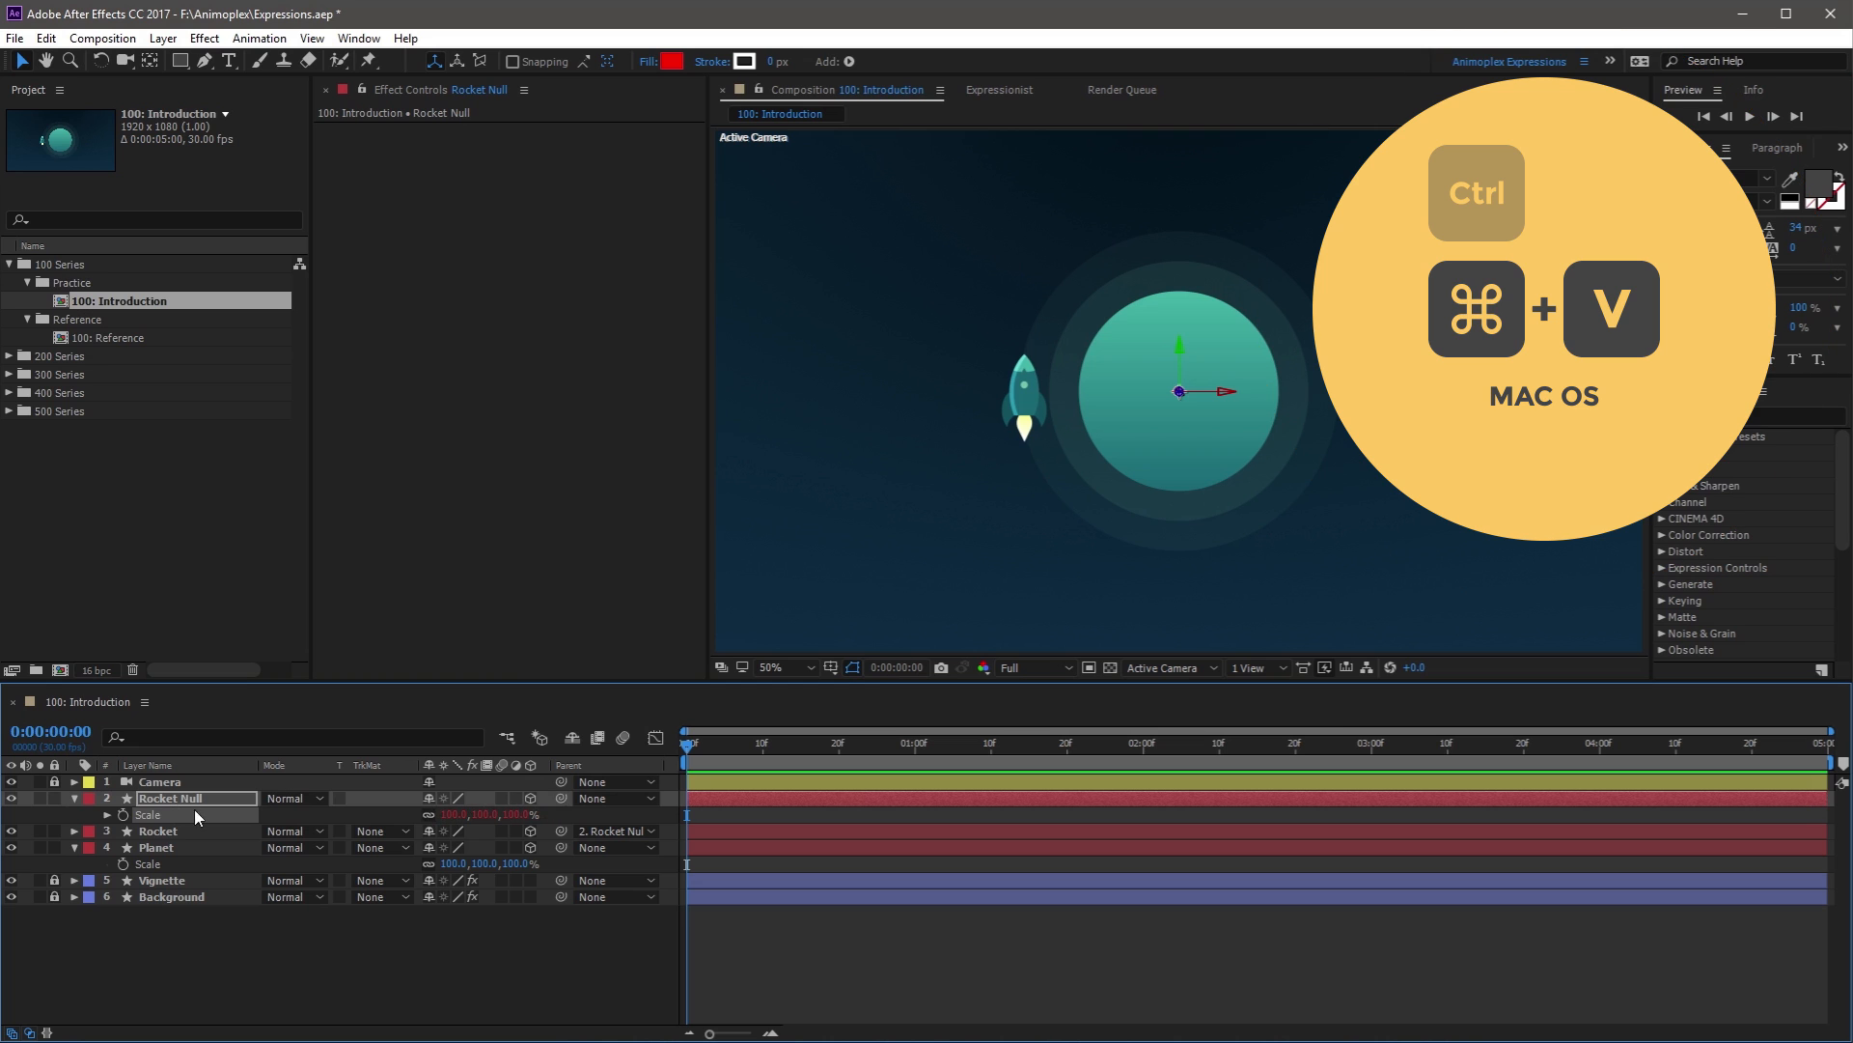
pyautogui.click(106, 814)
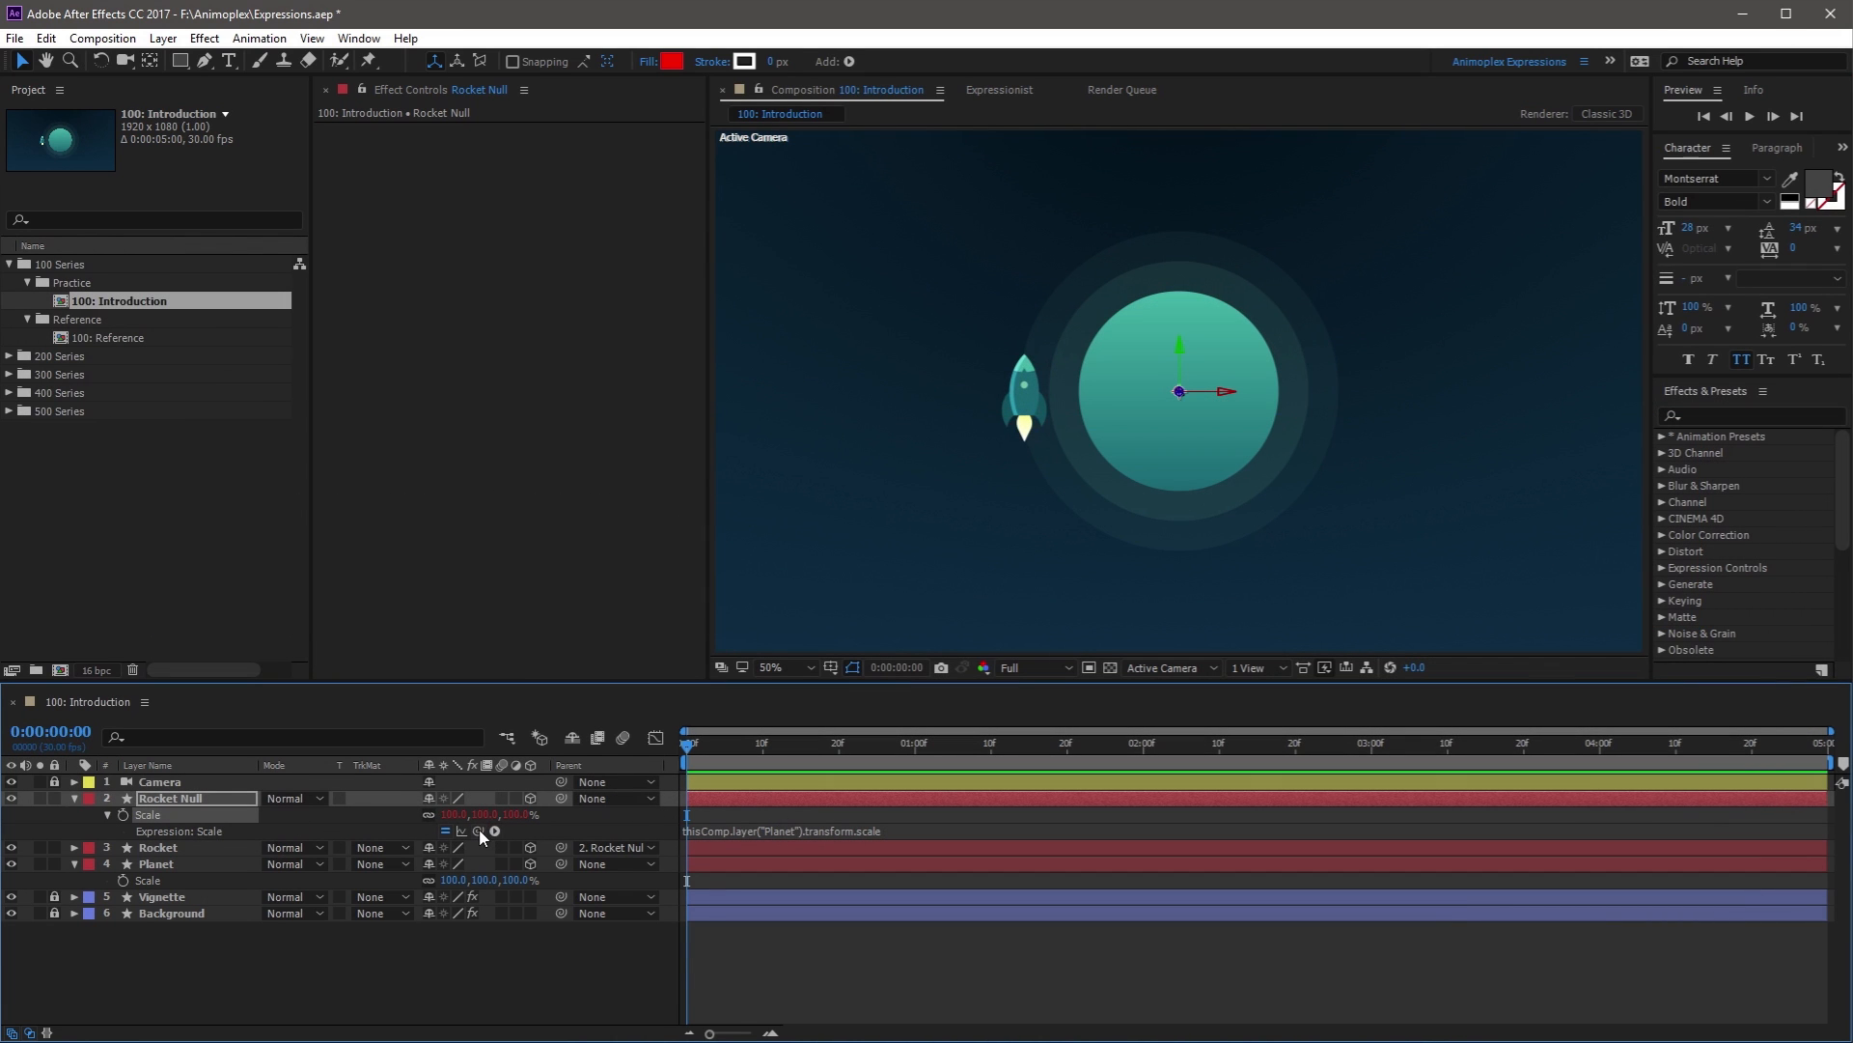
pyautogui.moveTo(479, 830); pyautogui.dragTo(177, 878)
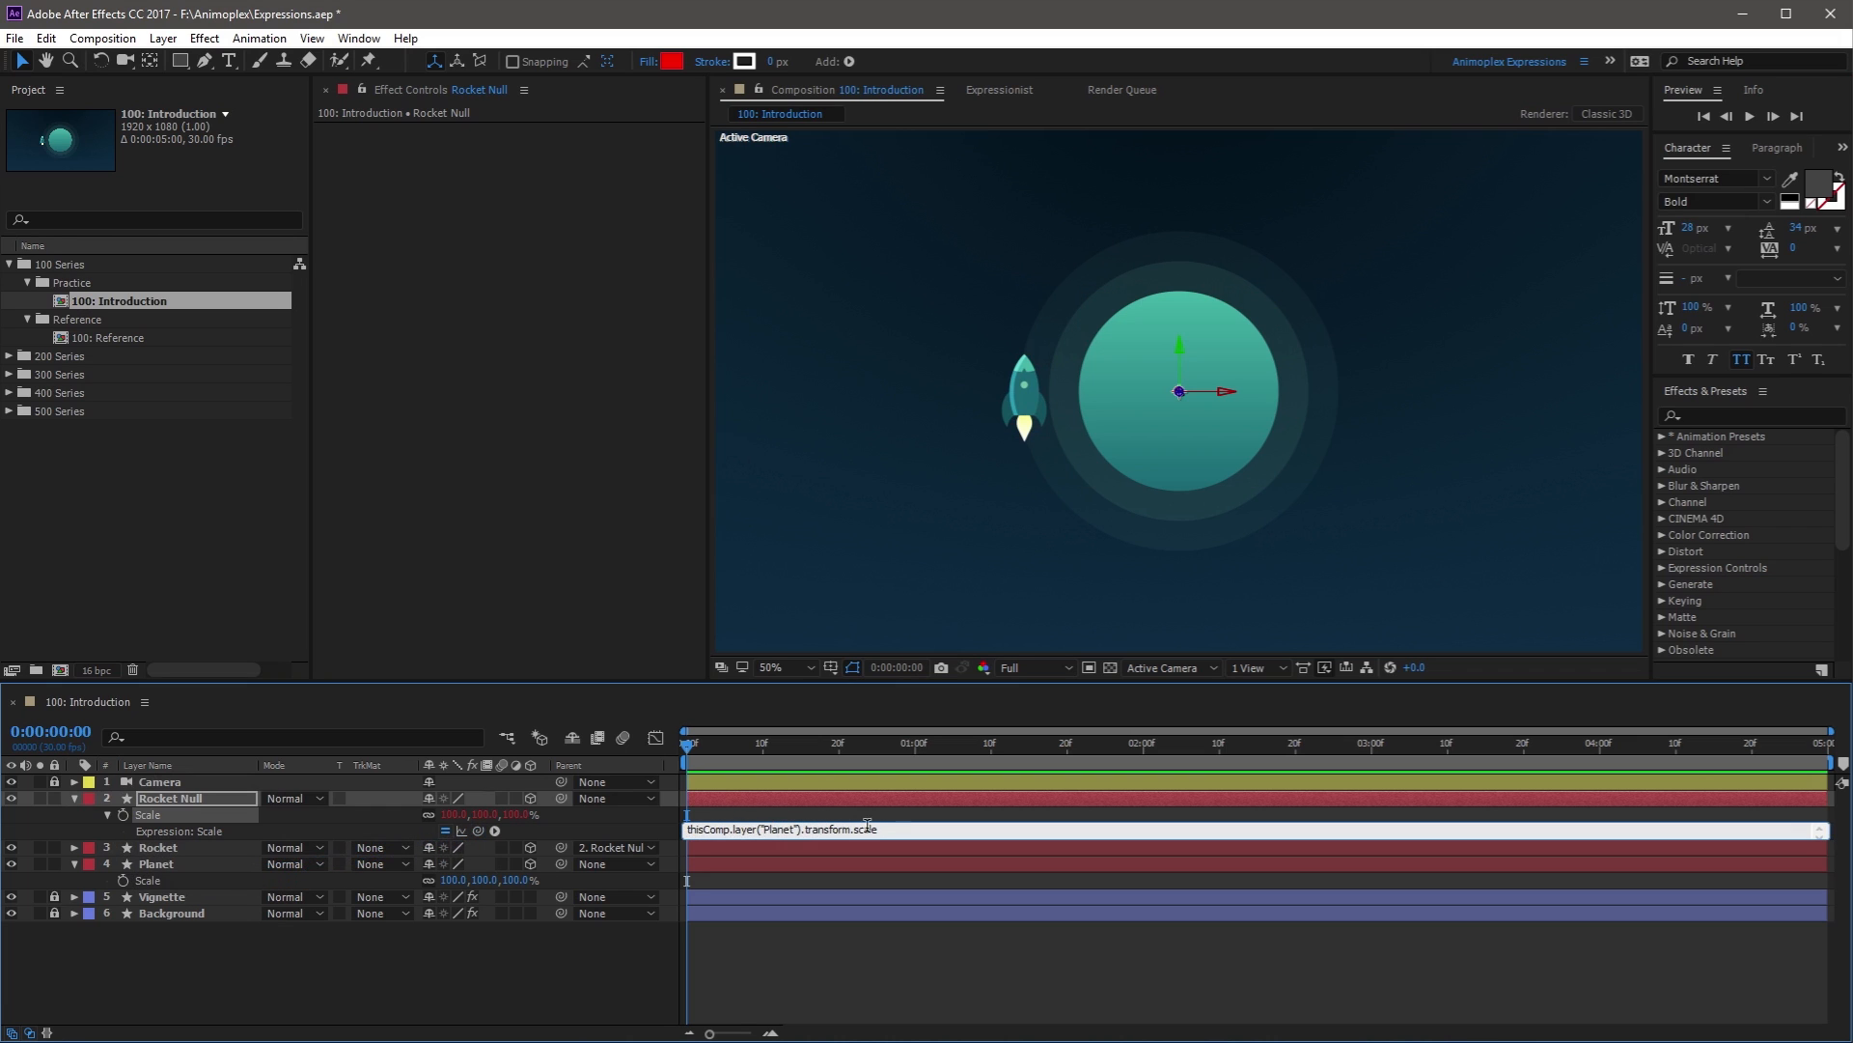
pyautogui.click(668, 830)
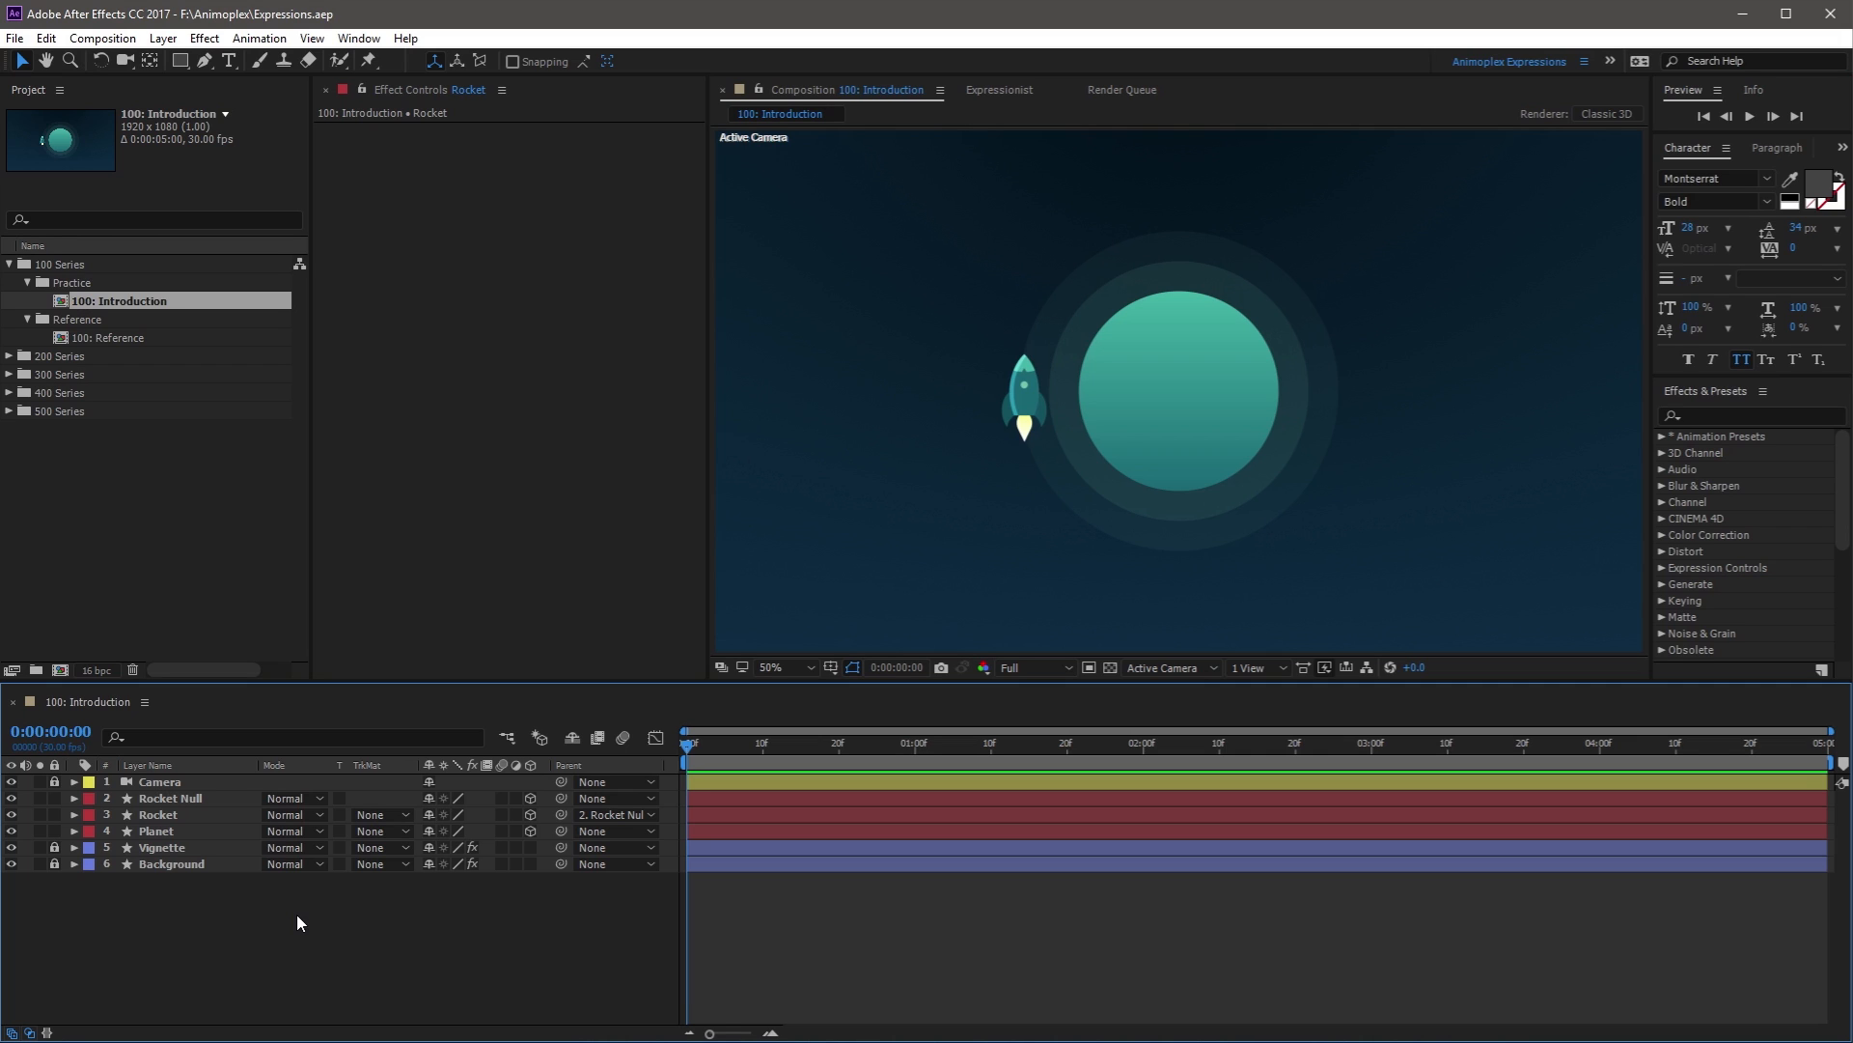
# Duplicate the 100: Introduction composition, rename the copy 100: Introduction Alt, and open it
pyautogui.click(154, 299)
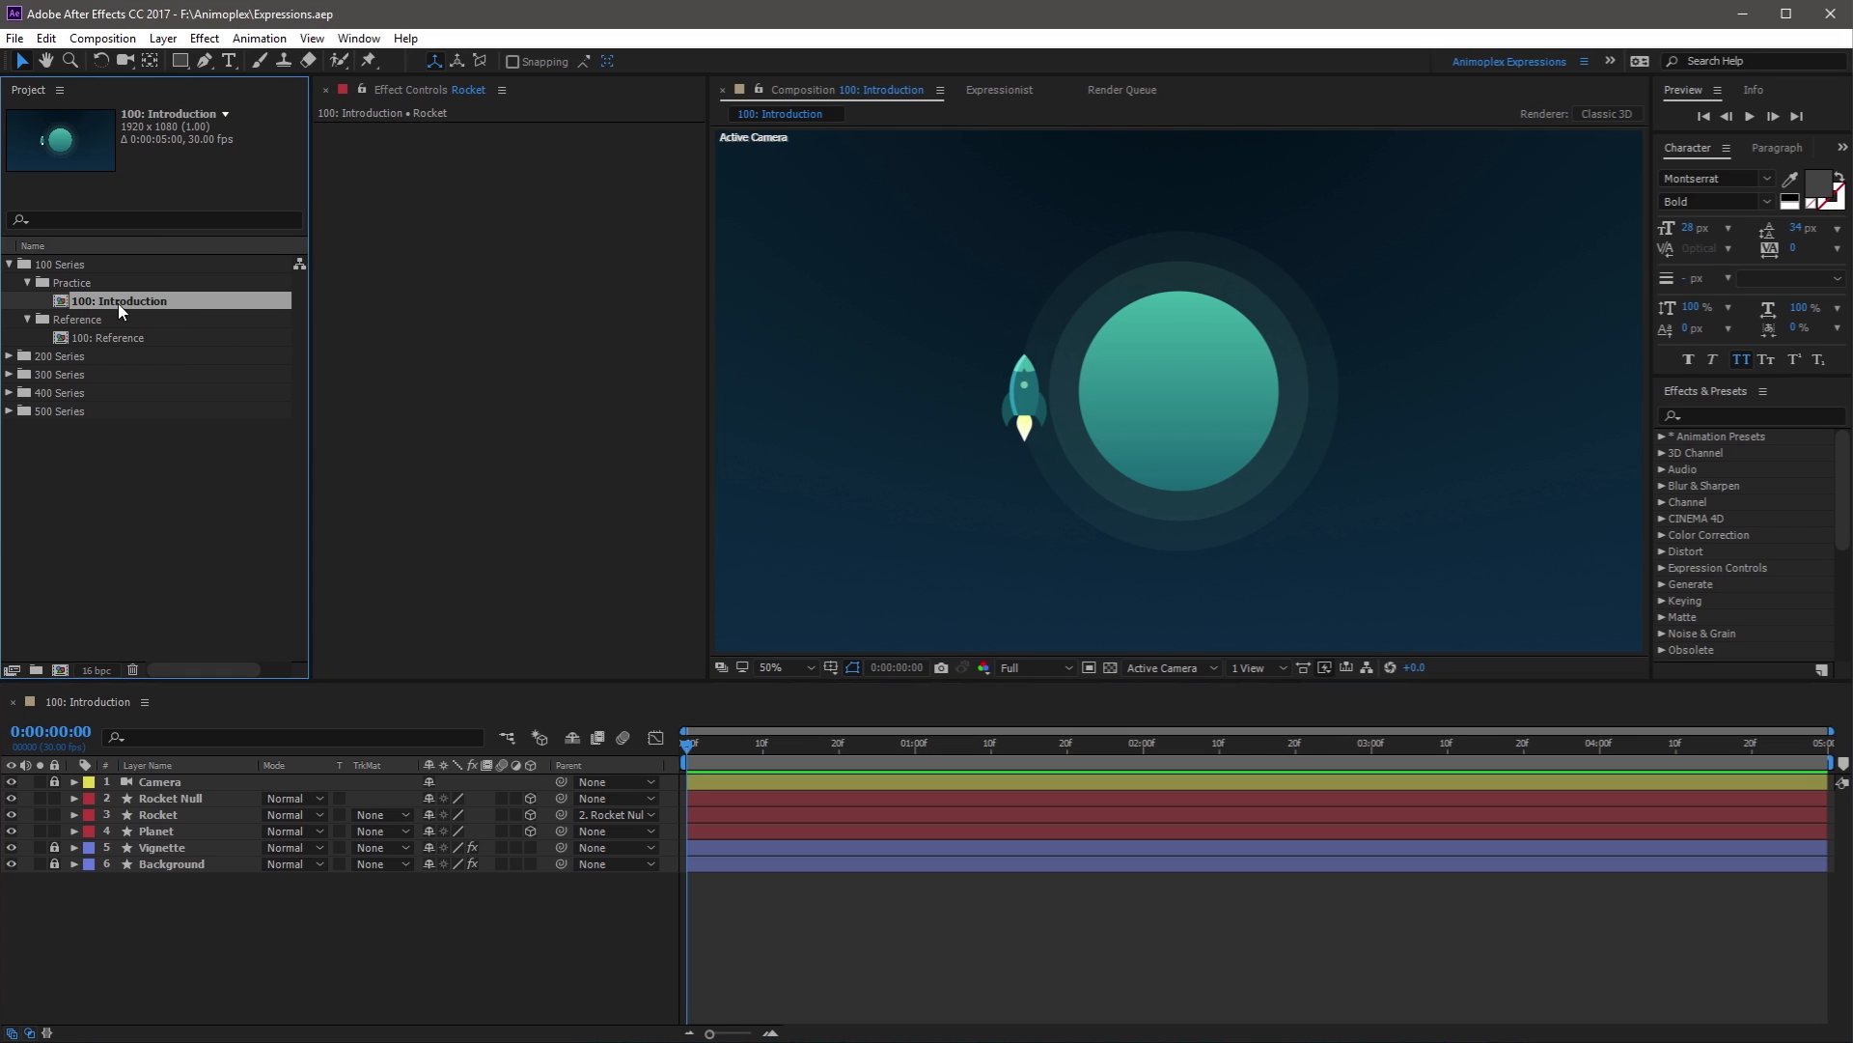
pyautogui.hotkey('ctrl', 'd')
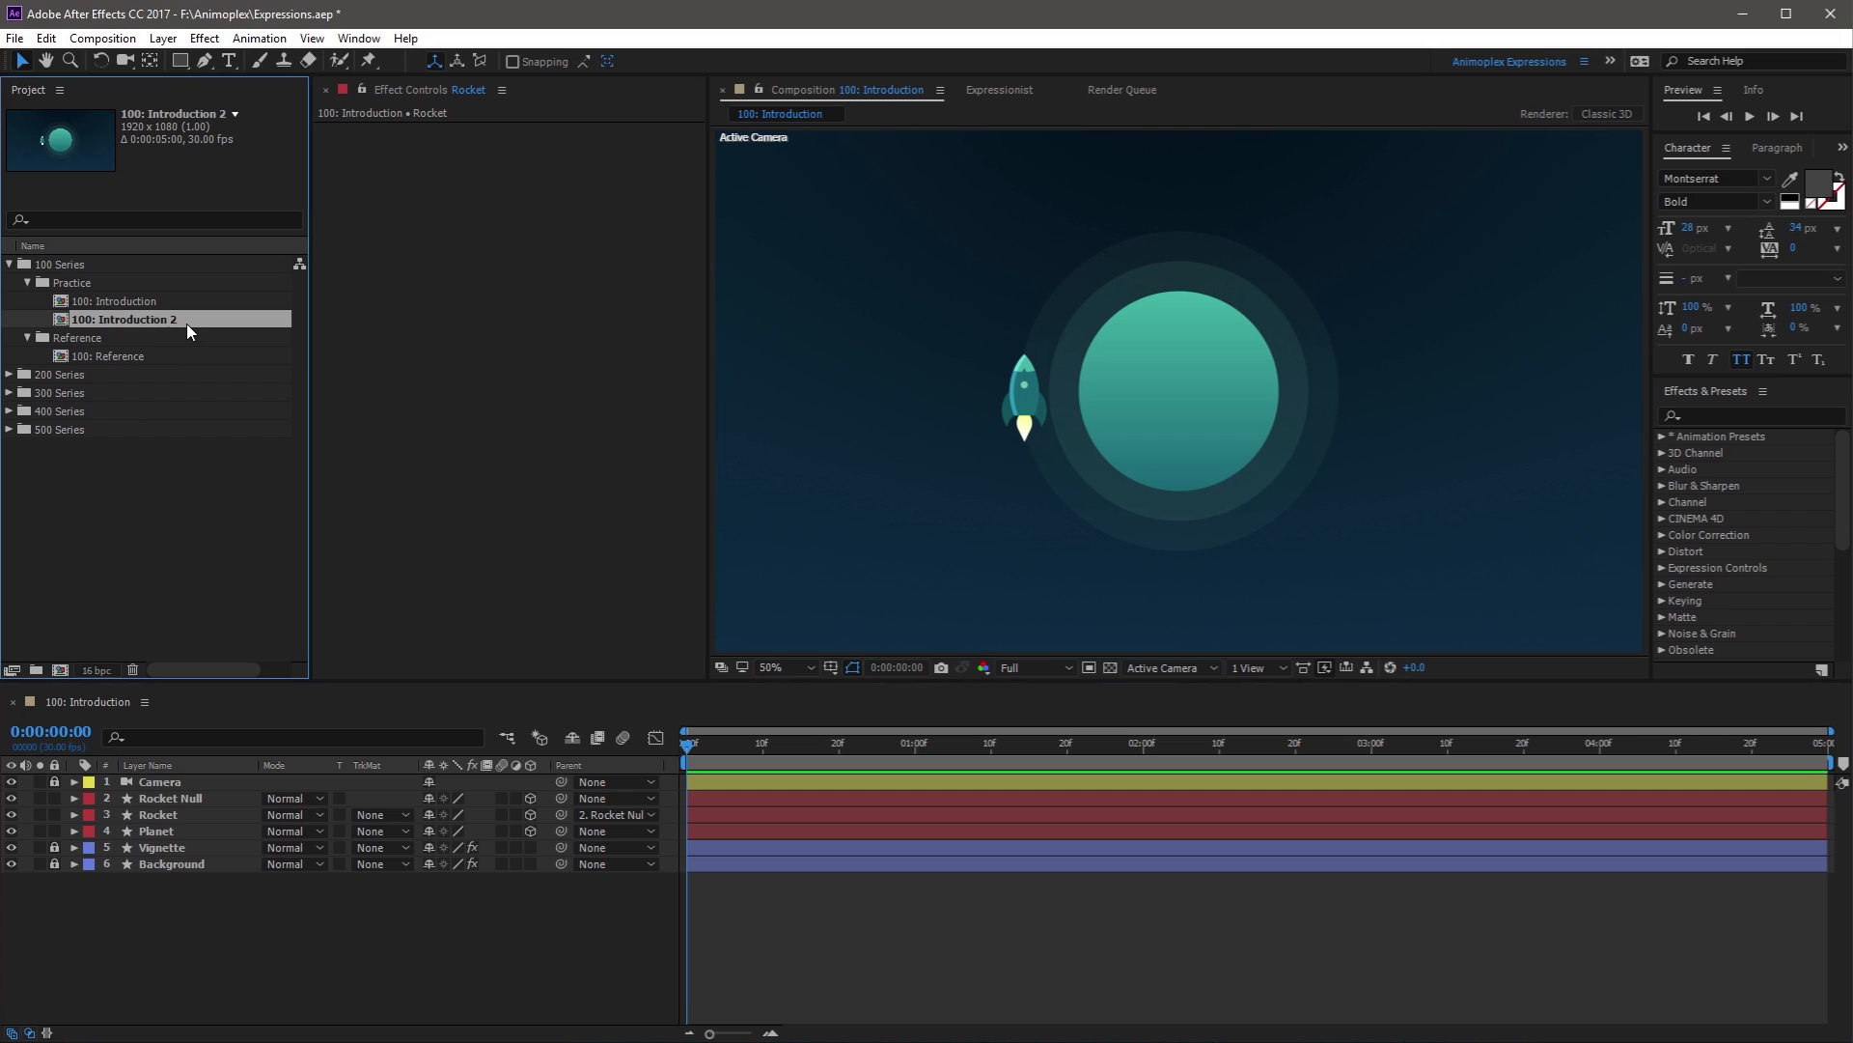
pyautogui.press('Return')
pyautogui.press('Right')
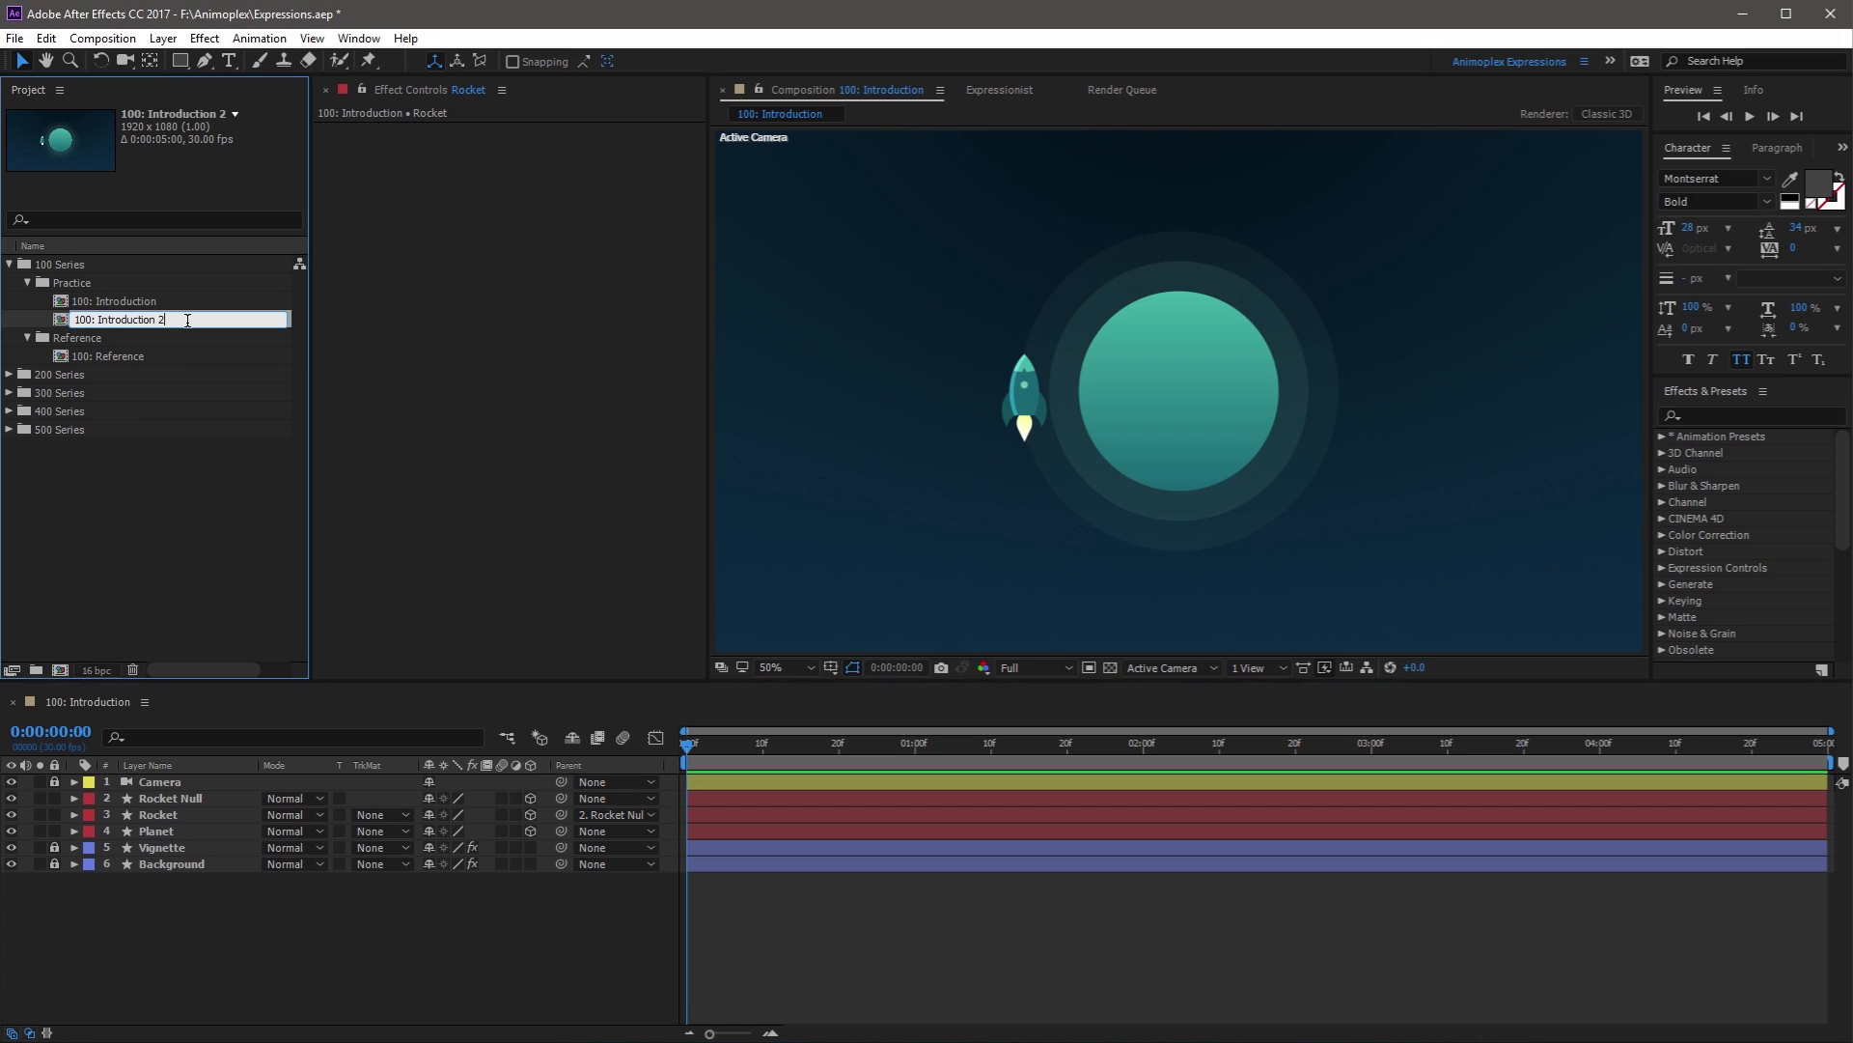
pyautogui.press('BackSpace')
pyautogui.write('Alt')
pyautogui.press('Return')
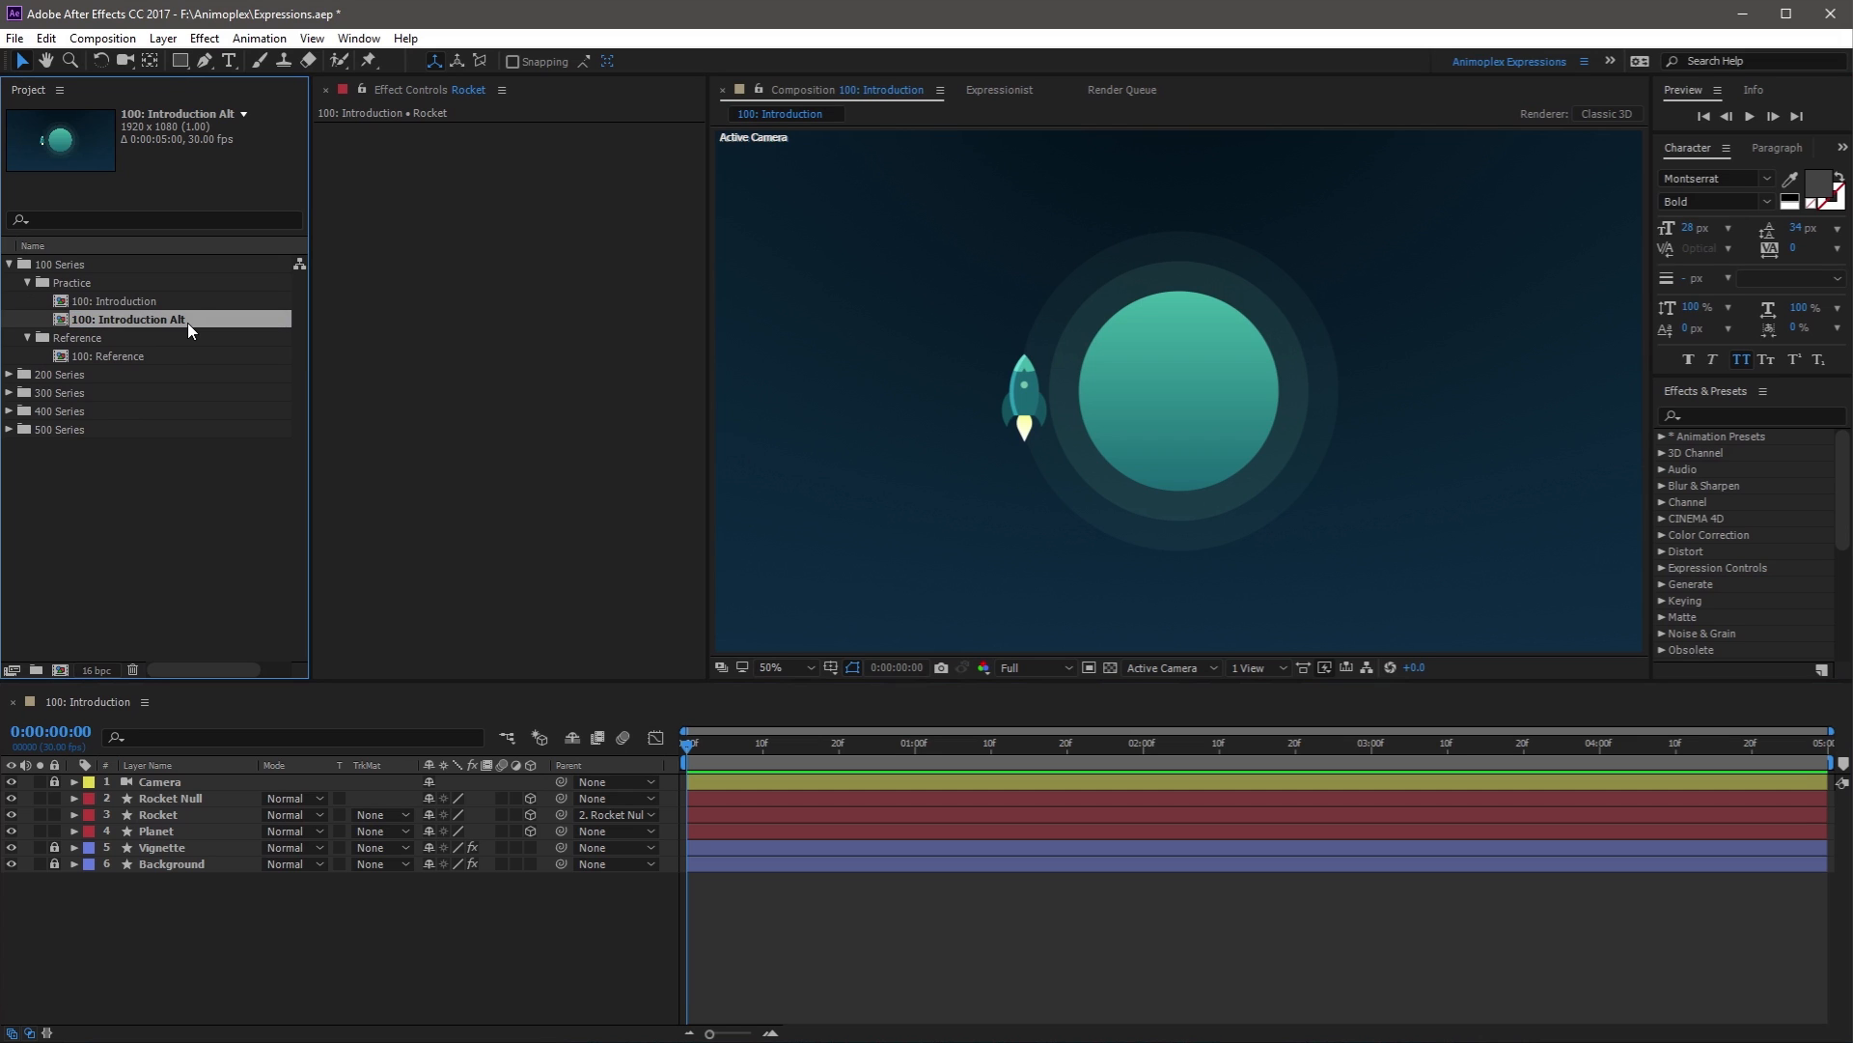
pyautogui.doubleClick(187, 321)
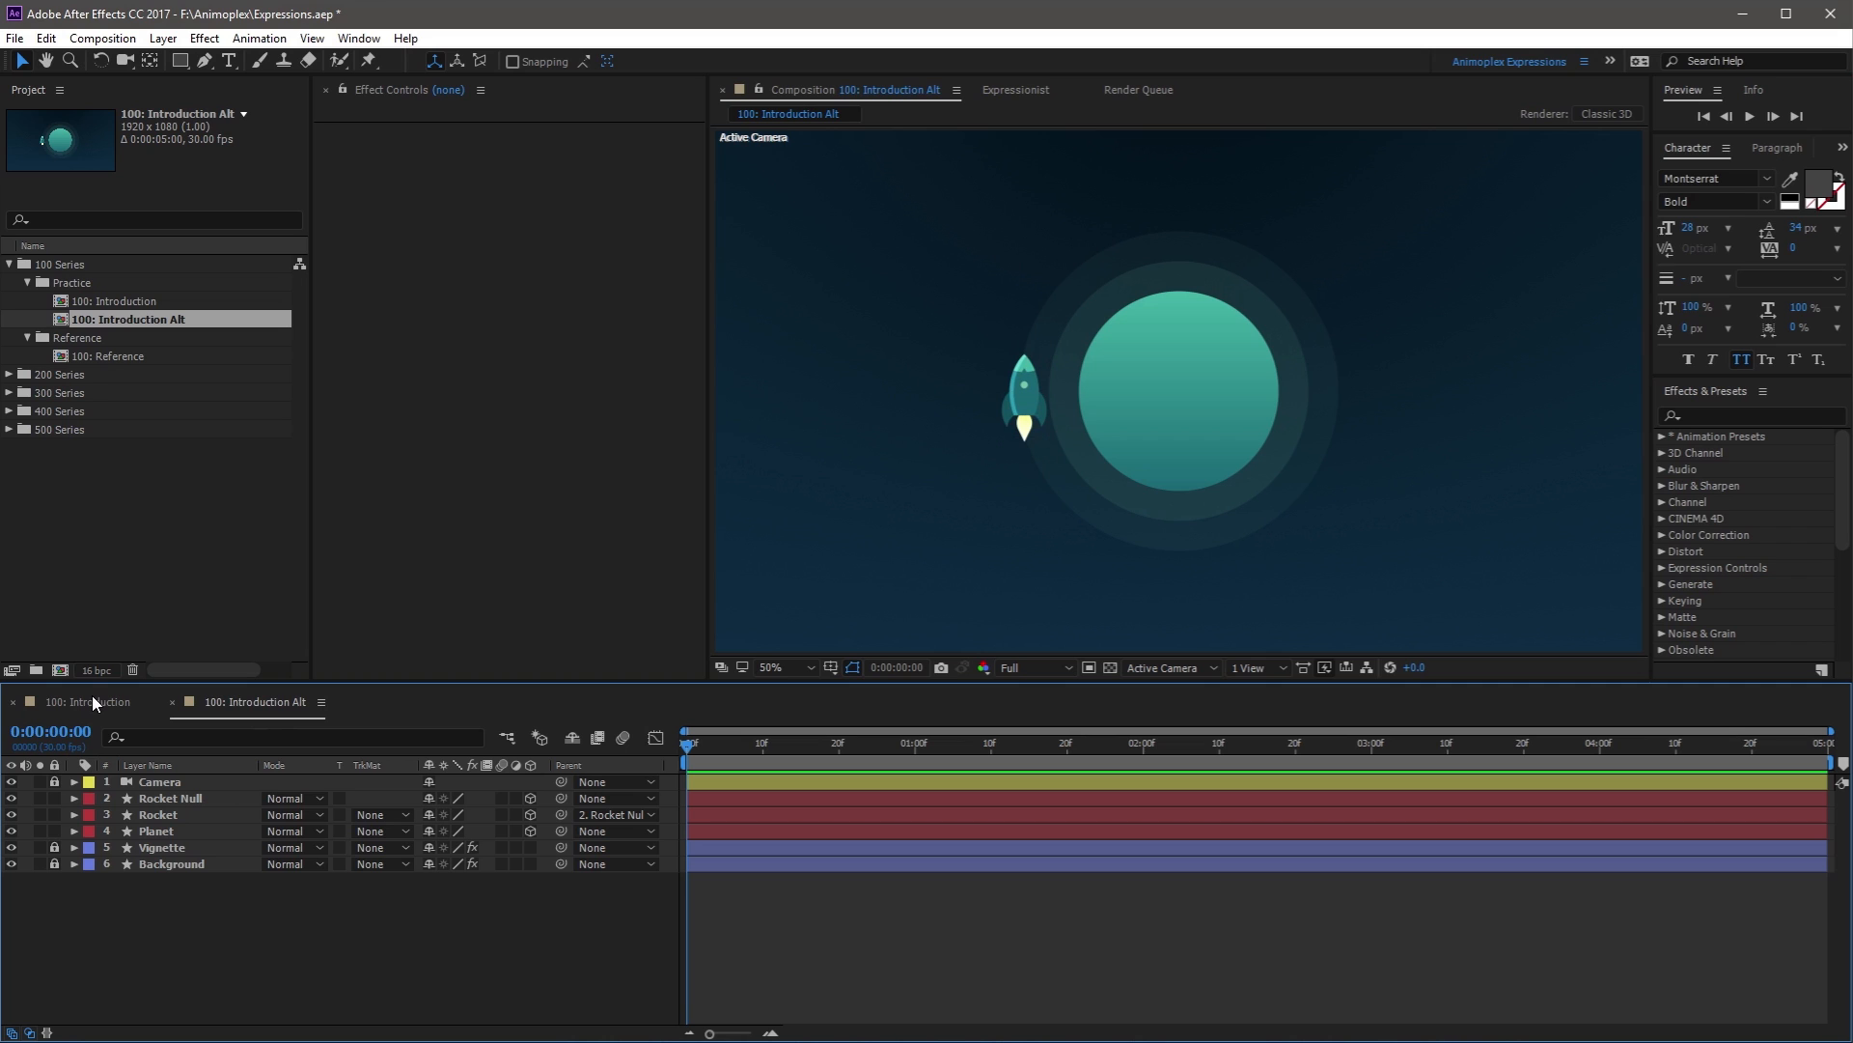
# Copy the Rocket Null layer's Z Rotation in 100: Introduction Alt with property links
pyautogui.click(189, 792)
pyautogui.click(216, 798)
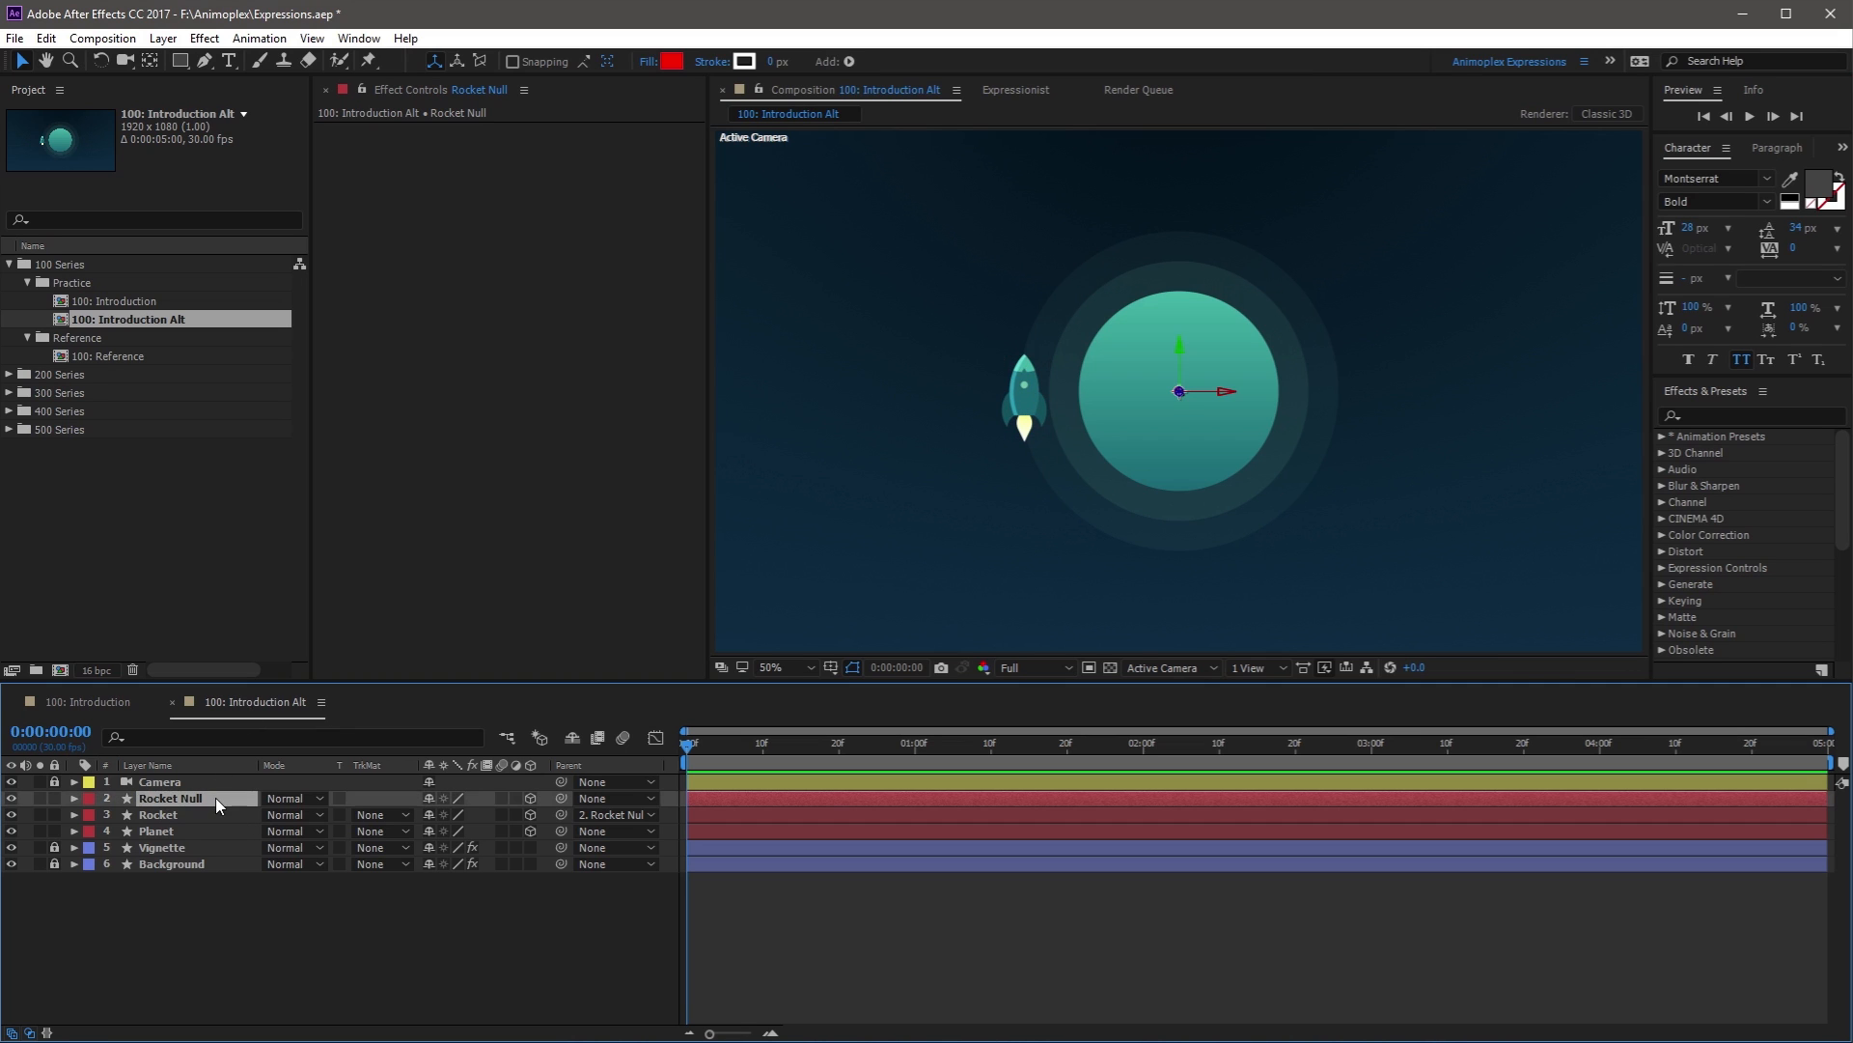
pyautogui.press('r')
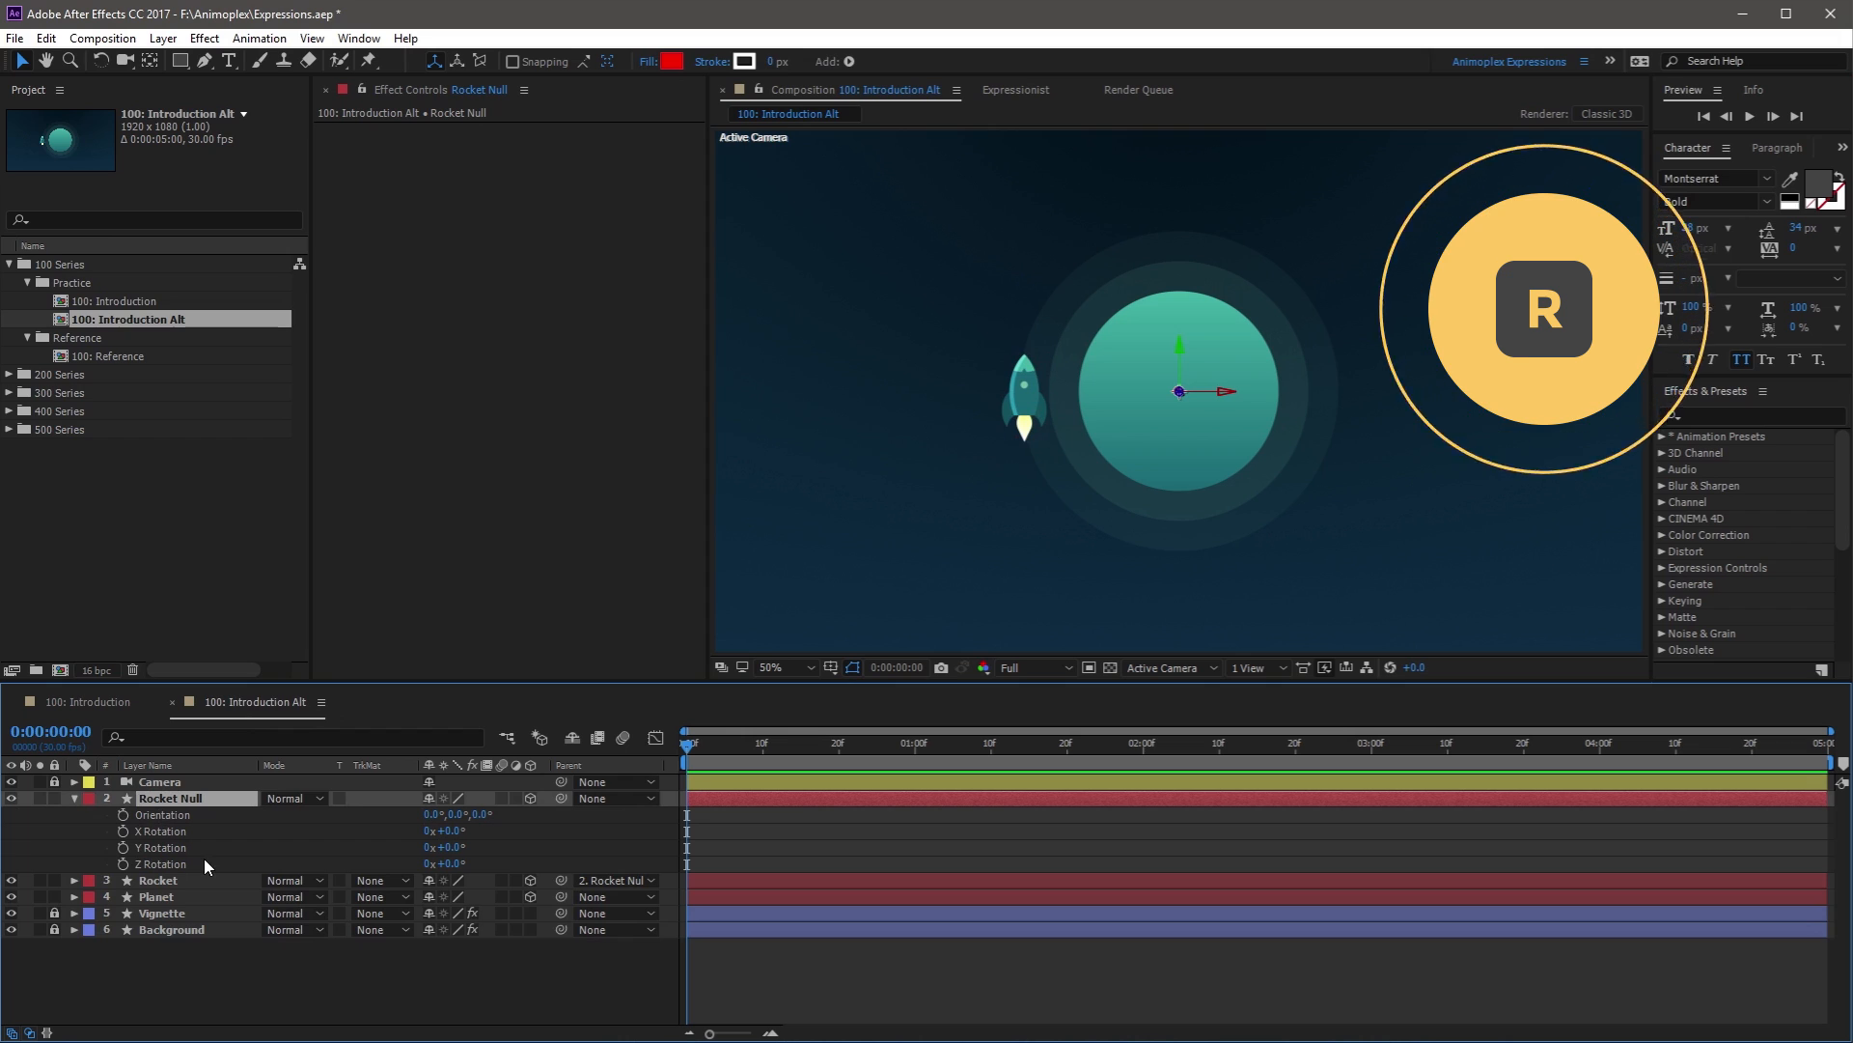
pyautogui.click(160, 862)
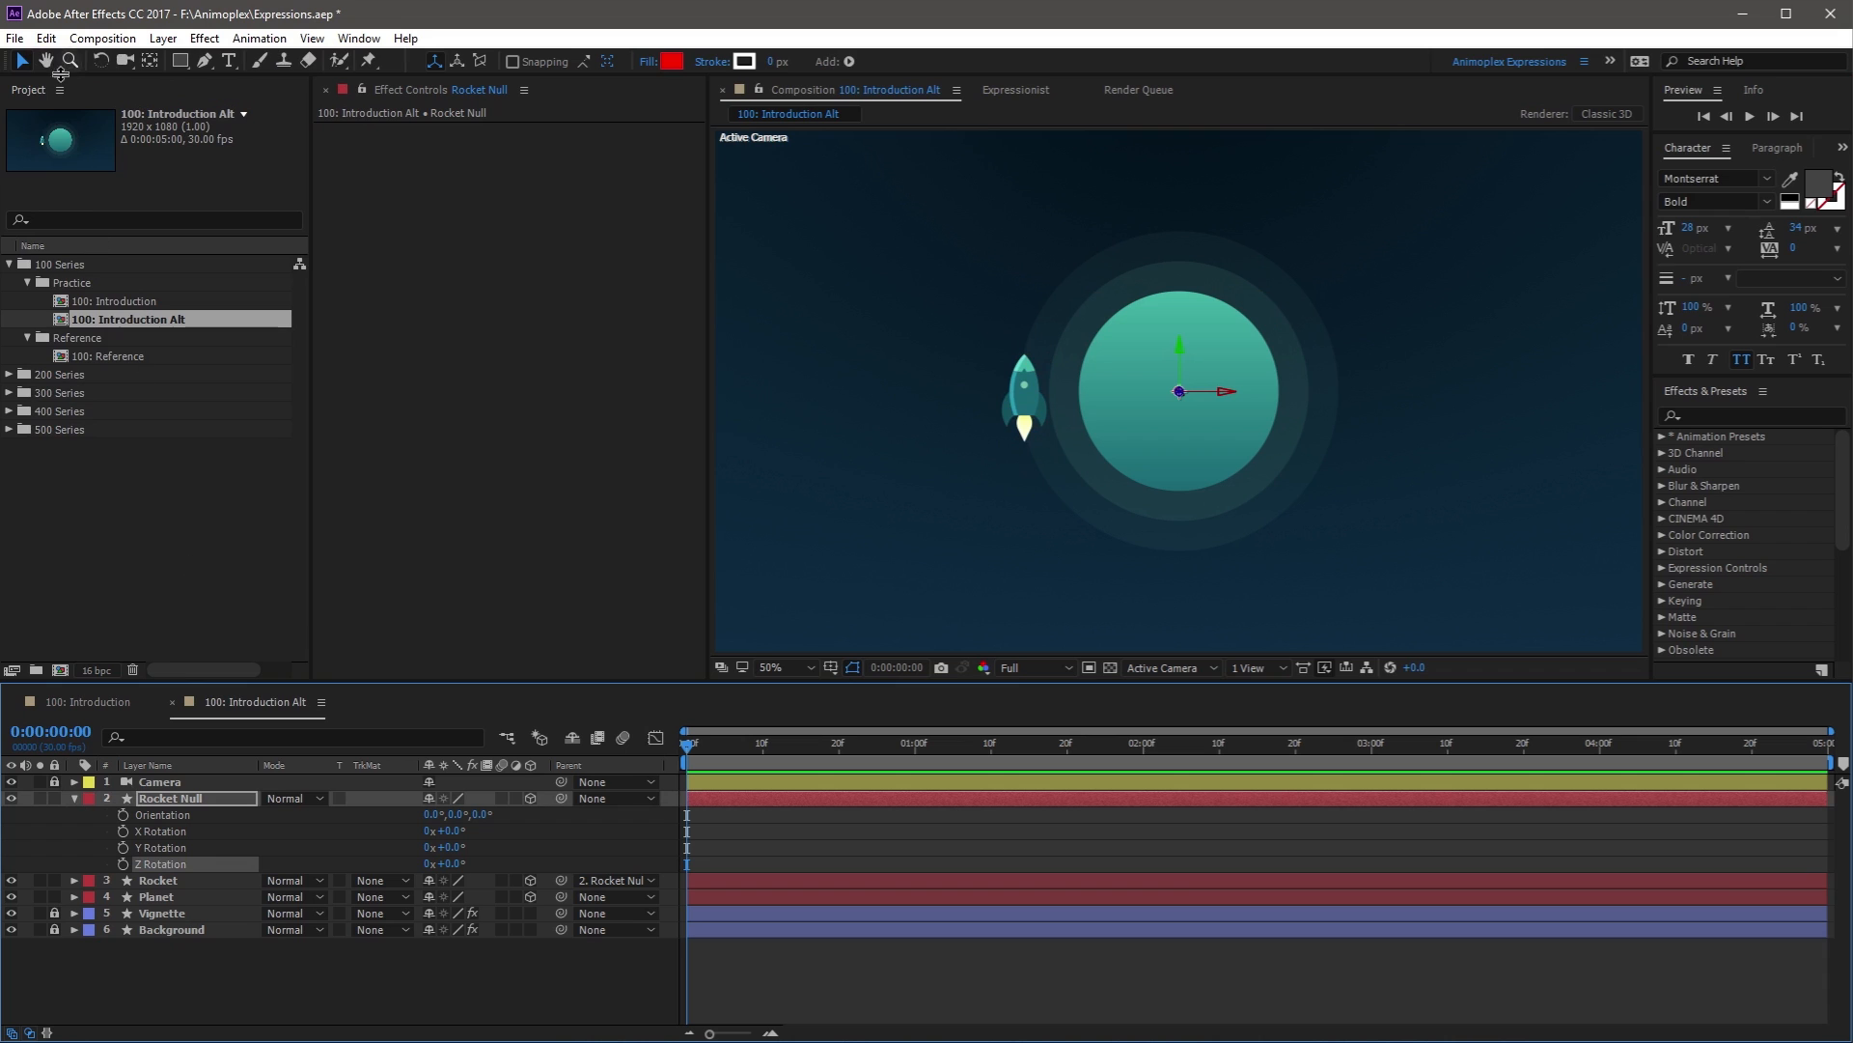
pyautogui.click(46, 38)
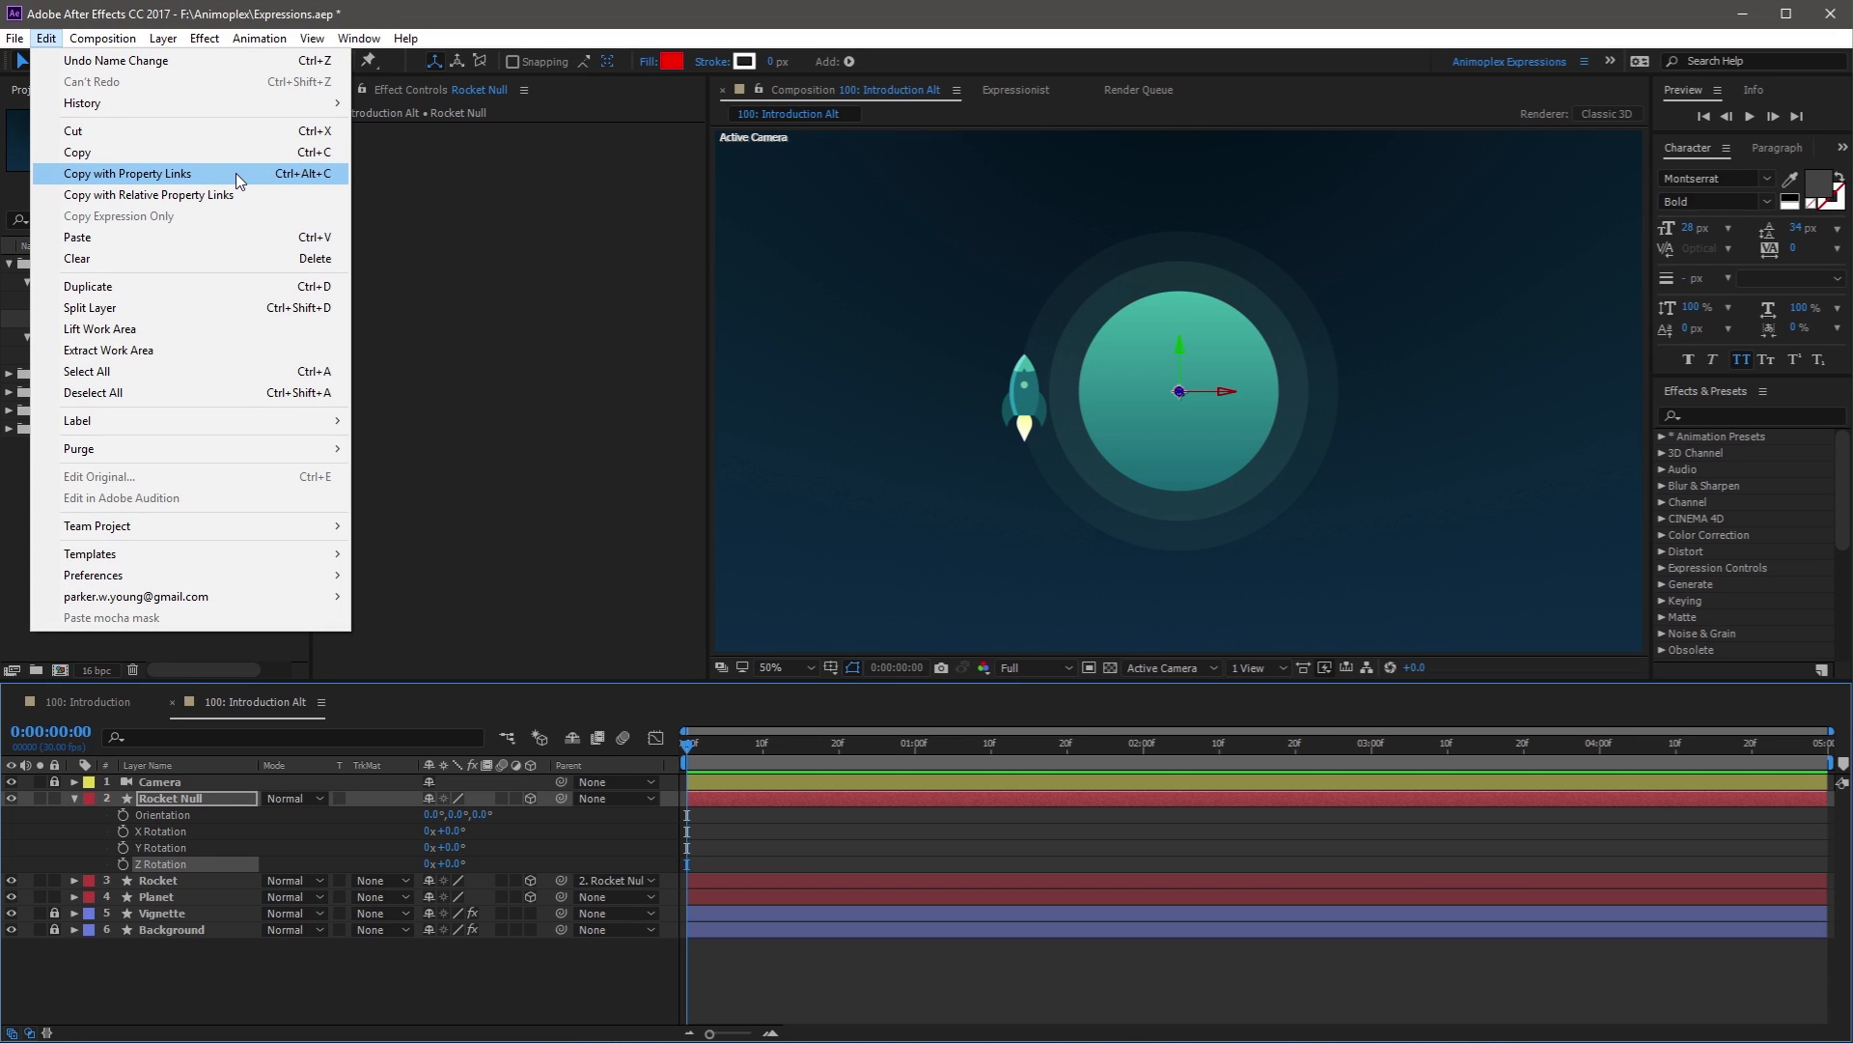
pyautogui.click(236, 174)
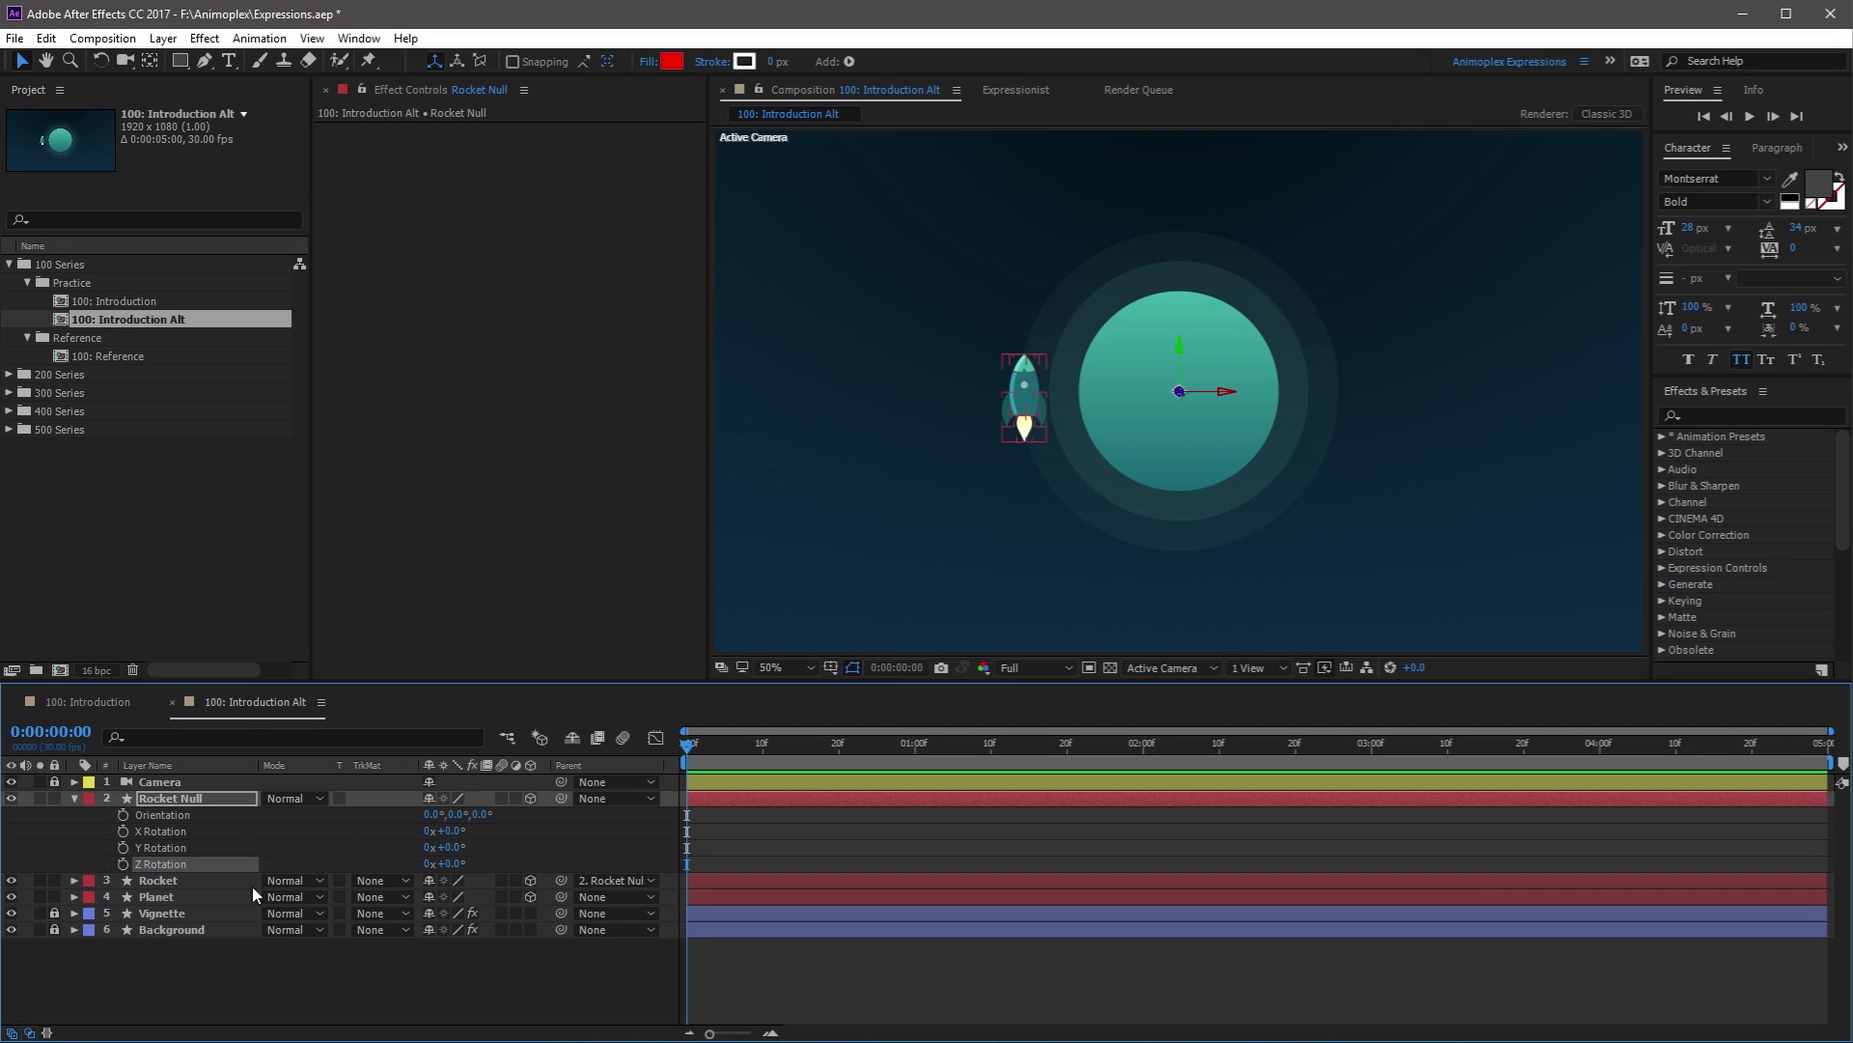
# Paste the linked Z Rotation onto the Rocket Null layer in 100: Introduction and reveal its expression
pyautogui.click(90, 700)
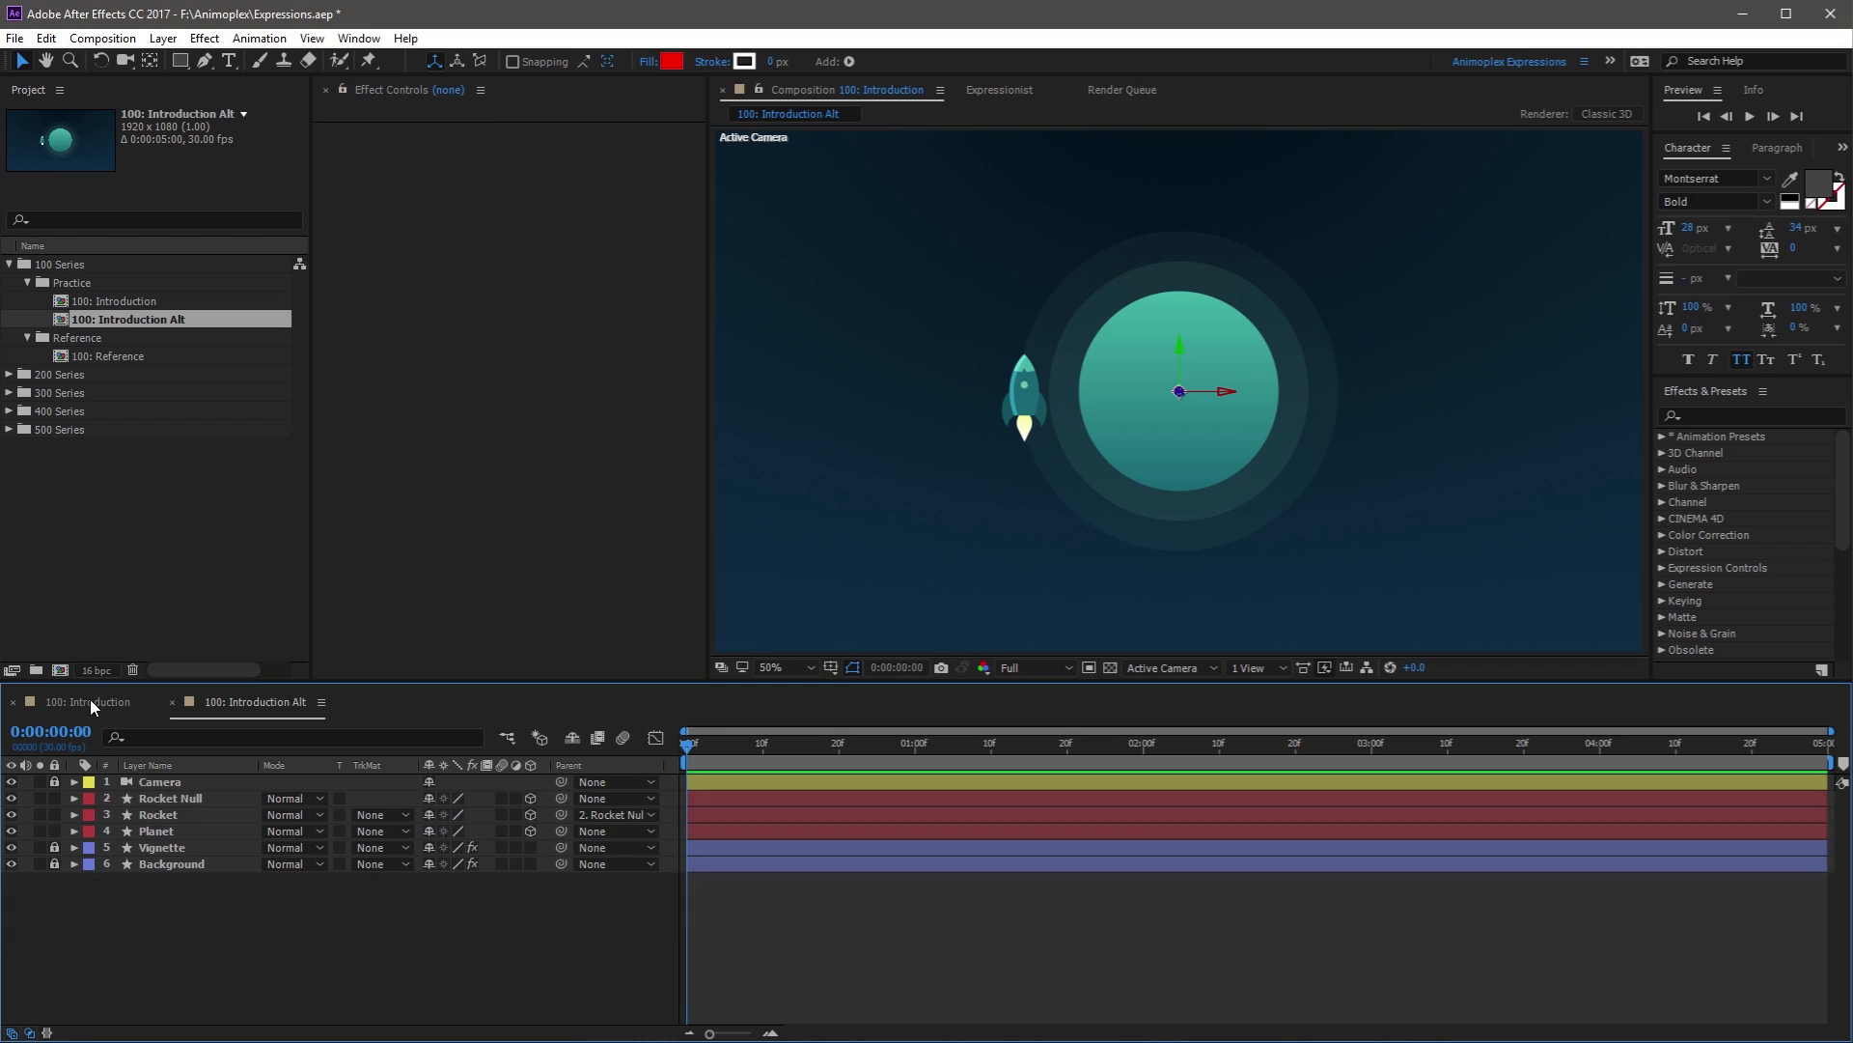
pyautogui.click(211, 798)
pyautogui.press('r')
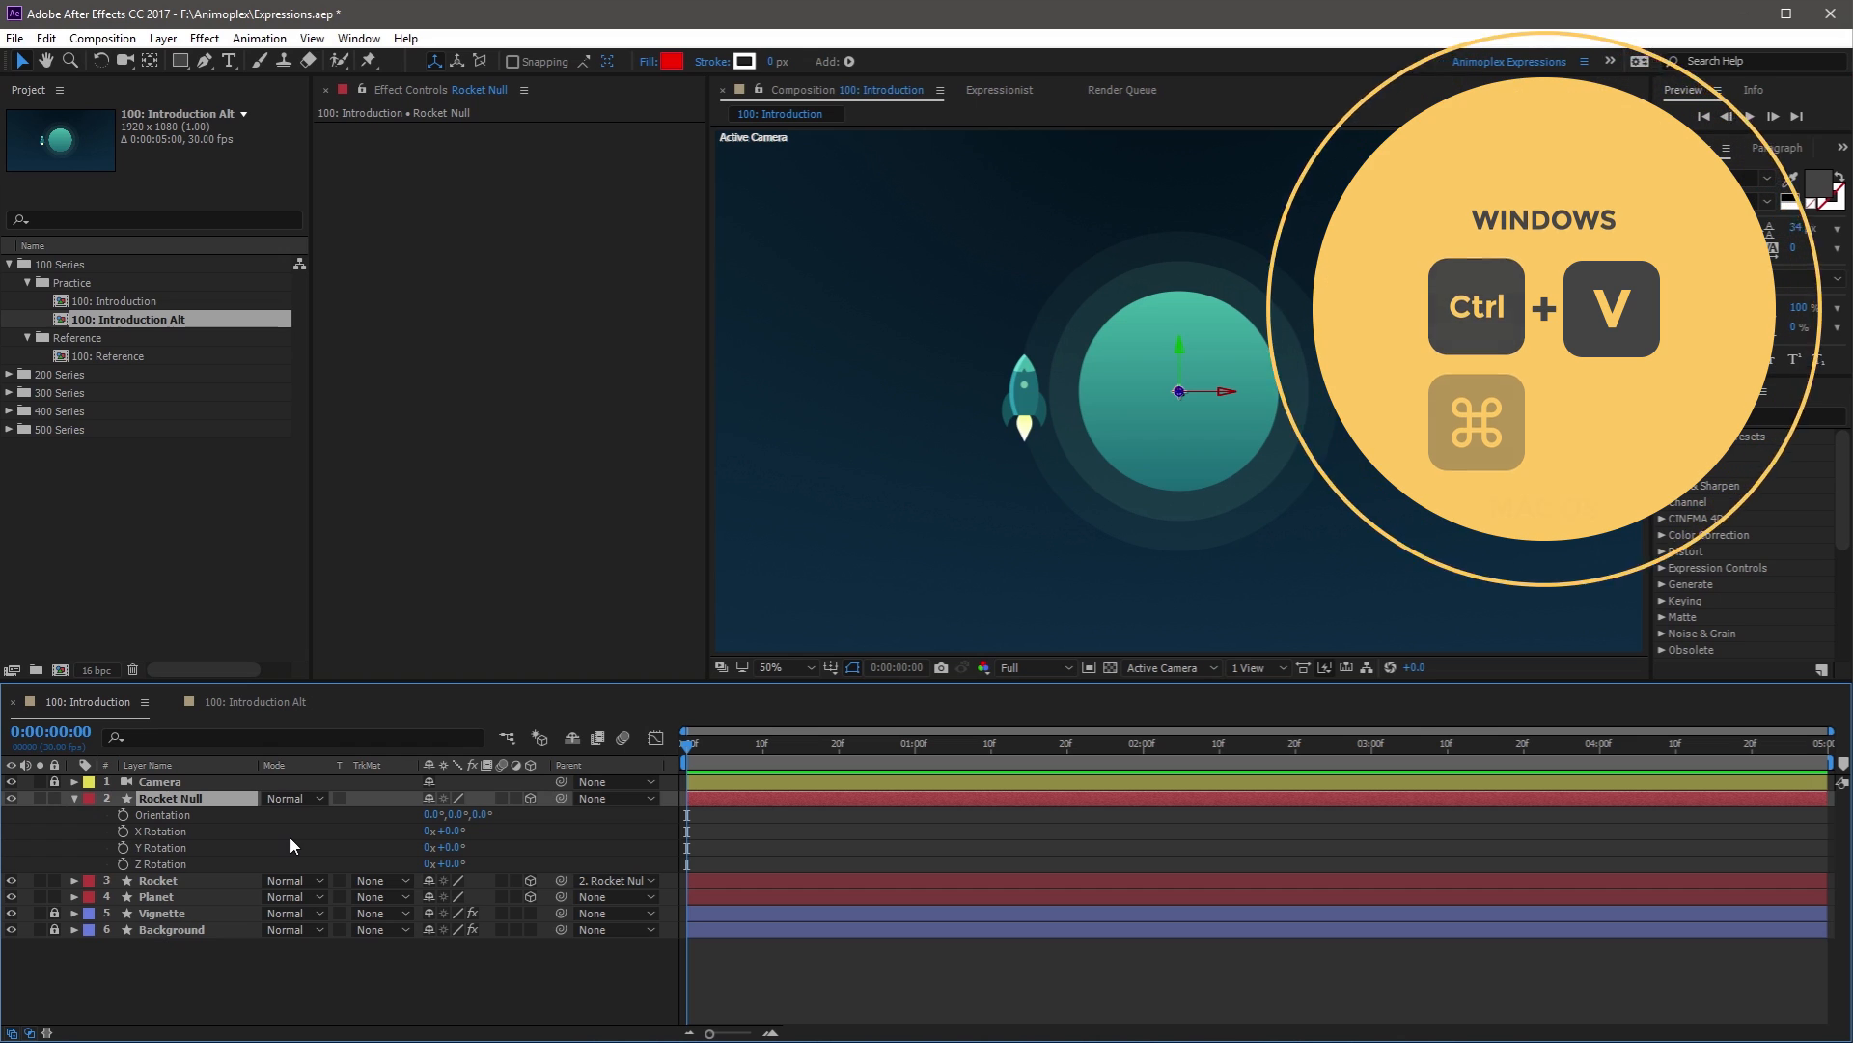
pyautogui.hotkey('ctrl', 'v')
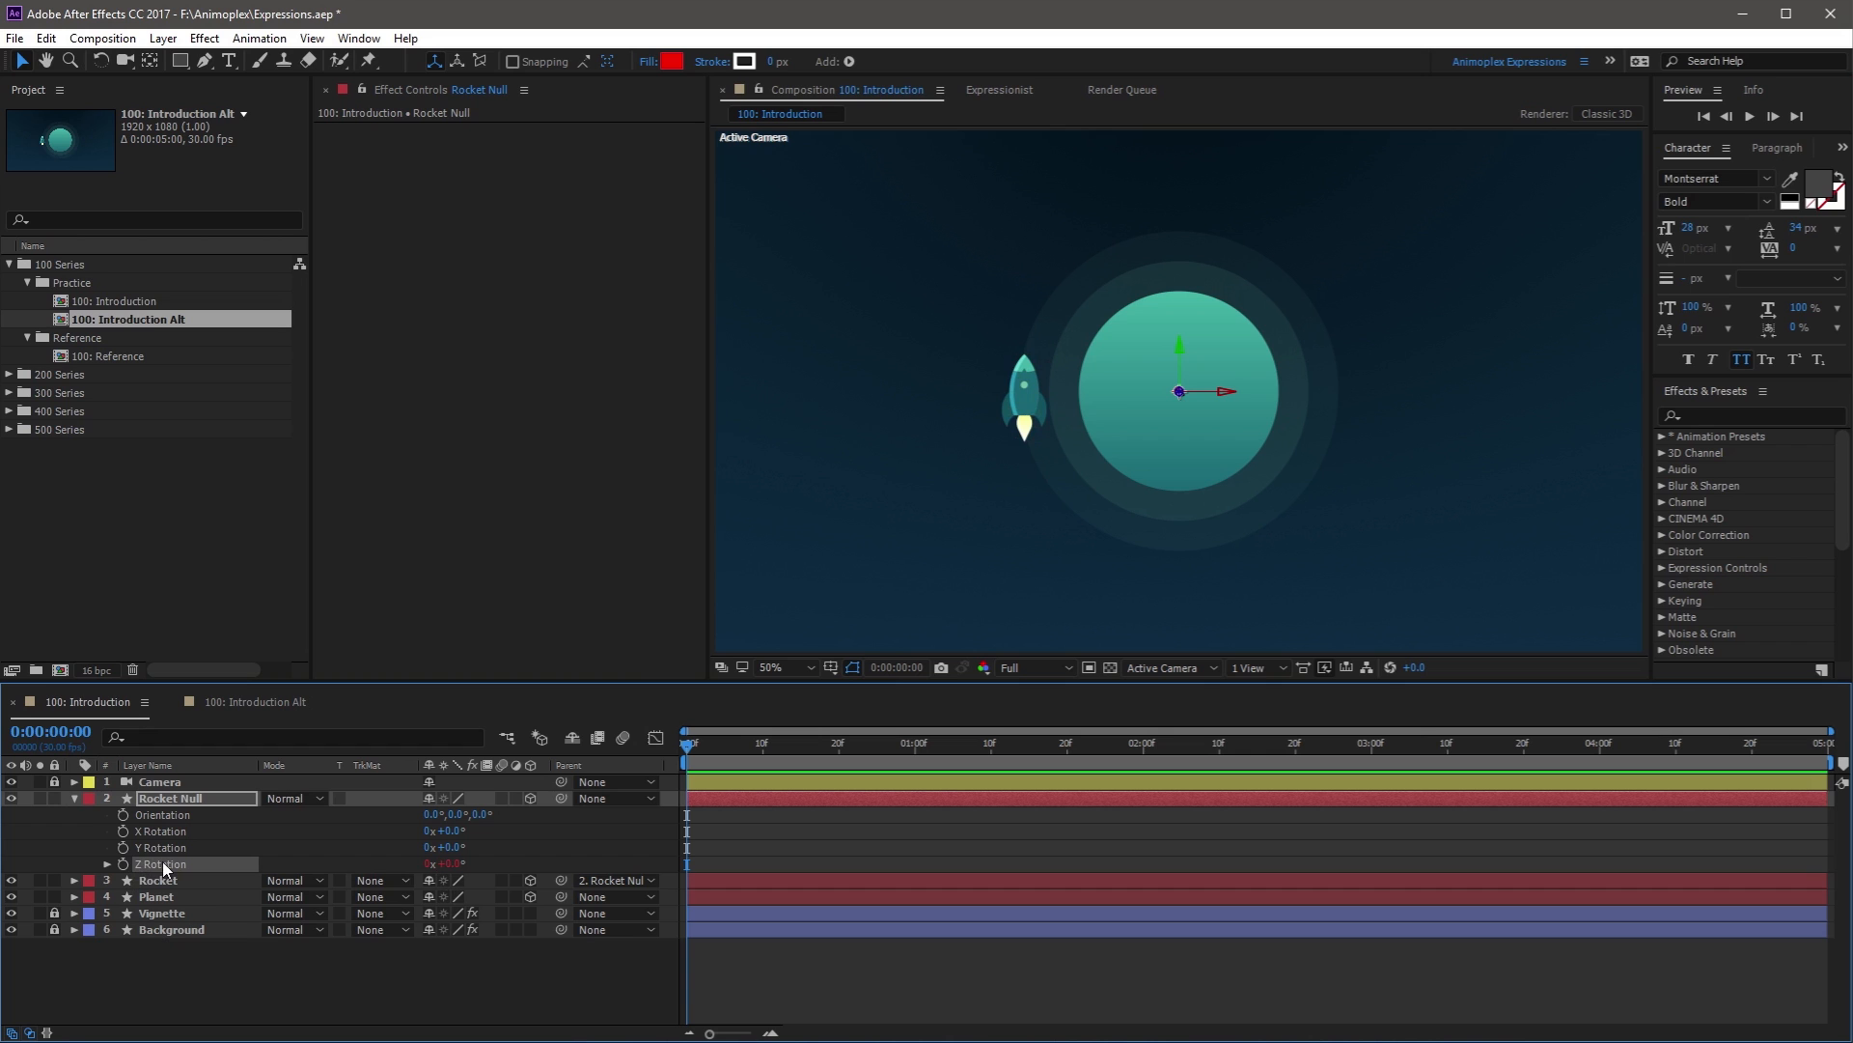
pyautogui.click(107, 865)
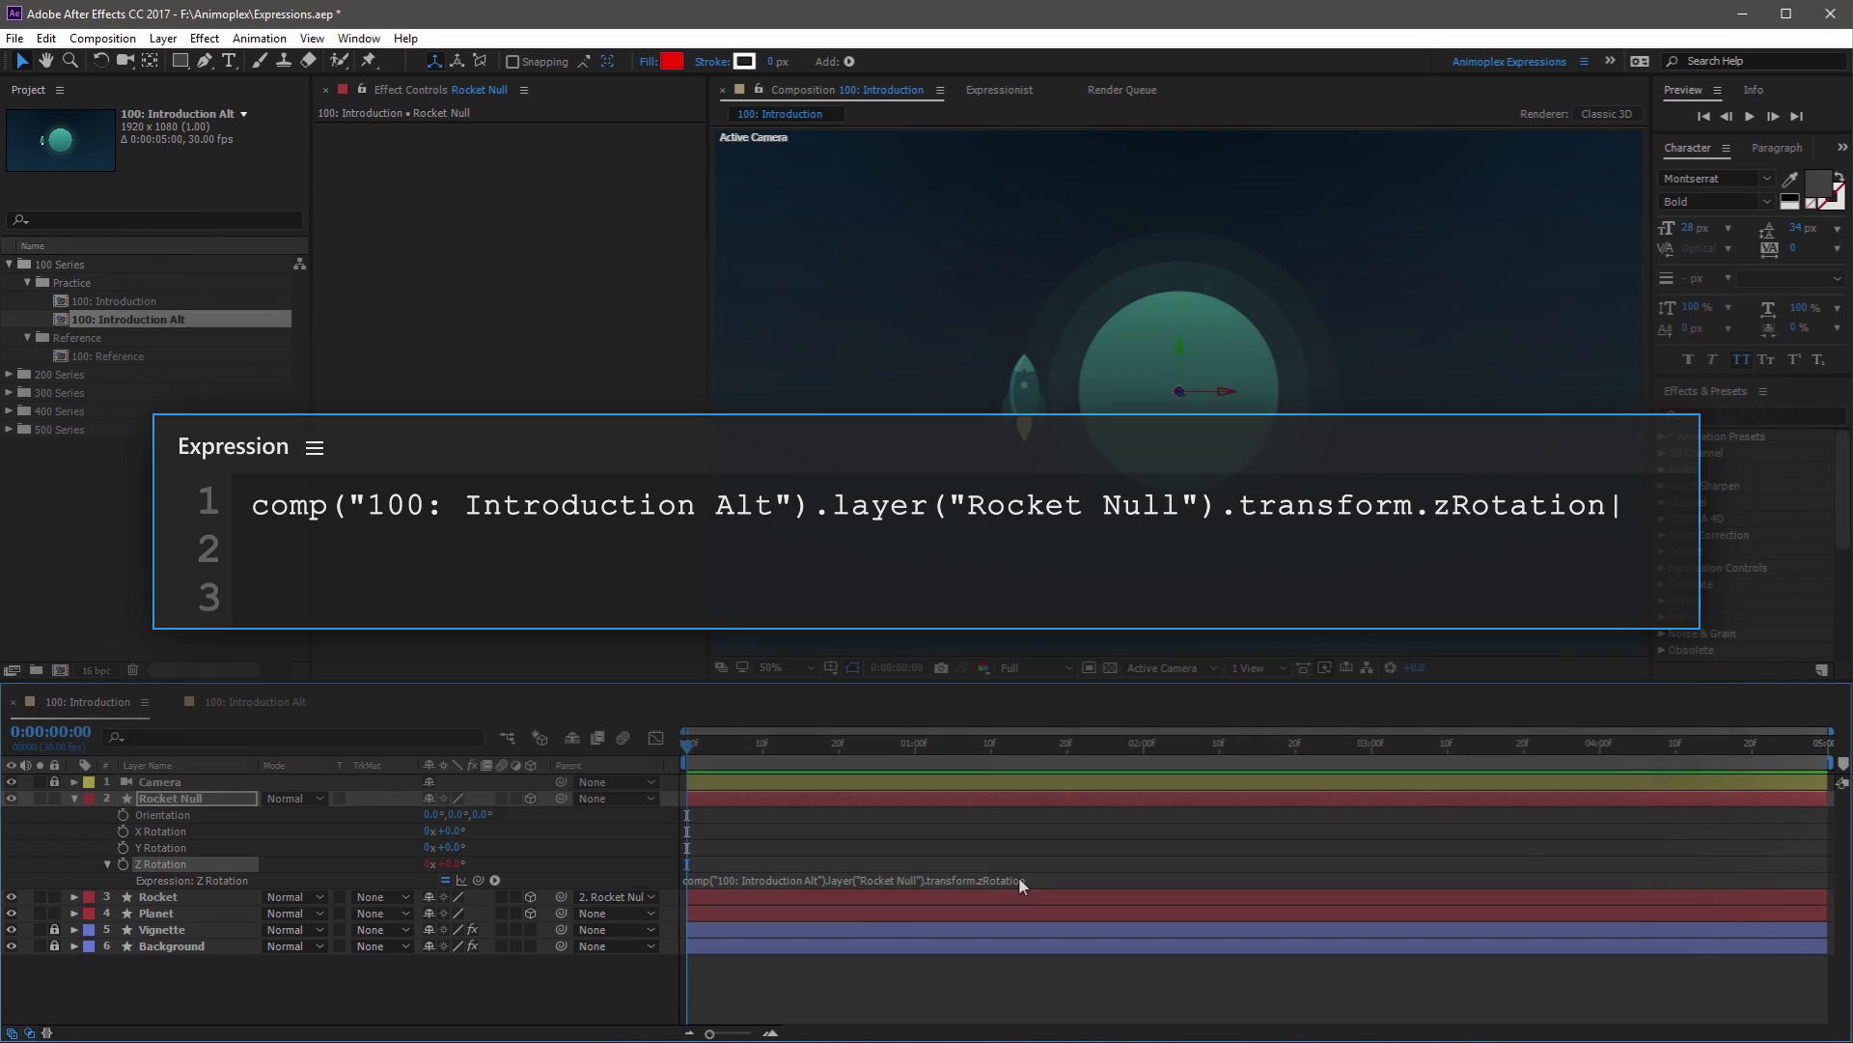
pyautogui.click(645, 846)
pyautogui.click(199, 795)
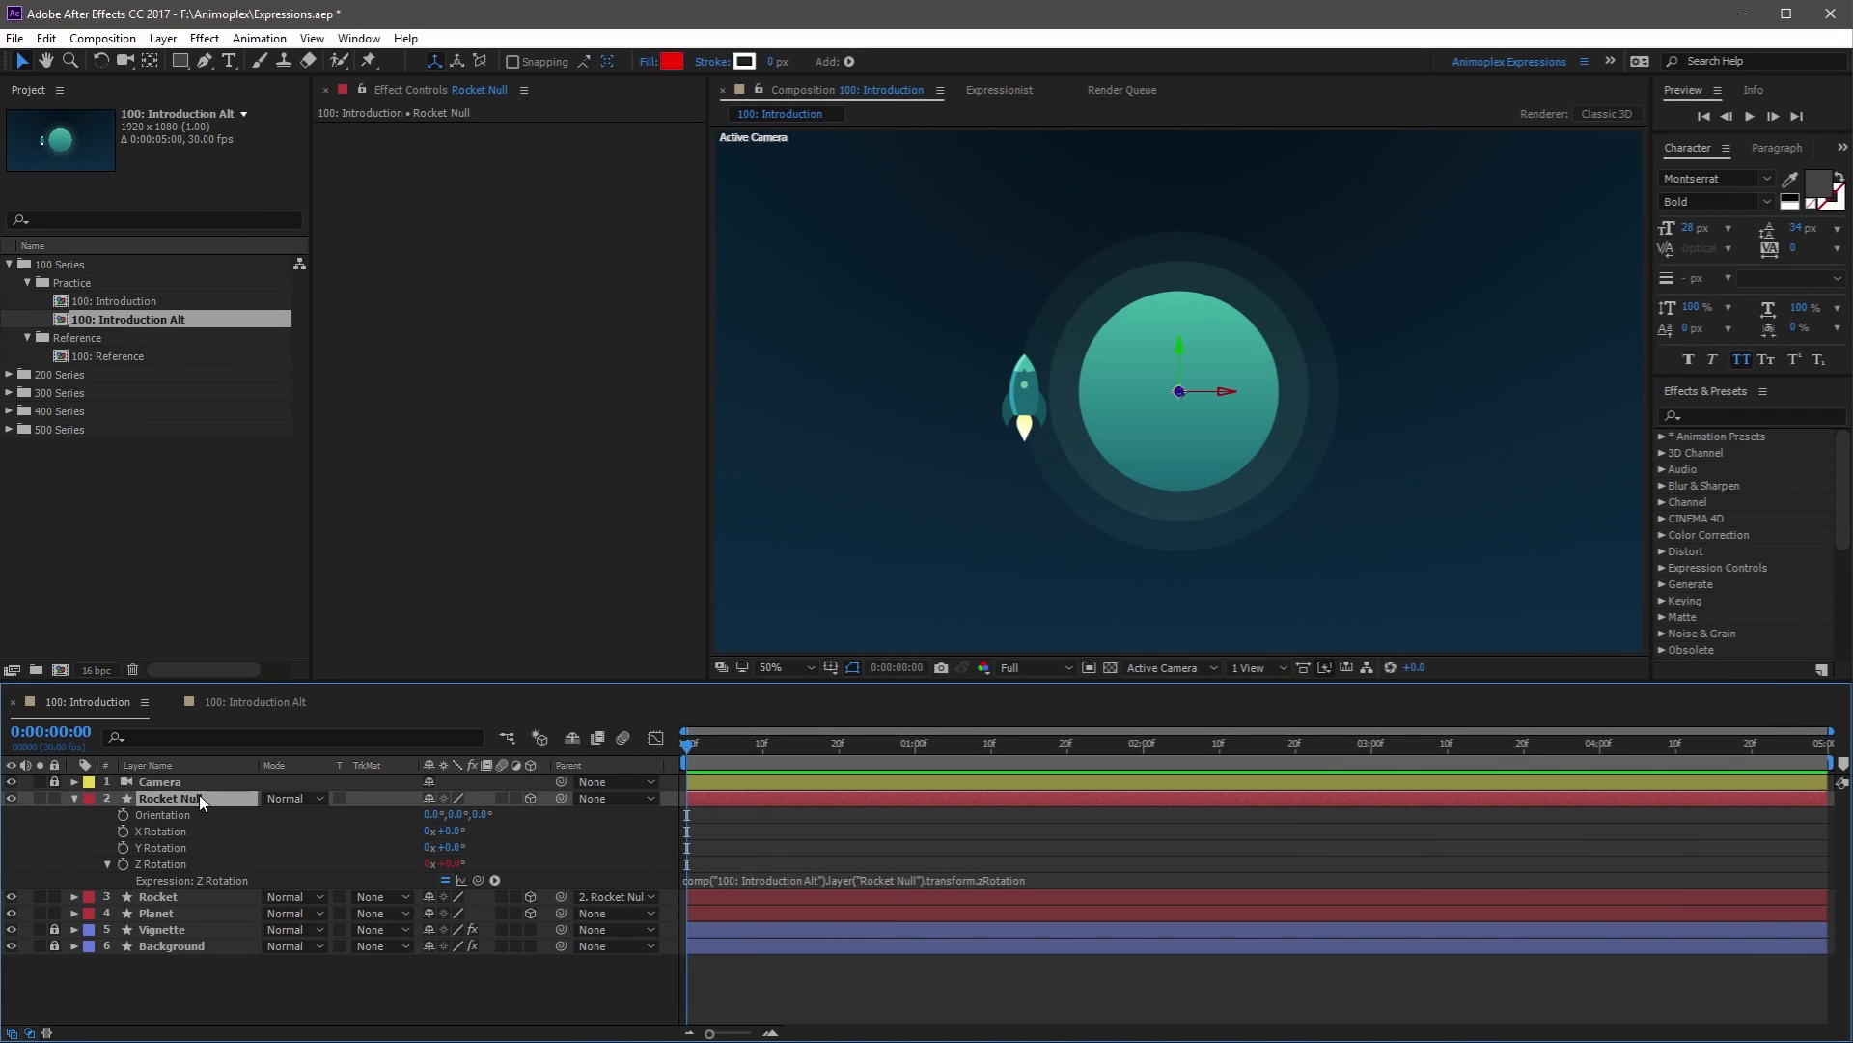
# Set Rocket Null's Z Rotation to 90° in 100: Introduction Alt and return to 100: Introduction to check the linked rotation
pyautogui.click(255, 702)
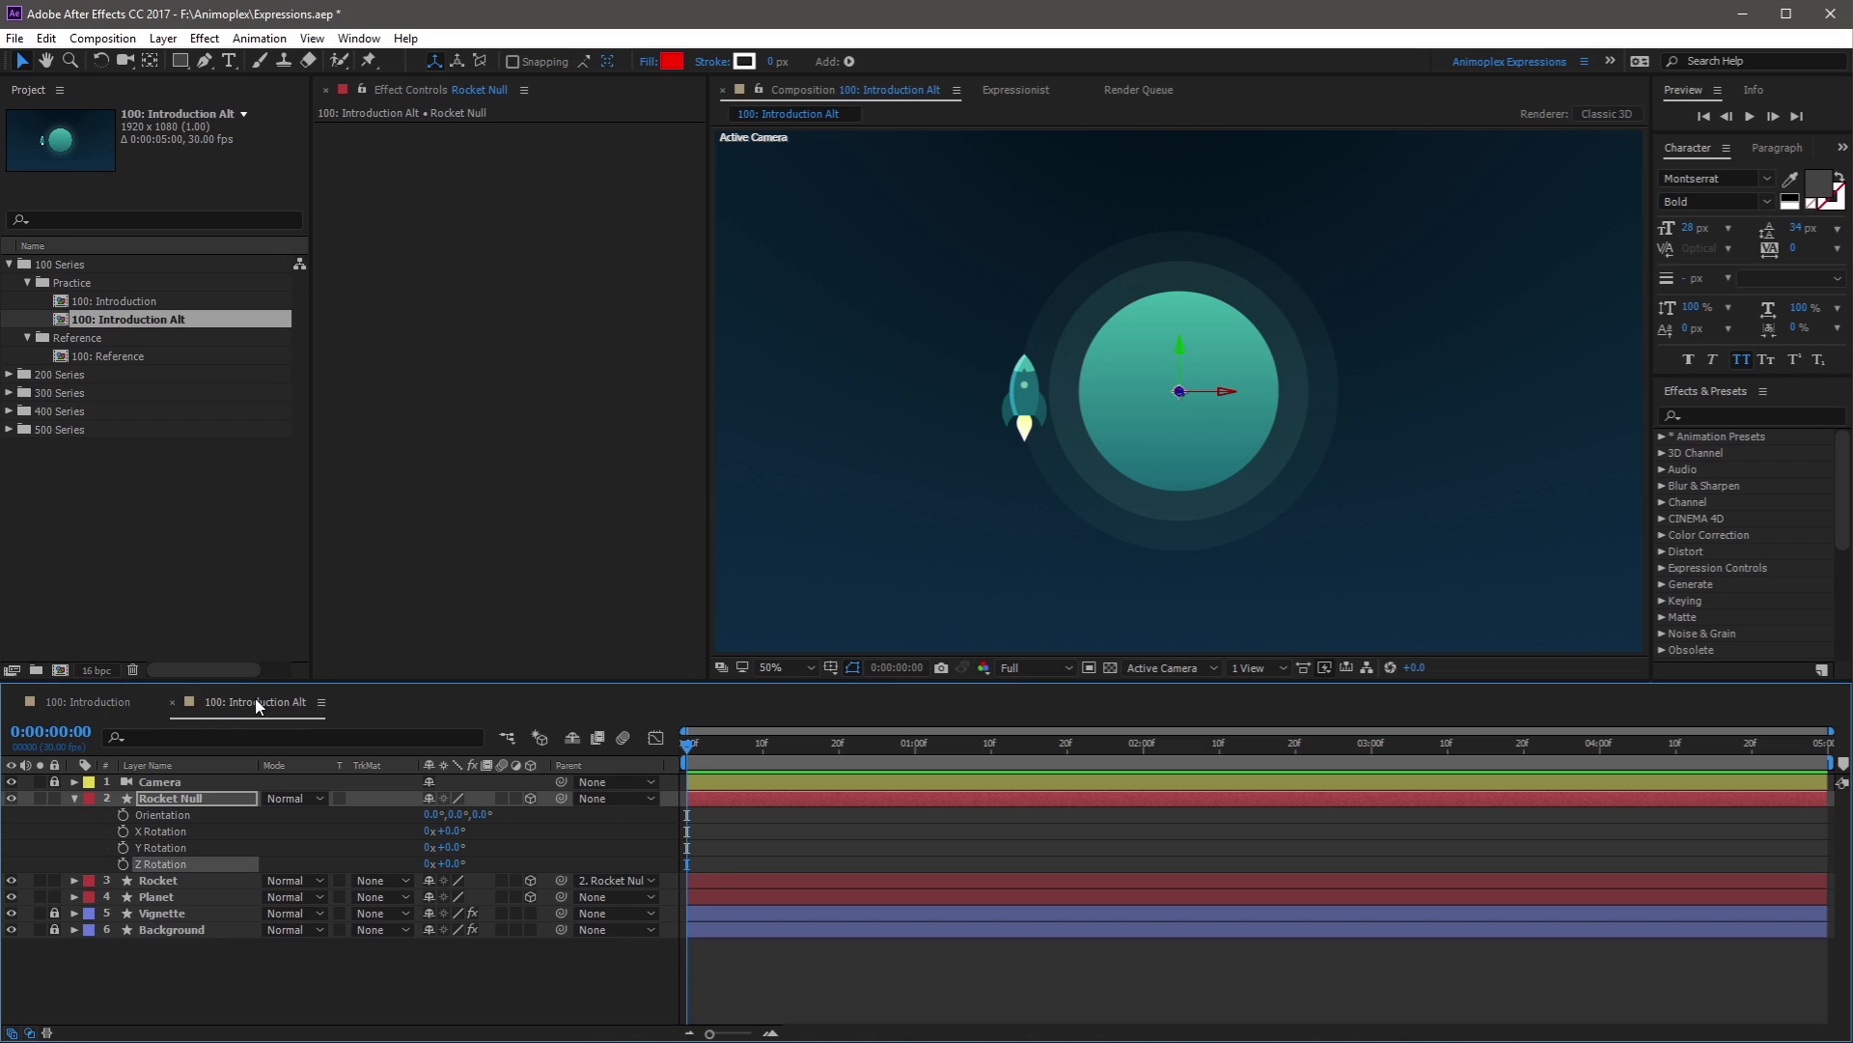
pyautogui.click(447, 863)
pyautogui.write('90')
pyautogui.click(401, 981)
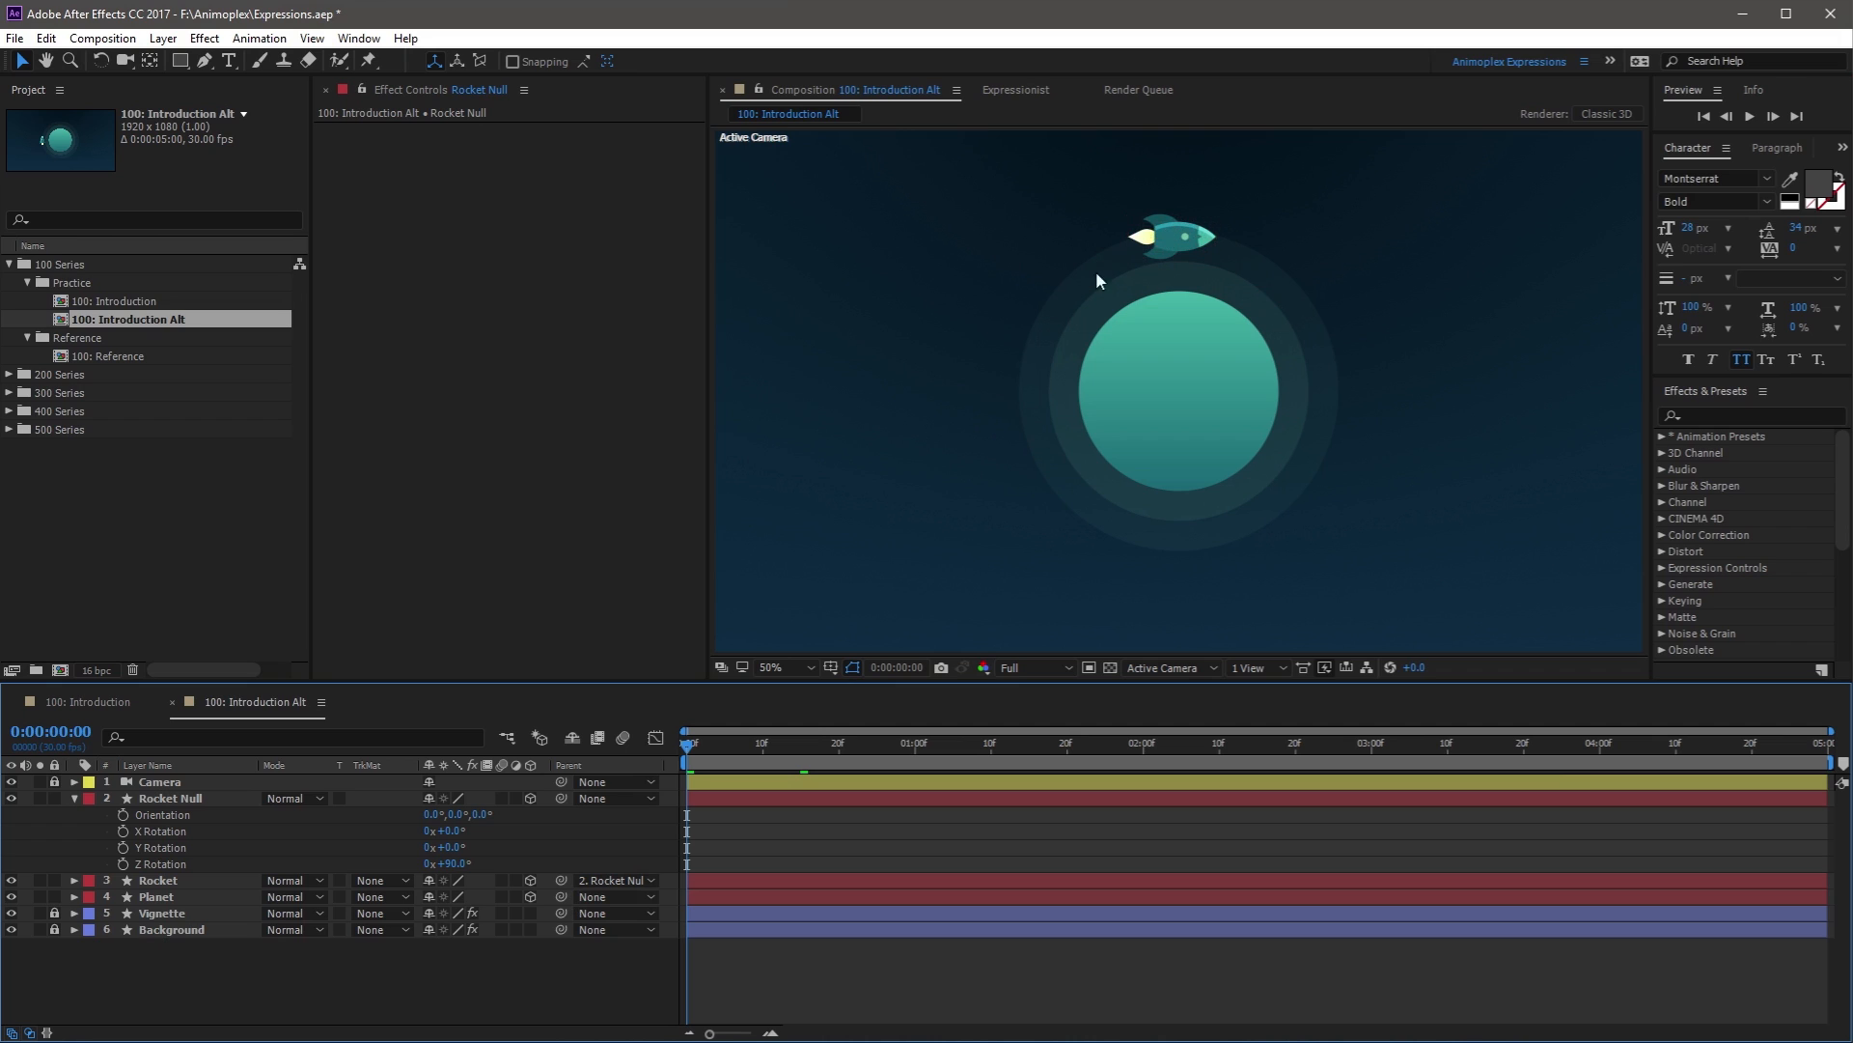
pyautogui.click(98, 701)
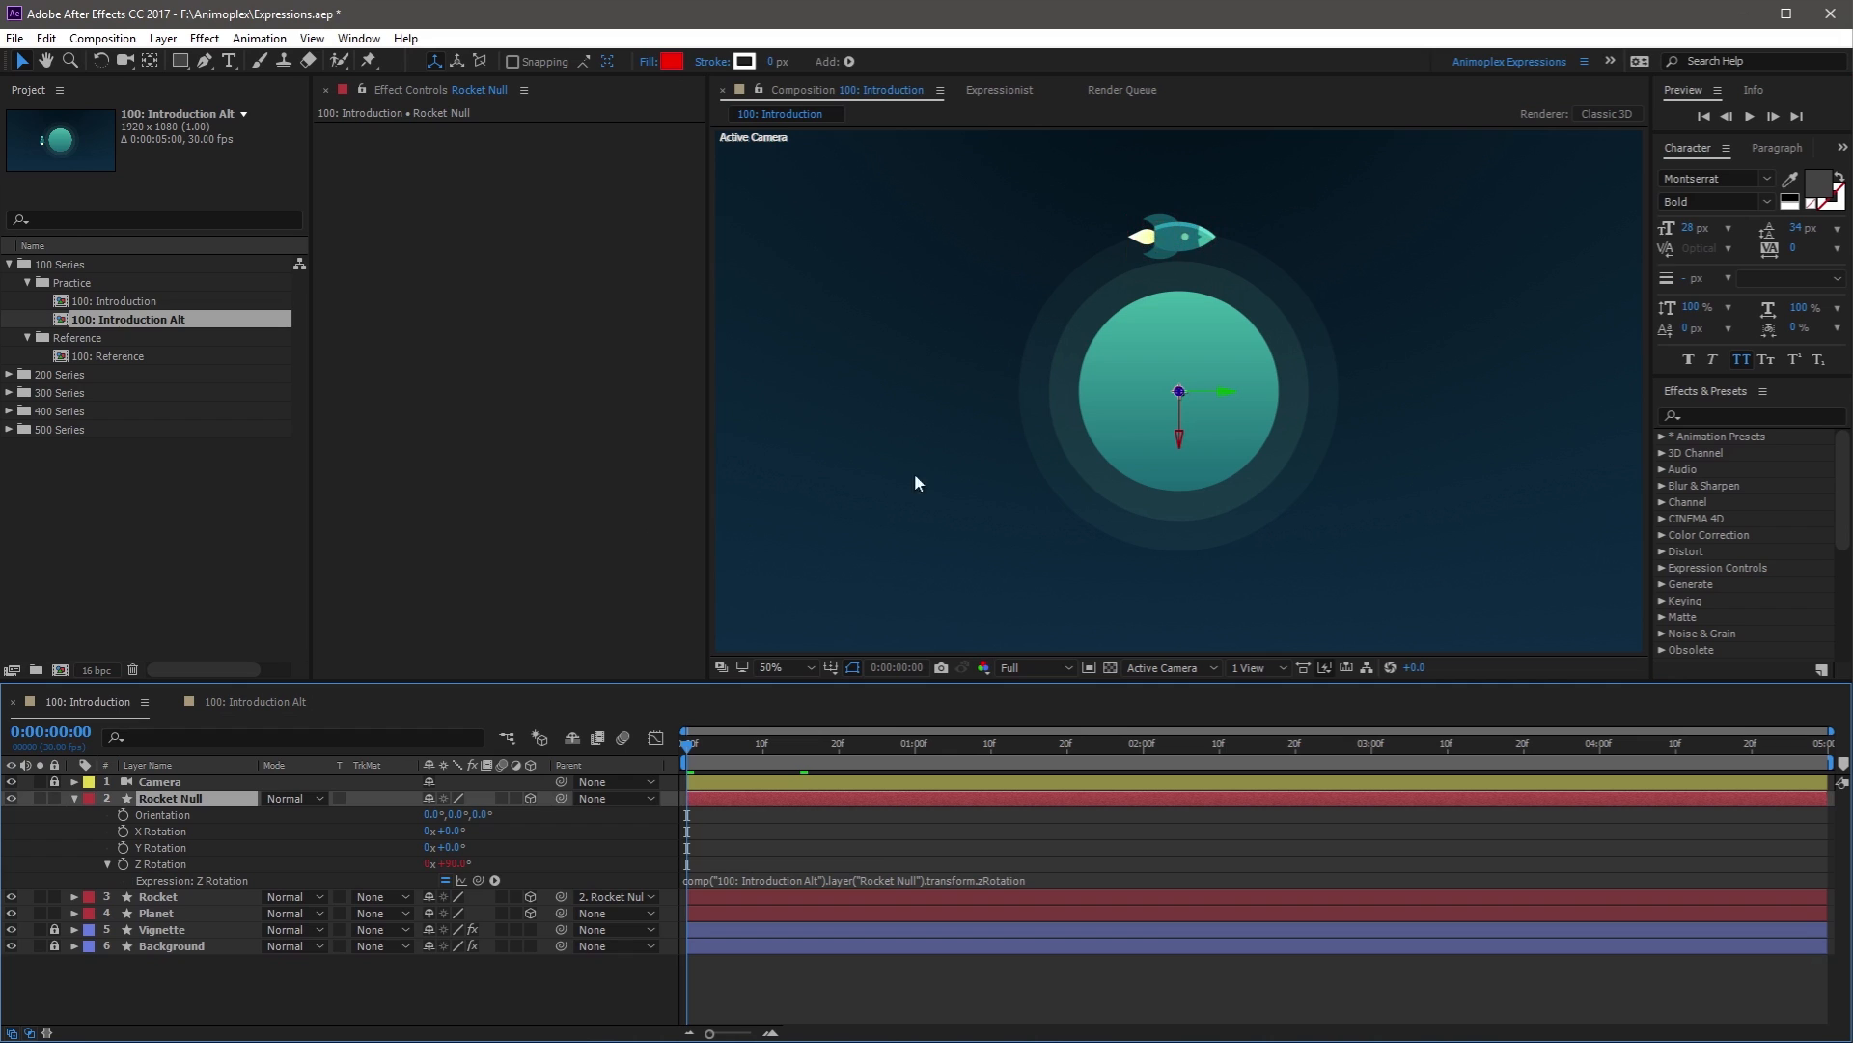
# Copy Rocket Null's Z Rotation from 100: Introduction Alt with property links again, paste it in 100: Introduction, and compare both compositions
pyautogui.click(171, 863)
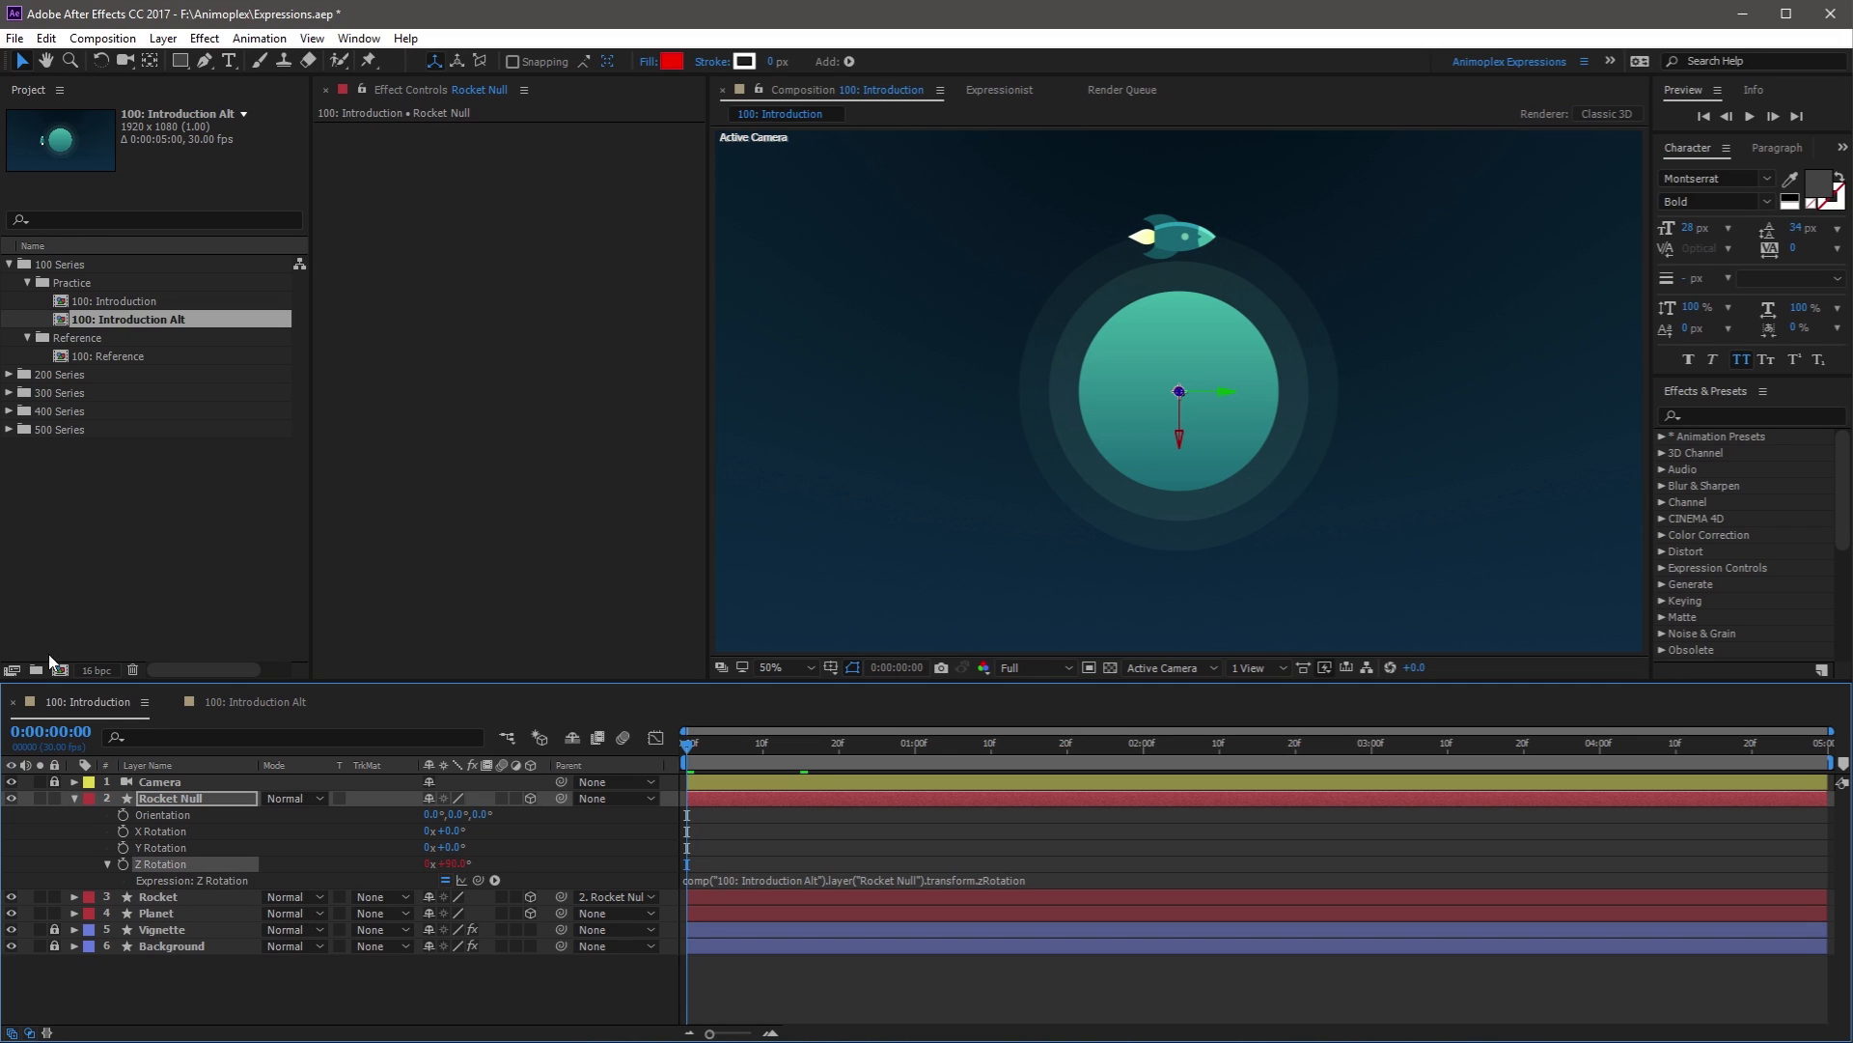
pyautogui.click(255, 703)
pyautogui.click(171, 877)
pyautogui.click(137, 863)
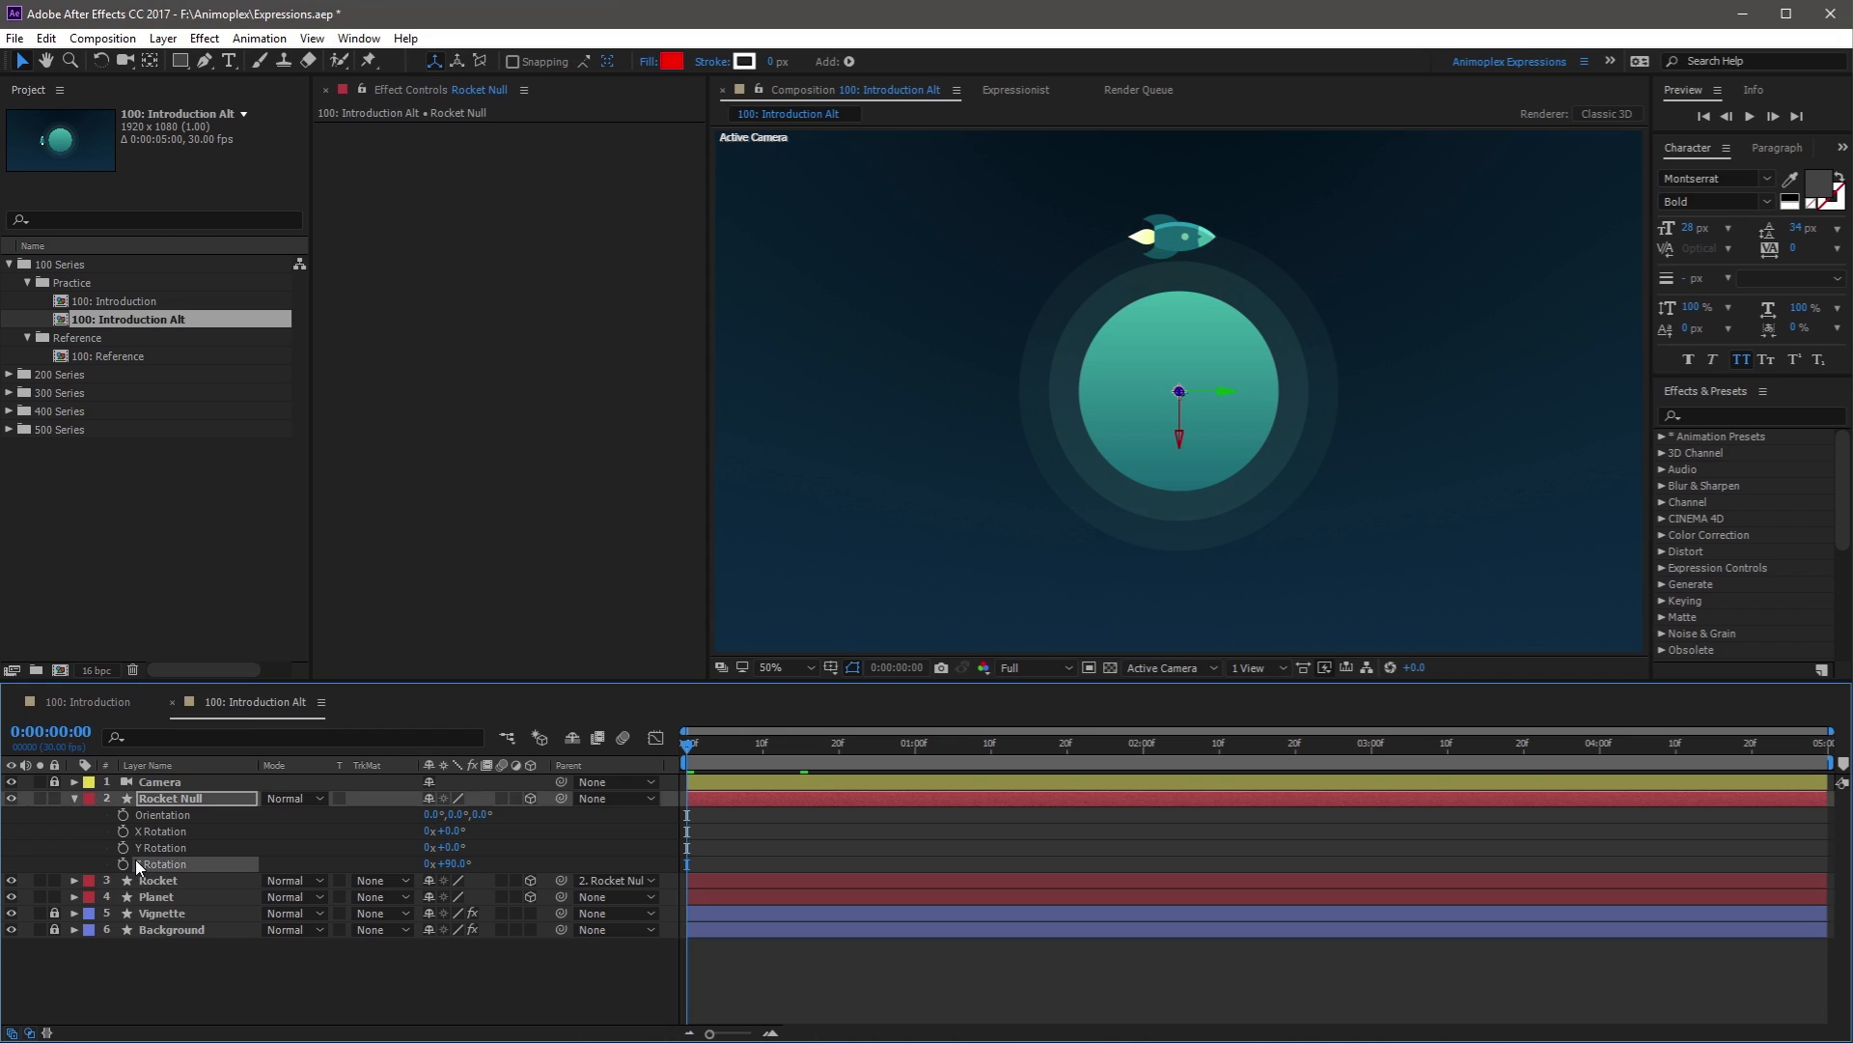
pyautogui.hotkey('ctrl', 'alt', 'c')
pyautogui.click(126, 704)
pyautogui.hotkey('ctrl', 'v')
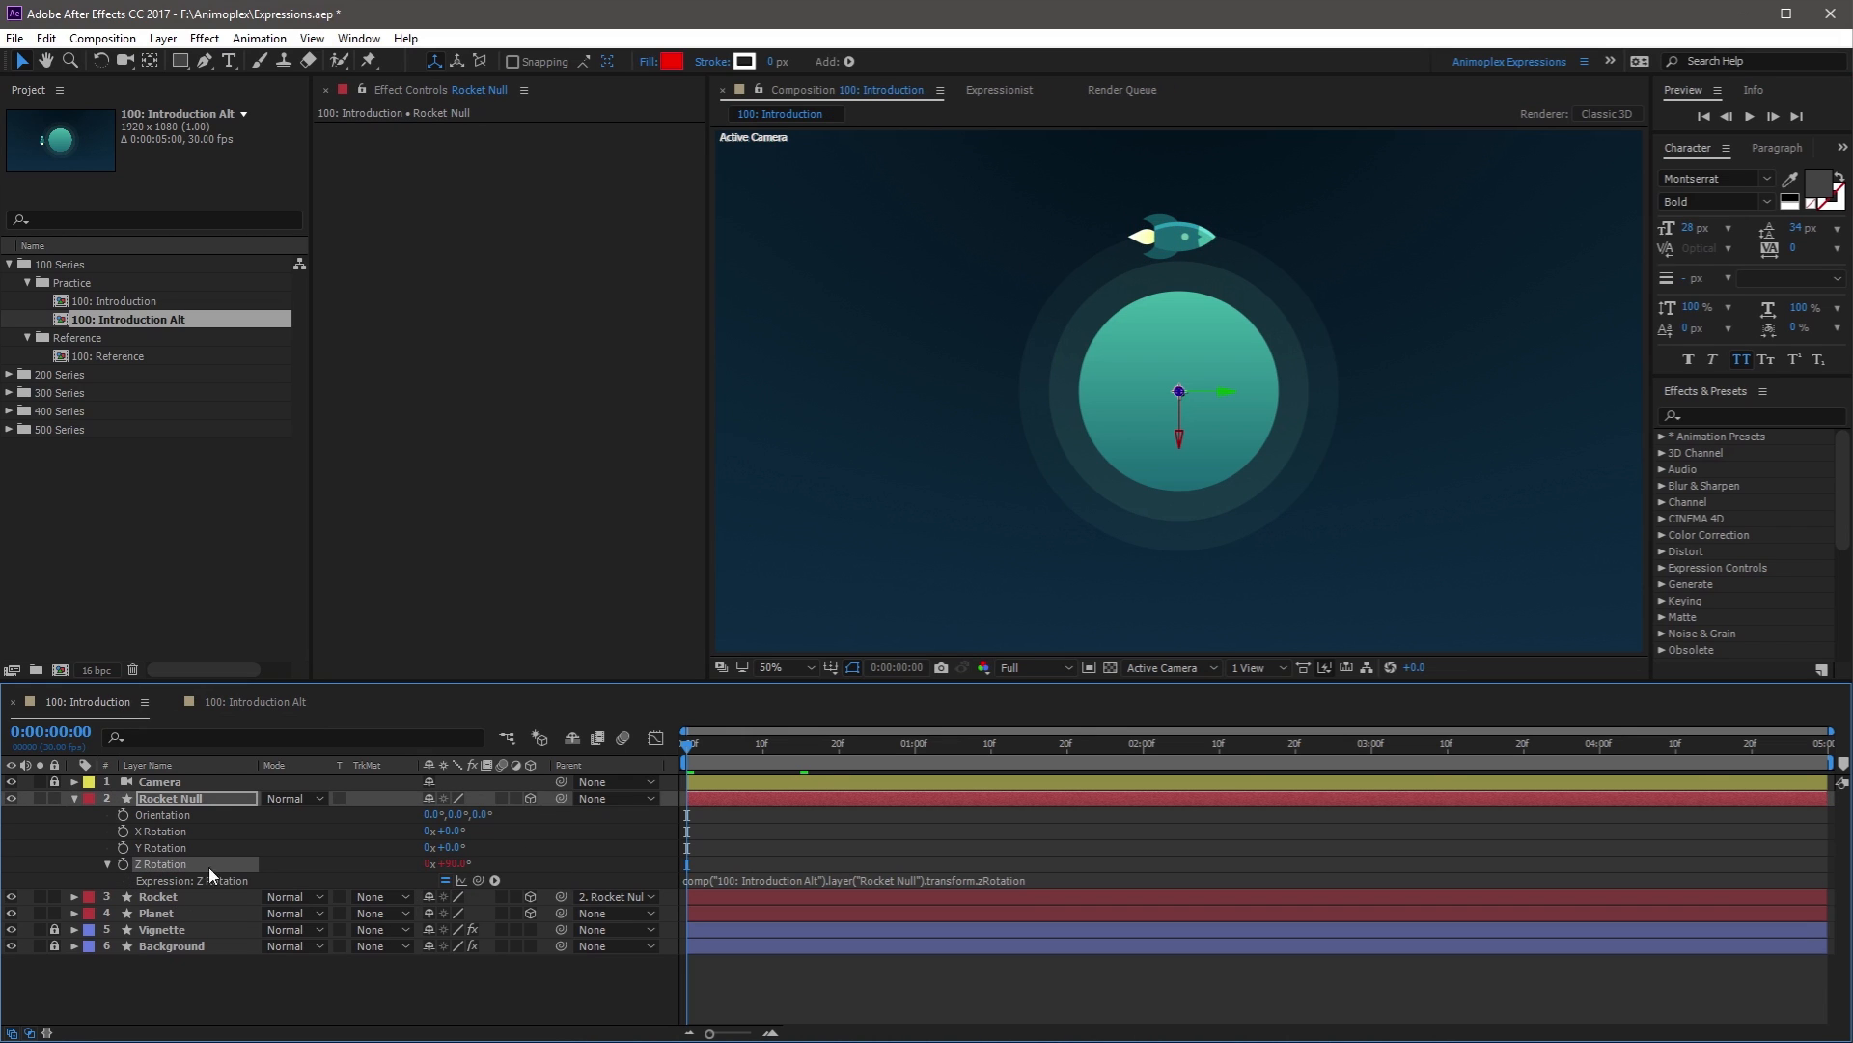
pyautogui.click(257, 701)
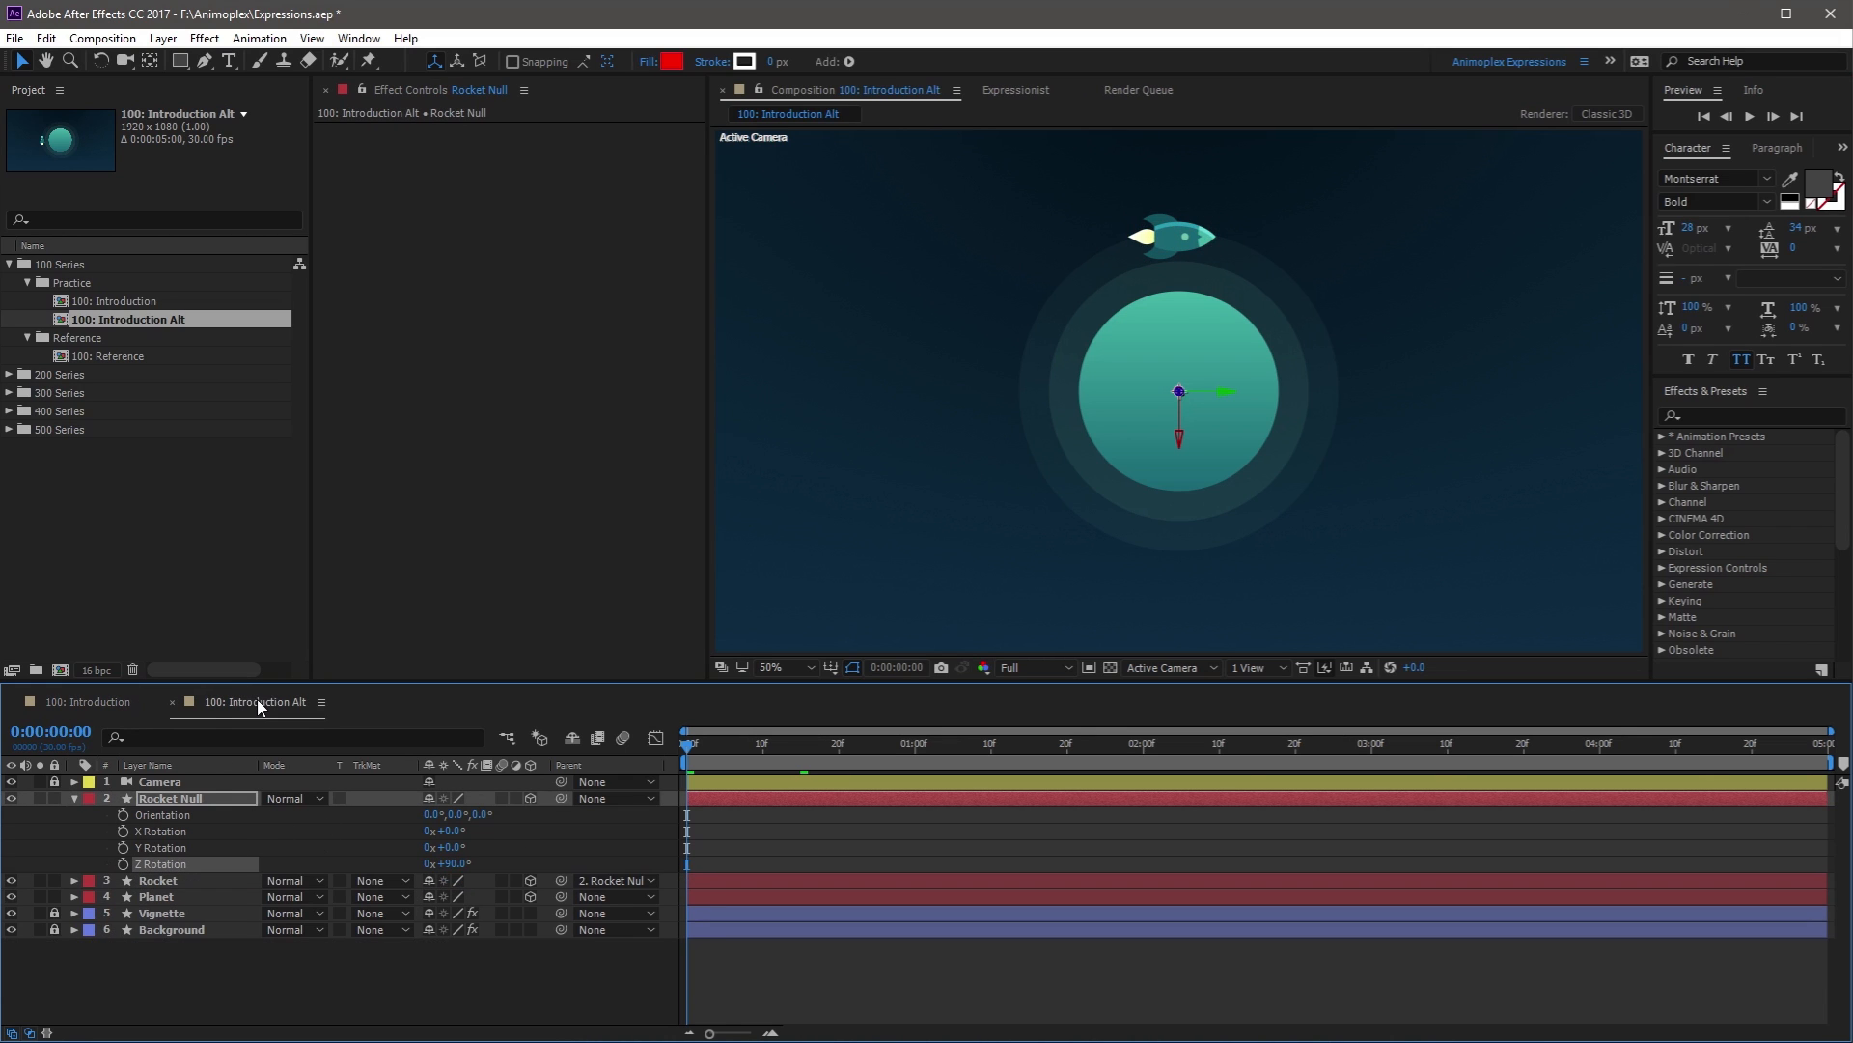
pyautogui.click(101, 705)
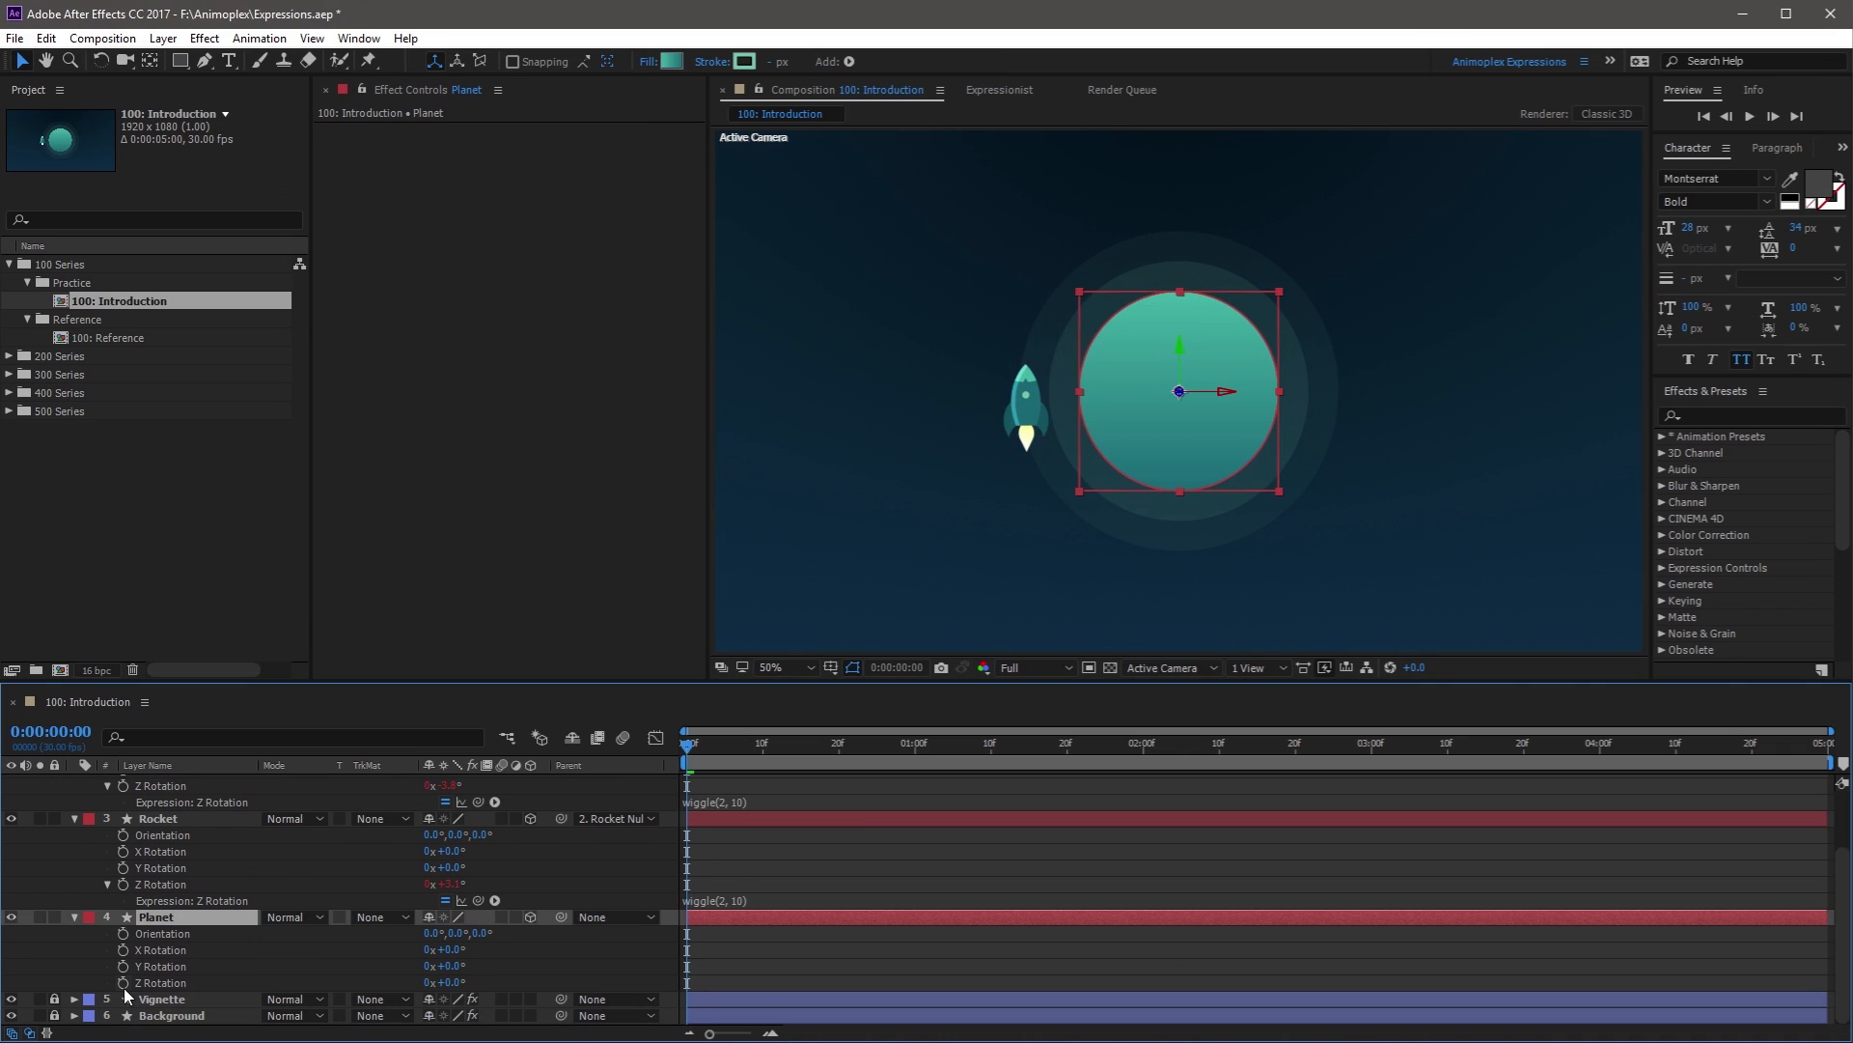
# Paste the wiggle(2, 10) expression onto the Planet layer's Z Rotation in 100: Introduction
pyautogui.keyDown('alt'); pyautogui.click(120, 983); pyautogui.keyUp('alt')
pyautogui.hotkey('ctrl', 'v')
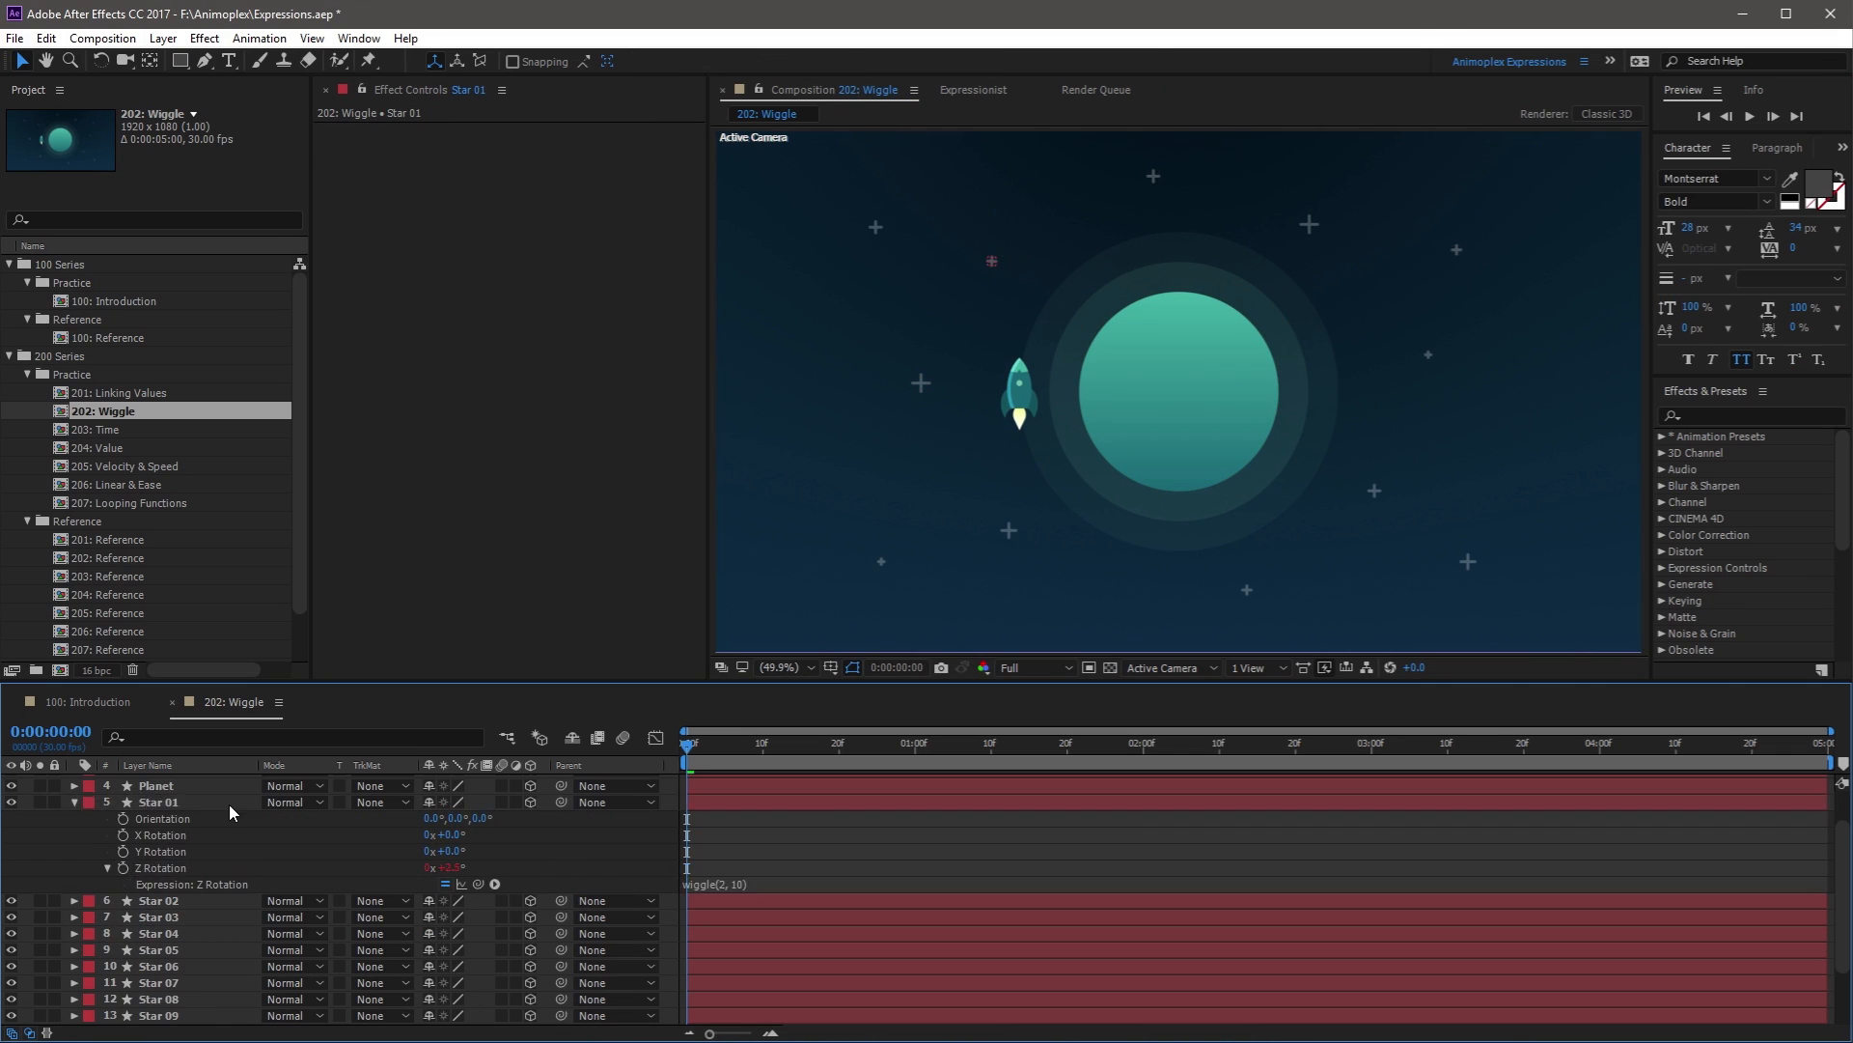
# Paste the wiggle(2, 10) expression onto the Z Rotation of successive Star layers in the 202: Wiggle composition
pyautogui.hotkey('ctrl', 'v')
pyautogui.click(114, 865)
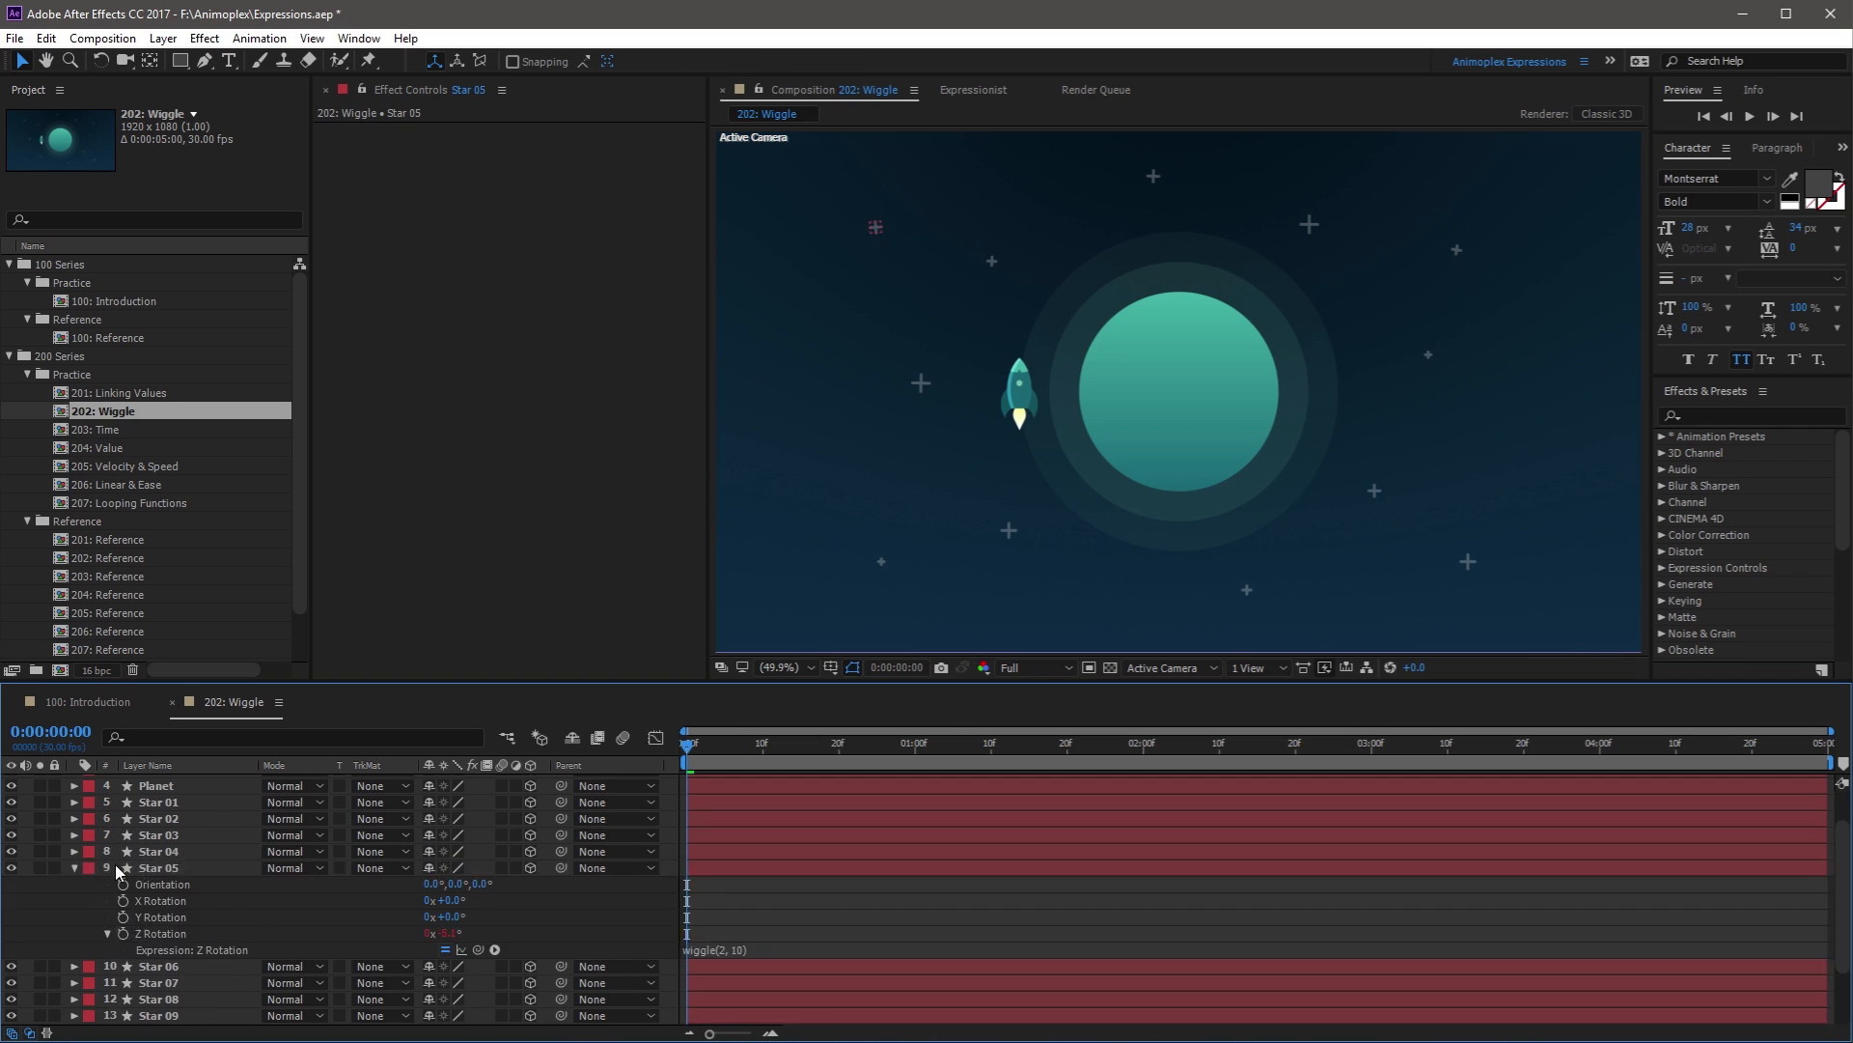
pyautogui.click(160, 925)
pyautogui.hotkey('ctrl', 'v')
pyautogui.click(125, 979)
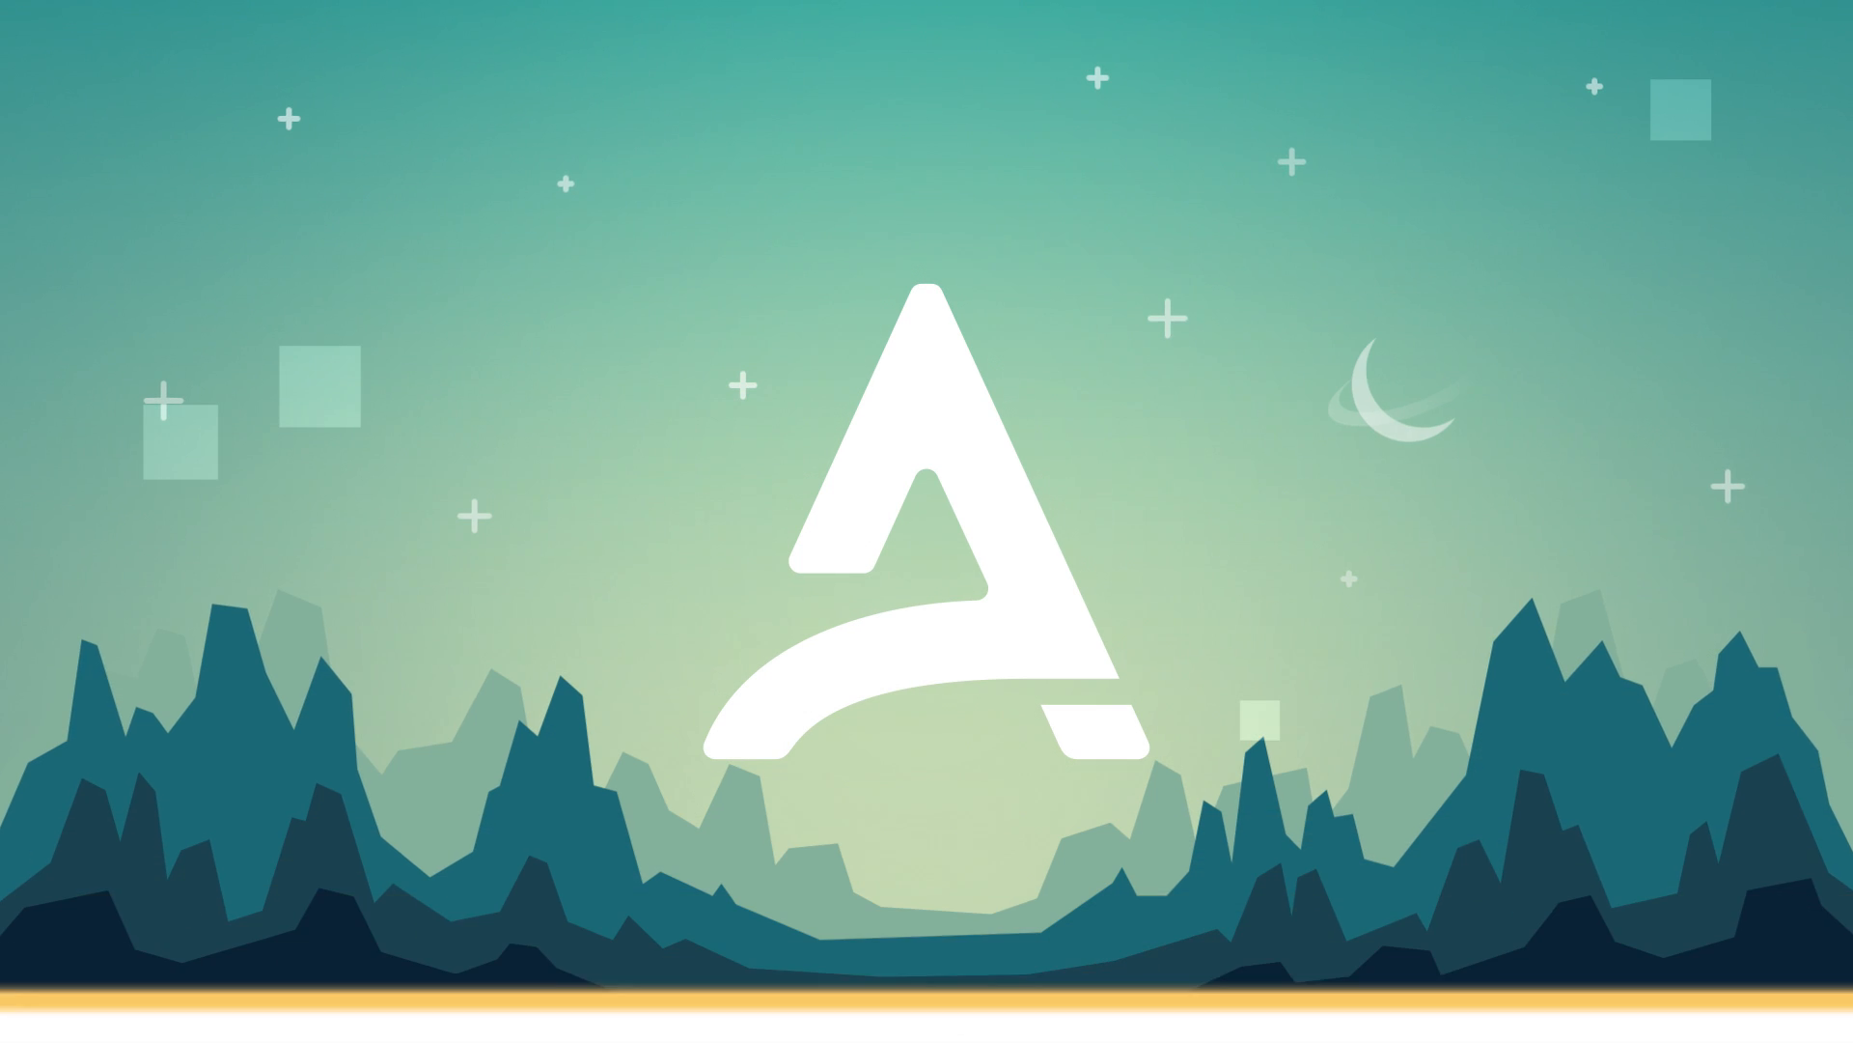